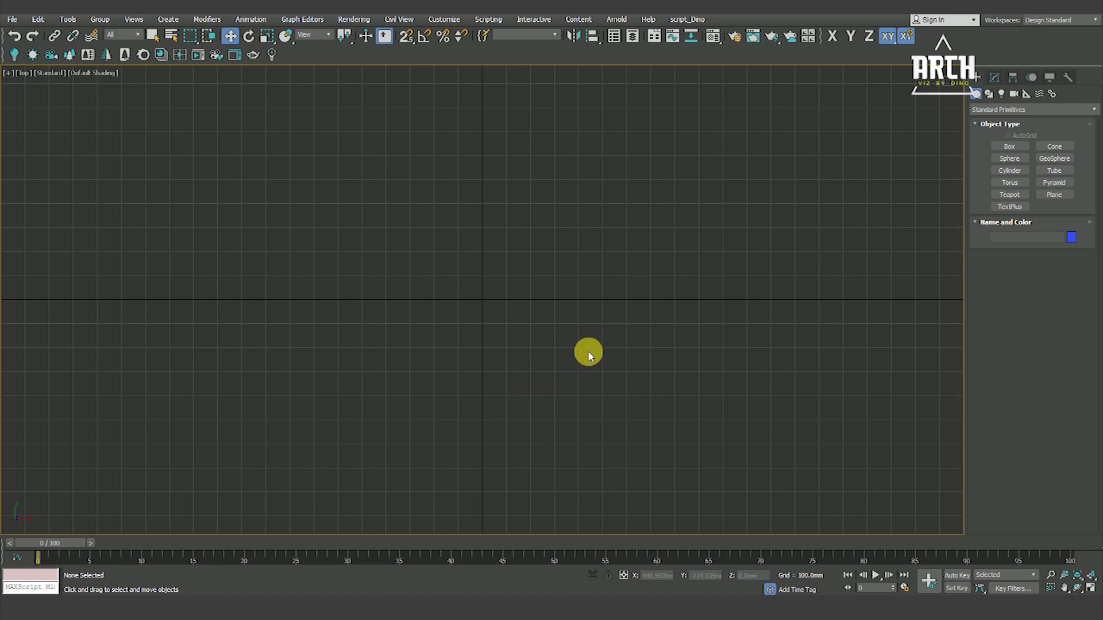
Step: Activate Plane creation from the Standard Primitives in the Create panel
{"action": "left_click", "coordinate": [1054, 194]}
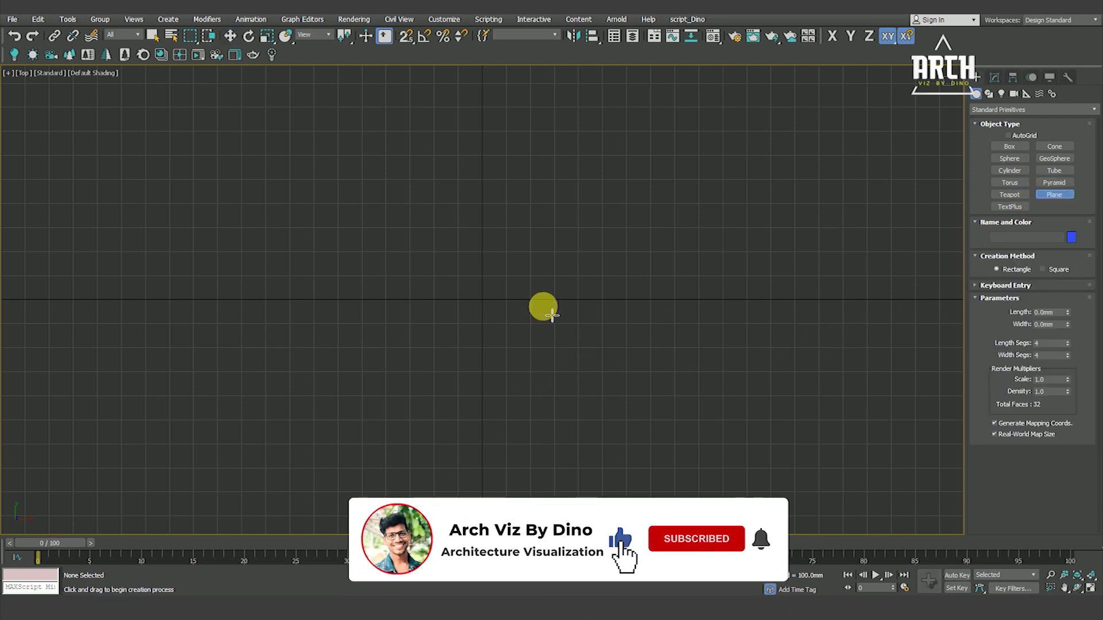
Step: Draw a plane across the Top view and switch the view to wireframe
{"action": "scroll", "coordinate": [539, 295], "scroll_direction": "down", "scroll_amount": 5}
{"action": "scroll", "coordinate": [433, 278], "scroll_direction": "down", "scroll_amount": 3}
{"action": "left_click_drag", "start_coordinate": [225, 113], "coordinate": [741, 515]}
{"action": "left_click", "coordinate": [230, 35]}
{"action": "key", "text": "F3"}
{"action": "scroll", "coordinate": [487, 229], "scroll_direction": "down", "scroll_amount": 3}
{"action": "middle_click_drag", "start_coordinate": [494, 254], "coordinate": [475, 253]}
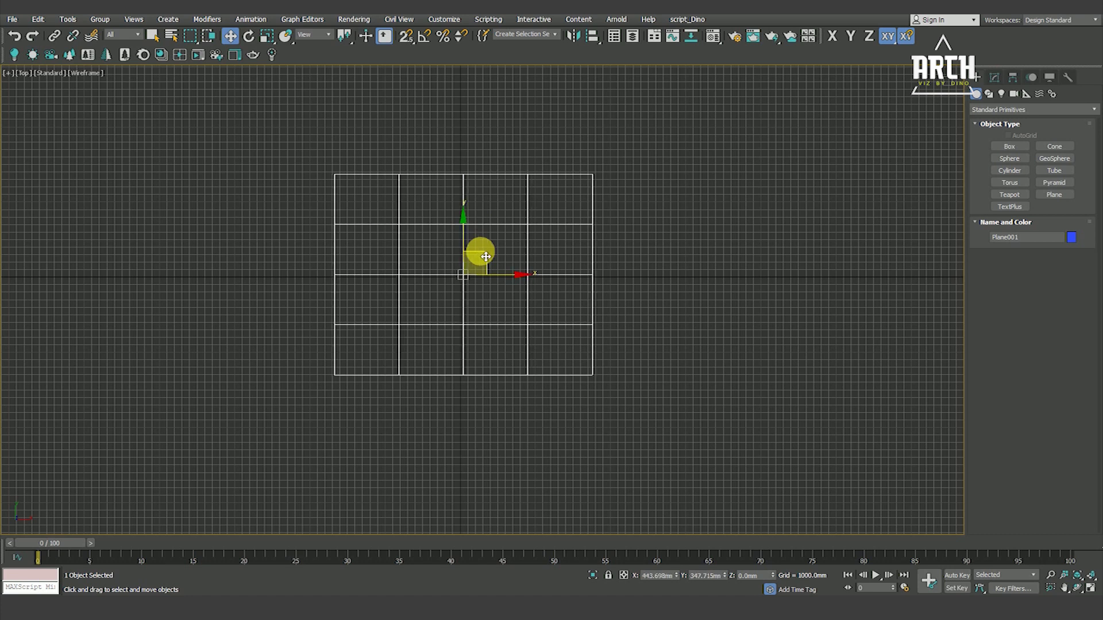
Step: Enlarge the plane's length and width to roughly 236 by 360 metres
{"action": "left_click", "coordinate": [995, 77]}
{"action": "left_click_drag", "start_coordinate": [1068, 337], "coordinate": [1067, 328]}
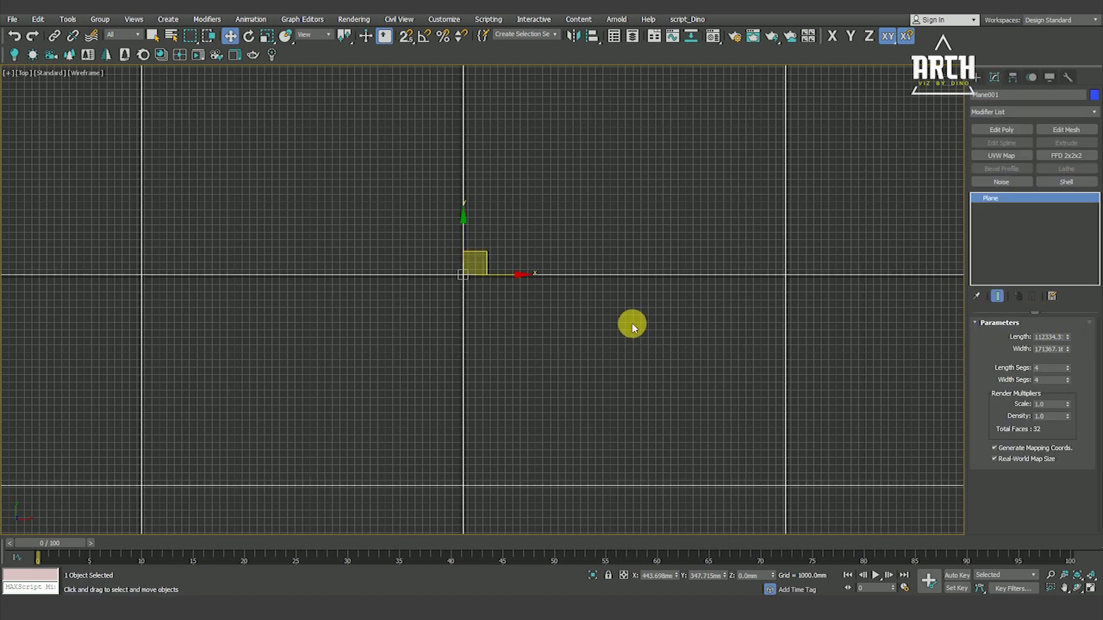
{"action": "scroll", "coordinate": [630, 323], "scroll_direction": "down", "scroll_amount": 4}
{"action": "scroll", "coordinate": [618, 320], "scroll_direction": "up", "scroll_amount": 2}
{"action": "mouse_move", "coordinate": [1069, 338]}
{"action": "left_mouse_down"}
{"action": "mouse_move", "coordinate": [1070, 347]}
{"action": "mouse_move", "coordinate": [832, 352]}
{"action": "left_mouse_up"}
{"action": "scroll", "coordinate": [832, 352], "scroll_direction": "down", "scroll_amount": 1}
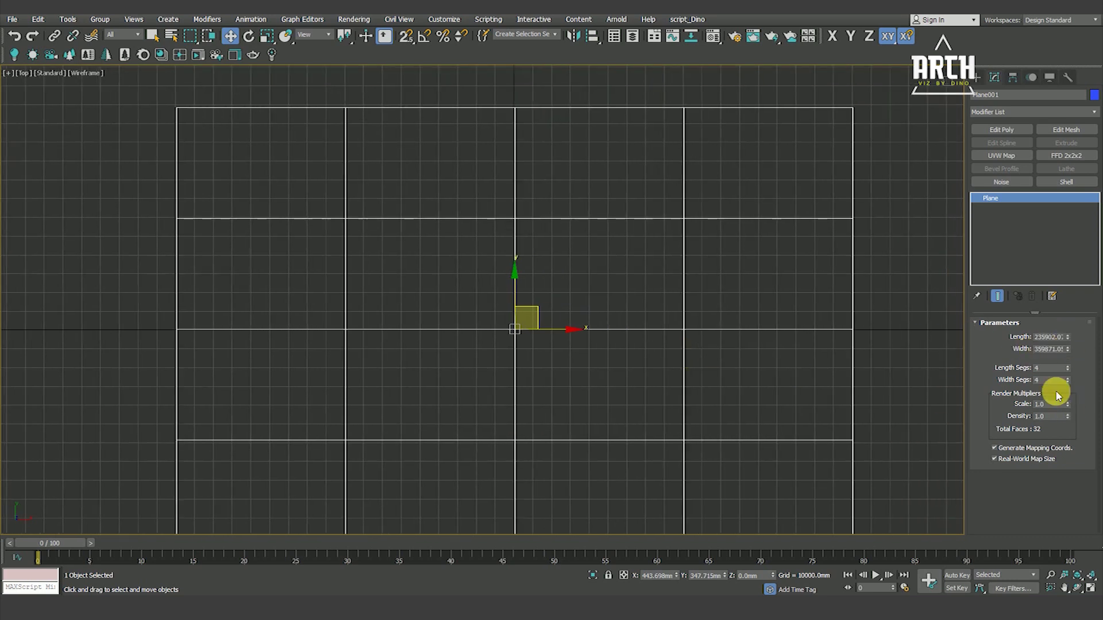
{"action": "type", "text": "10"}
Step: Set the plane's length and width segments to 100 each
{"action": "key", "text": "Return"}
{"action": "left_click", "coordinate": [1049, 382]}
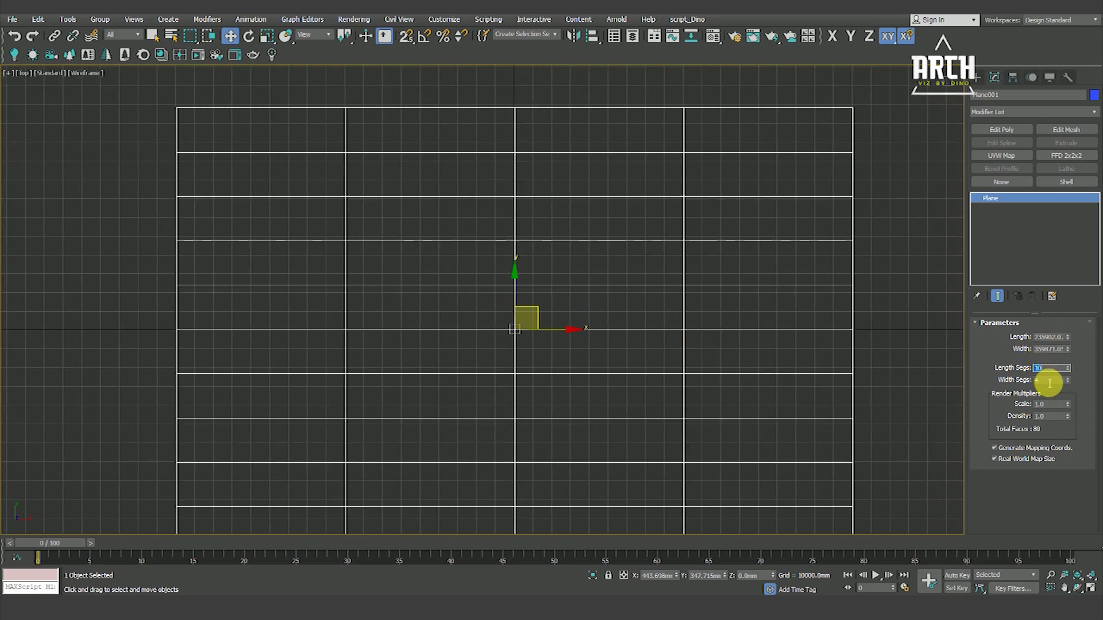
{"action": "type", "text": "100"}
{"action": "key", "text": "Return"}
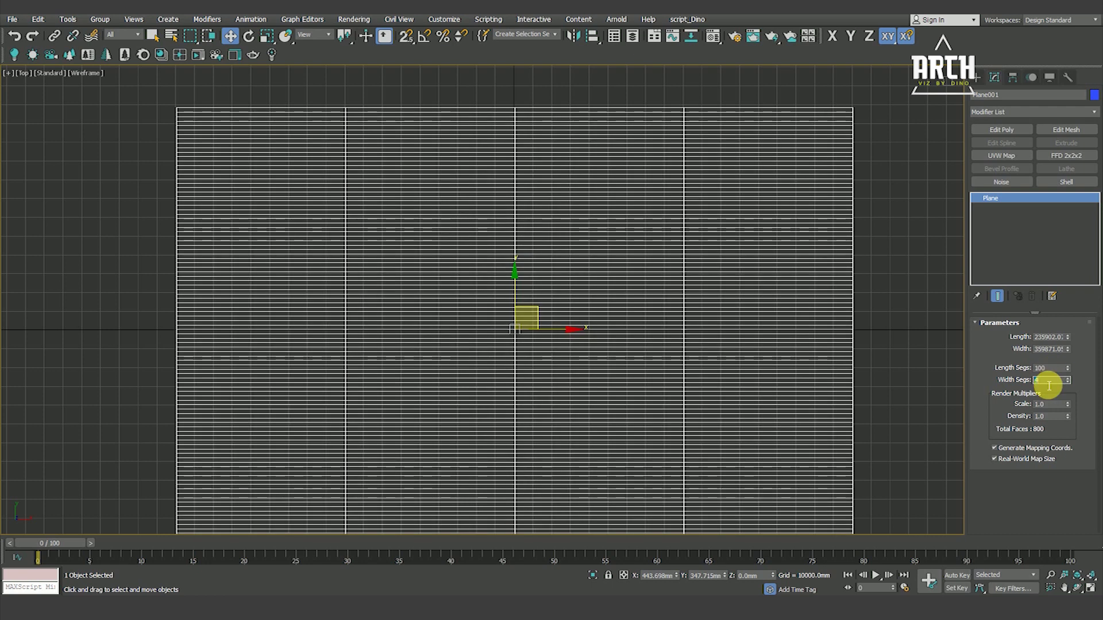
{"action": "key", "text": "Return"}
{"action": "scroll", "coordinate": [664, 361], "scroll_direction": "down", "scroll_amount": 5}
{"action": "scroll", "coordinate": [665, 344], "scroll_direction": "up", "scroll_amount": 2}
{"action": "middle_click_drag", "start_coordinate": [824, 337], "coordinate": [721, 293]}
{"action": "left_click", "coordinate": [721, 293]}
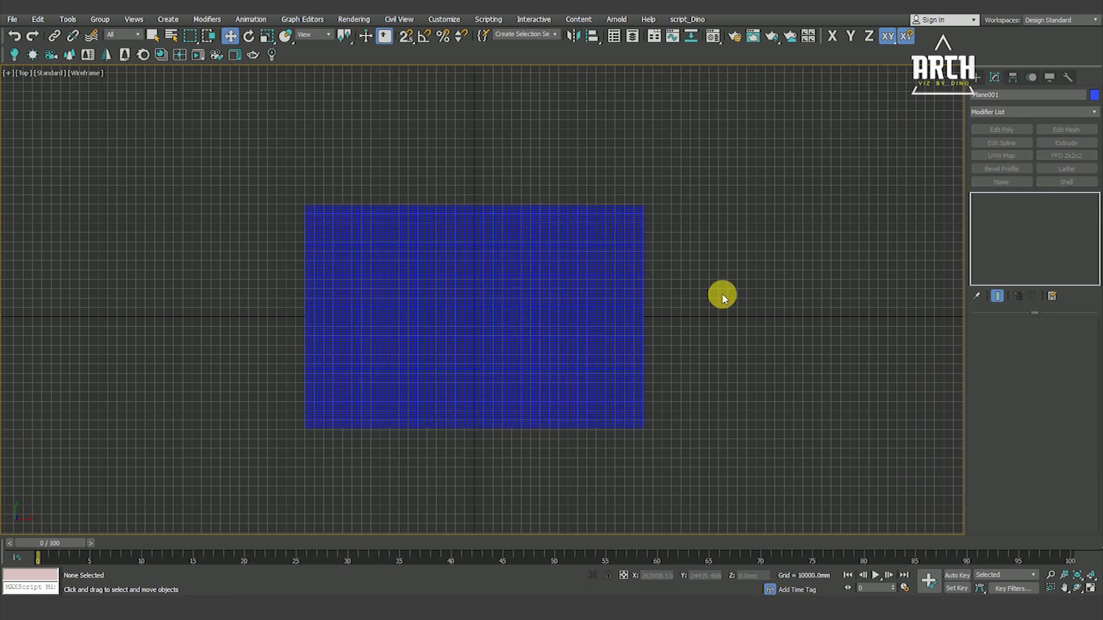
Step: Create a CoronaCam target camera in the Top view, aimed across the plane
{"action": "left_click", "coordinate": [975, 77]}
{"action": "left_click", "coordinate": [1014, 93]}
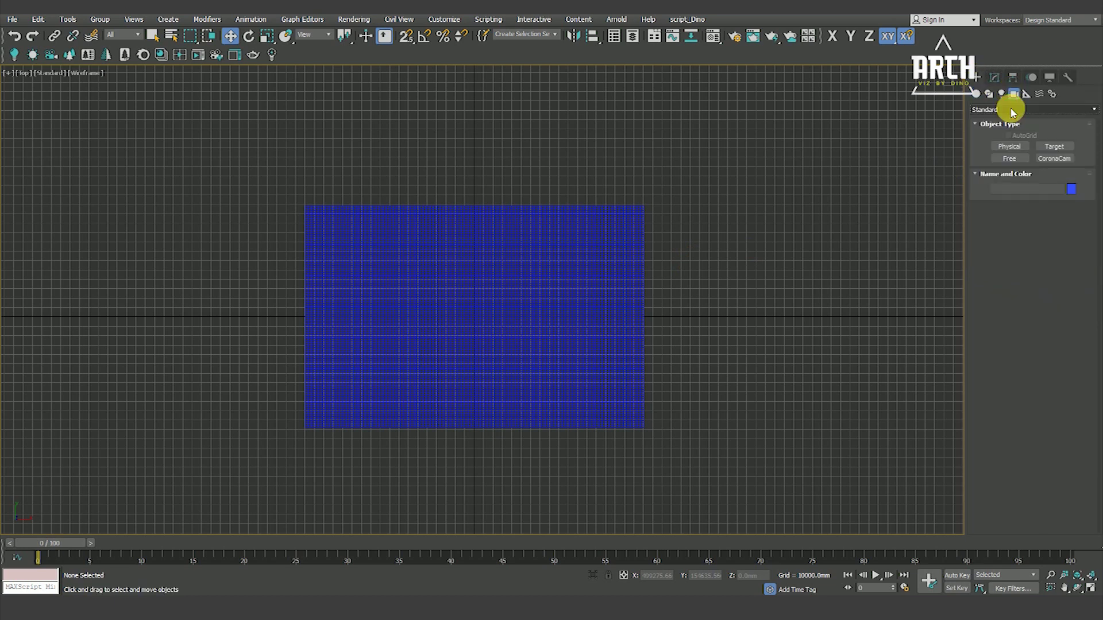
{"action": "left_click", "coordinate": [1049, 163]}
{"action": "key", "text": "F3"}
{"action": "middle_click_drag", "start_coordinate": [397, 389], "coordinate": [402, 380]}
{"action": "key", "text": "F3"}
{"action": "left_click_drag", "start_coordinate": [345, 412], "coordinate": [460, 295]}
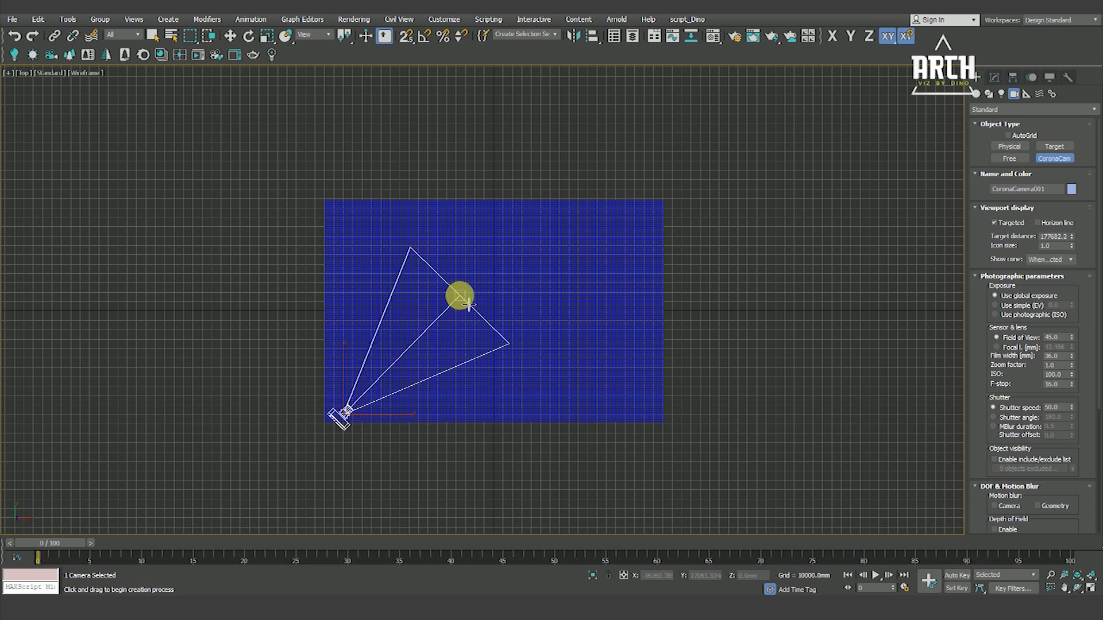
{"action": "left_click", "coordinate": [230, 35]}
{"action": "left_click", "coordinate": [218, 144]}
Step: Look through the camera with safe frame on and shaded edged-faces display
{"action": "key", "text": "c"}
{"action": "key", "text": "shift+f"}
{"action": "mouse_move", "coordinate": [377, 312]}
{"action": "middle_mouse_down"}
{"action": "mouse_move", "coordinate": [376, 293]}
{"action": "mouse_move", "coordinate": [382, 303]}
{"action": "middle_mouse_up"}
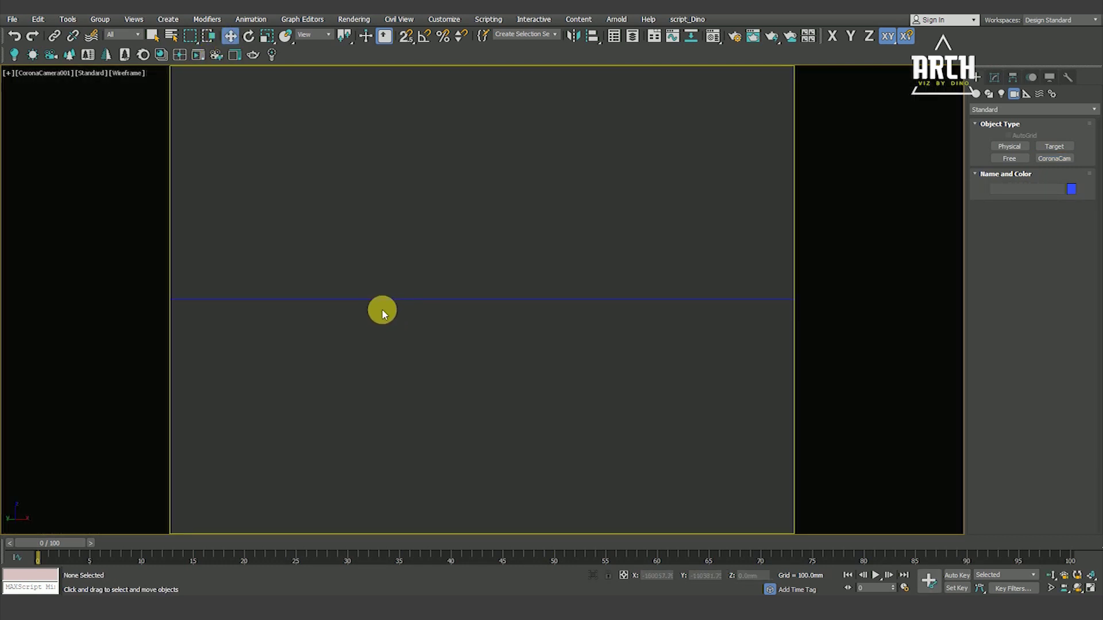
{"action": "key", "text": "F3"}
{"action": "key", "text": "F4"}
{"action": "left_click", "coordinate": [503, 354]}
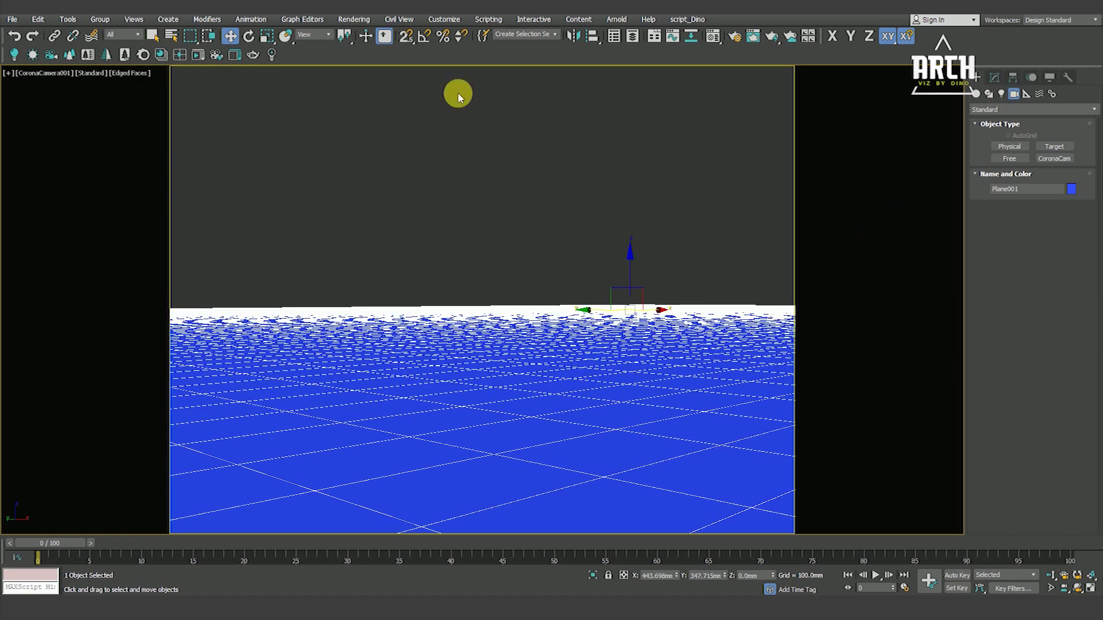
Step: Set the render output size to HDTV 1920×1080 in Render Setup
{"action": "left_click", "coordinate": [354, 19]}
{"action": "left_click", "coordinate": [368, 78]}
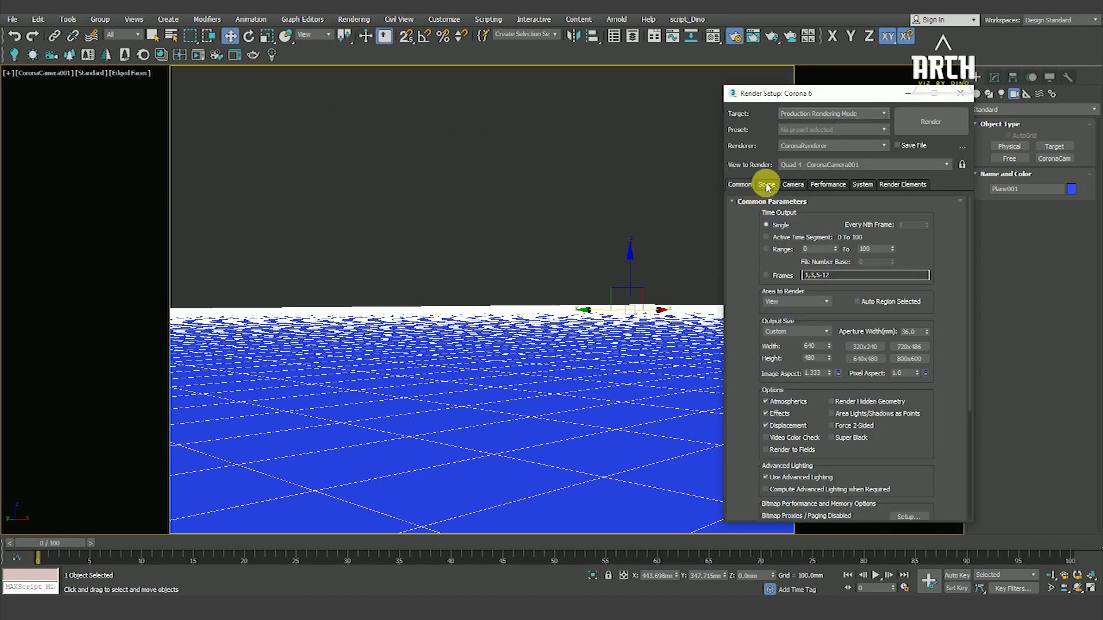
{"action": "left_click", "coordinate": [796, 329]}
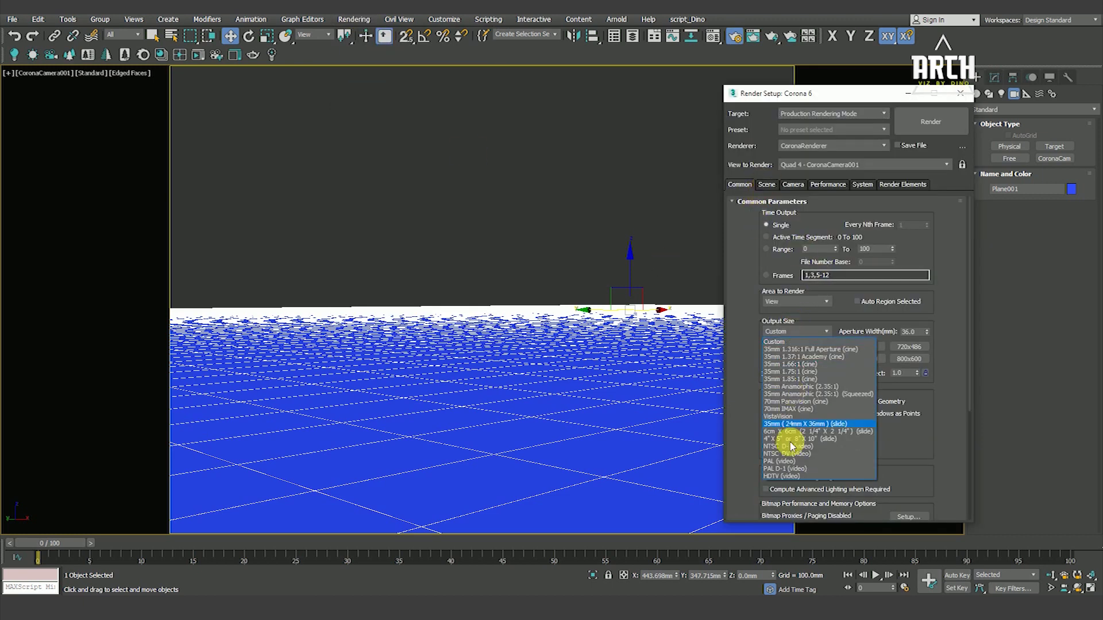
{"action": "left_click", "coordinate": [780, 480]}
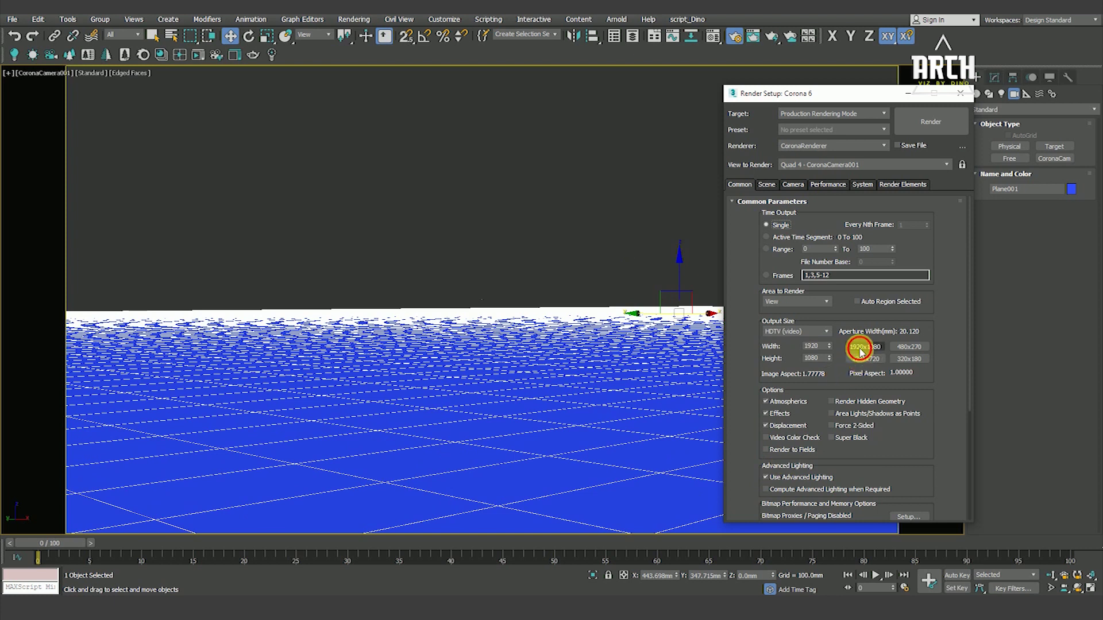
{"action": "left_click", "coordinate": [960, 93]}
Step: Select the camera target and move it up on Z to lower the horizon
{"action": "left_click", "coordinate": [566, 301]}
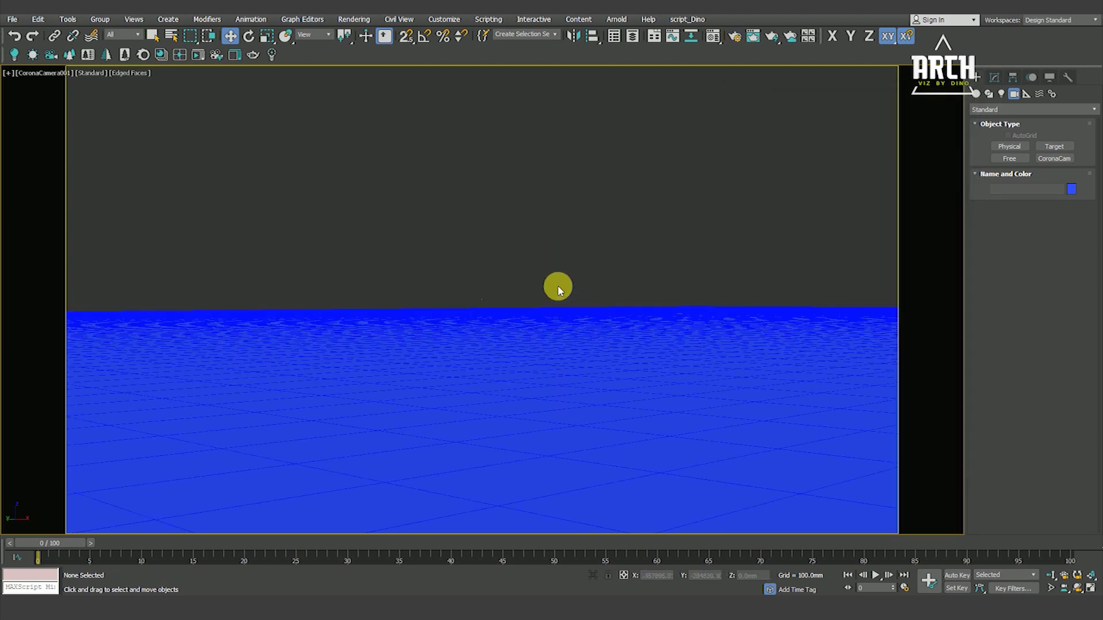
{"action": "left_click", "coordinate": [500, 330]}
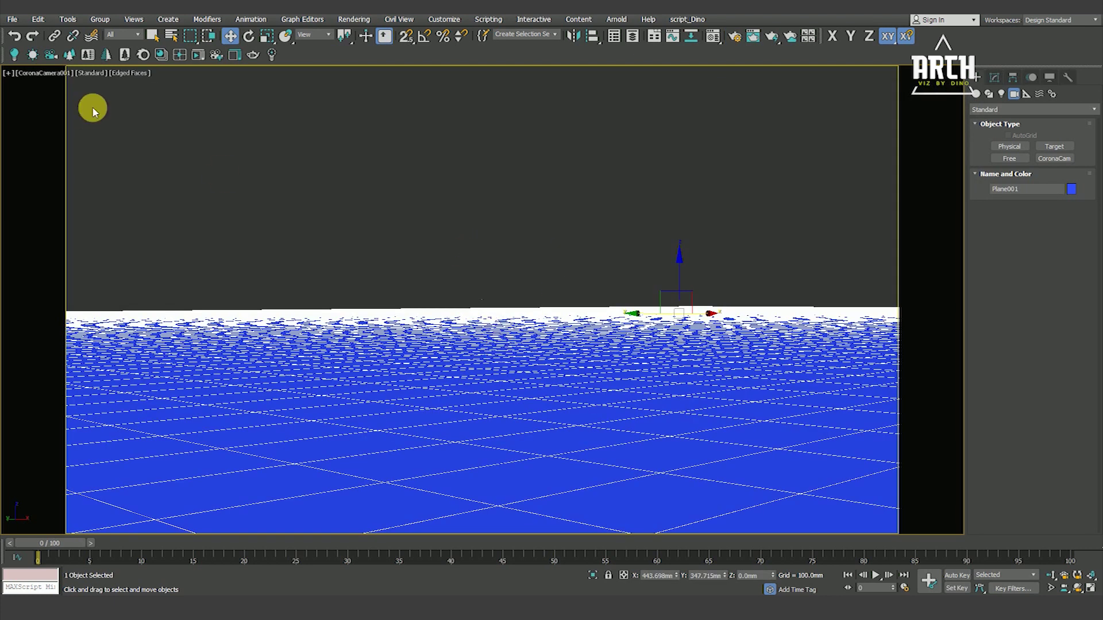
{"action": "left_click", "coordinate": [46, 78]}
{"action": "left_click", "coordinate": [92, 294]}
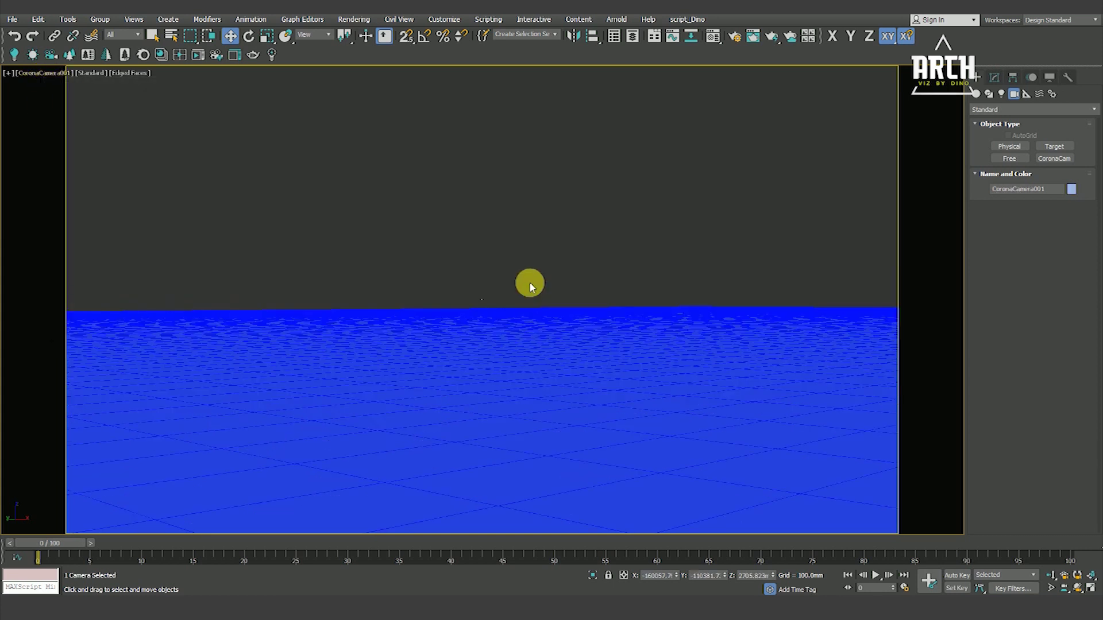
{"action": "right_click", "coordinate": [529, 282]}
{"action": "left_click", "coordinate": [501, 265]}
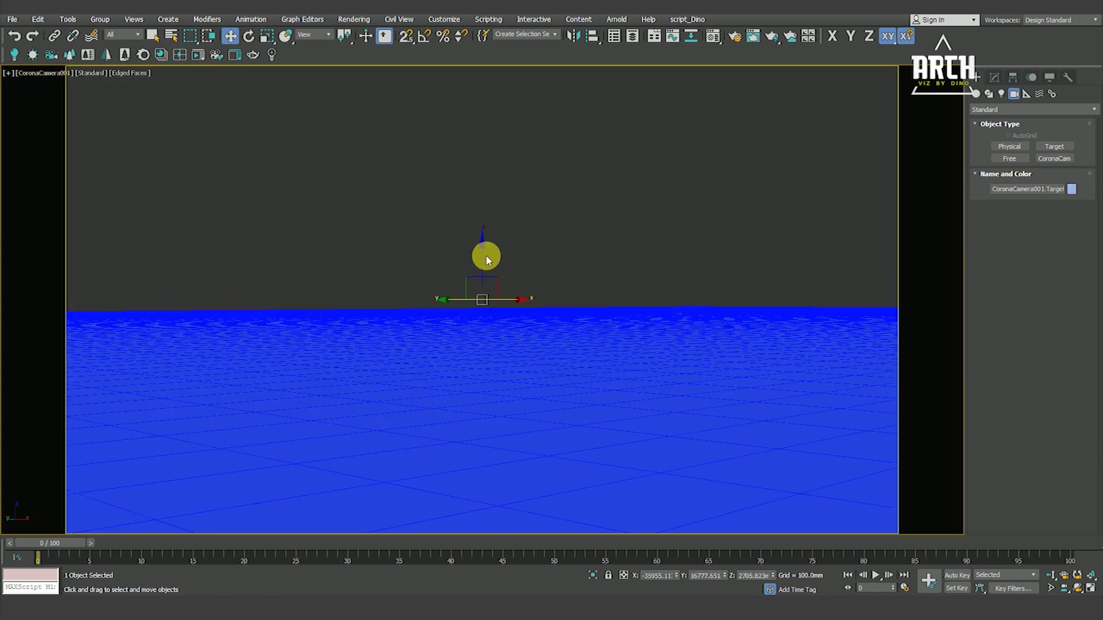
{"action": "left_click_drag", "start_coordinate": [486, 260], "coordinate": [488, 186]}
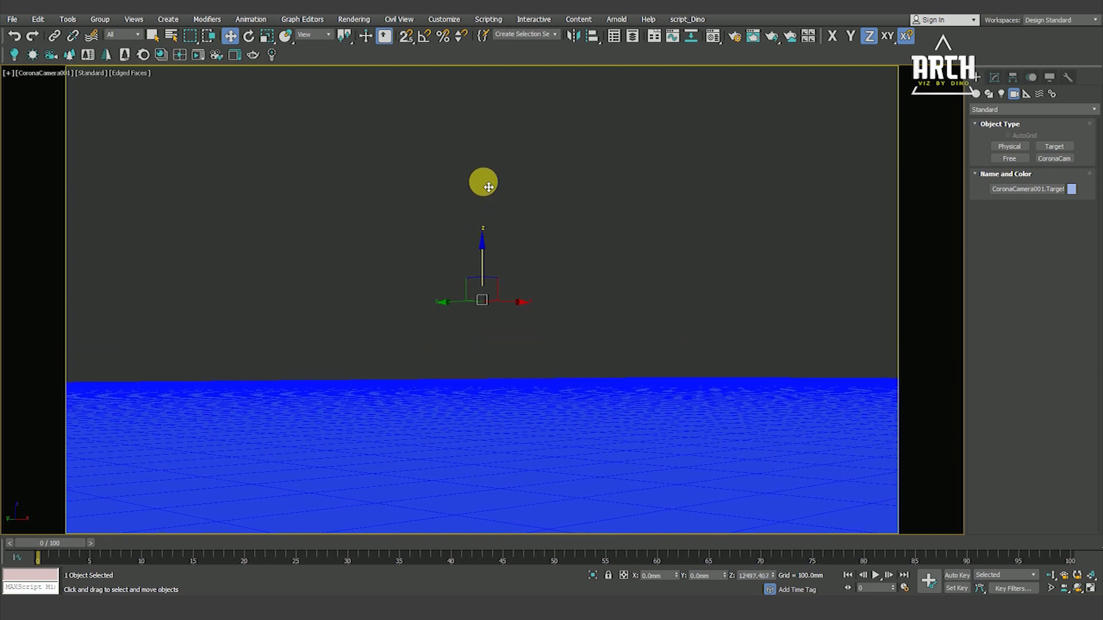
{"action": "left_click", "coordinate": [525, 407]}
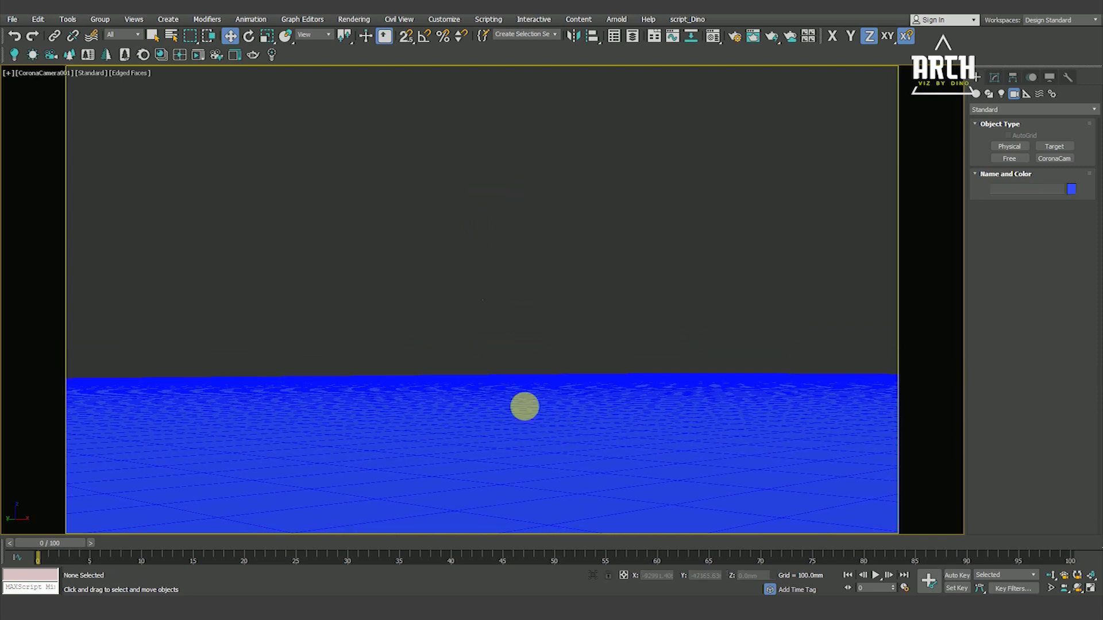
{"action": "left_click", "coordinate": [994, 77]}
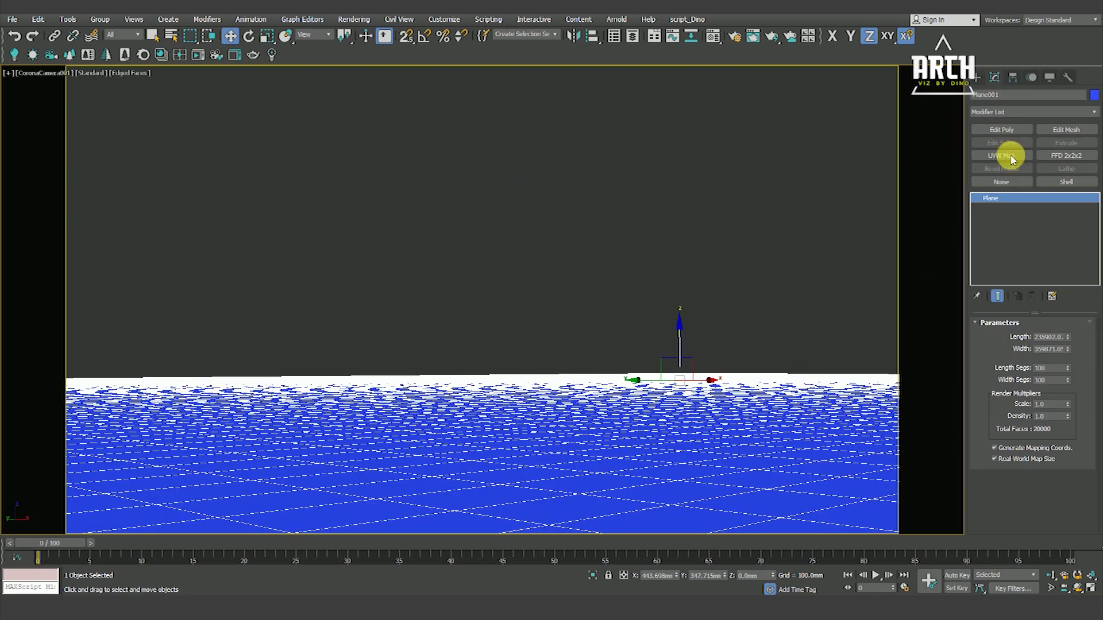
Step: Add a Noise modifier to the plane with strength X 100, Y 100, Z 200 mm
{"action": "left_click", "coordinate": [1011, 112]}
{"action": "type", "text": "n"}
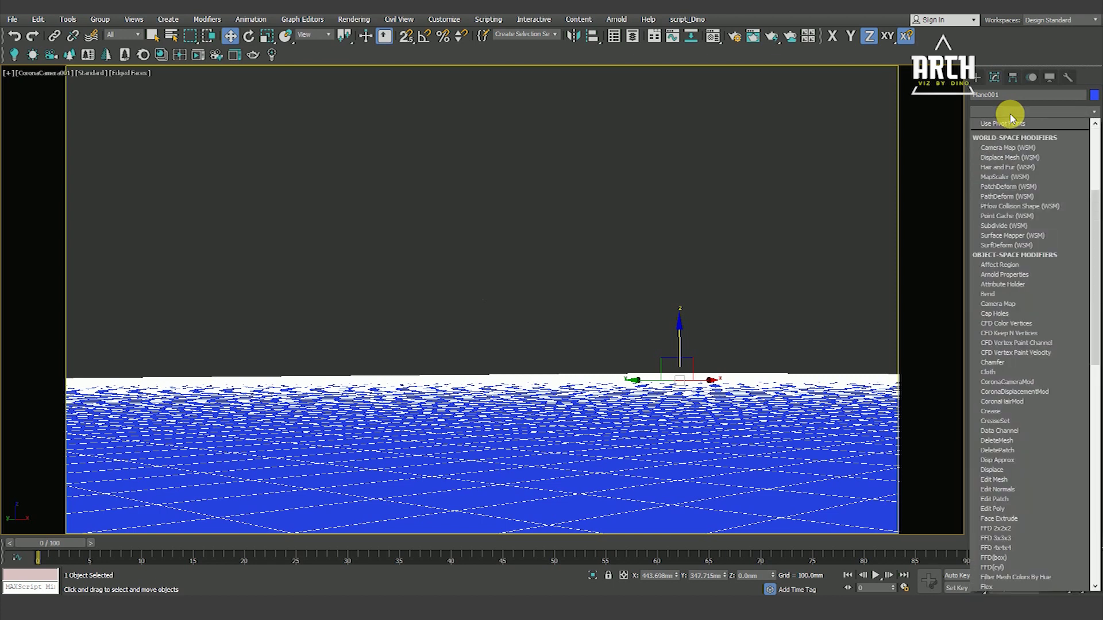
{"action": "key", "text": "Return"}
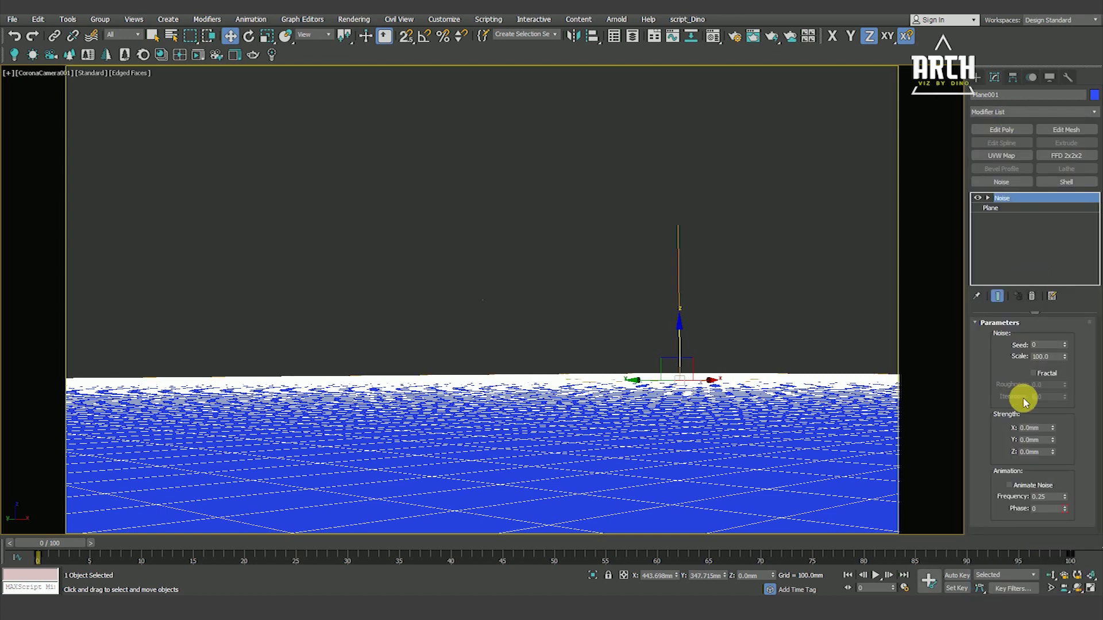
{"action": "left_click", "coordinate": [1034, 428]}
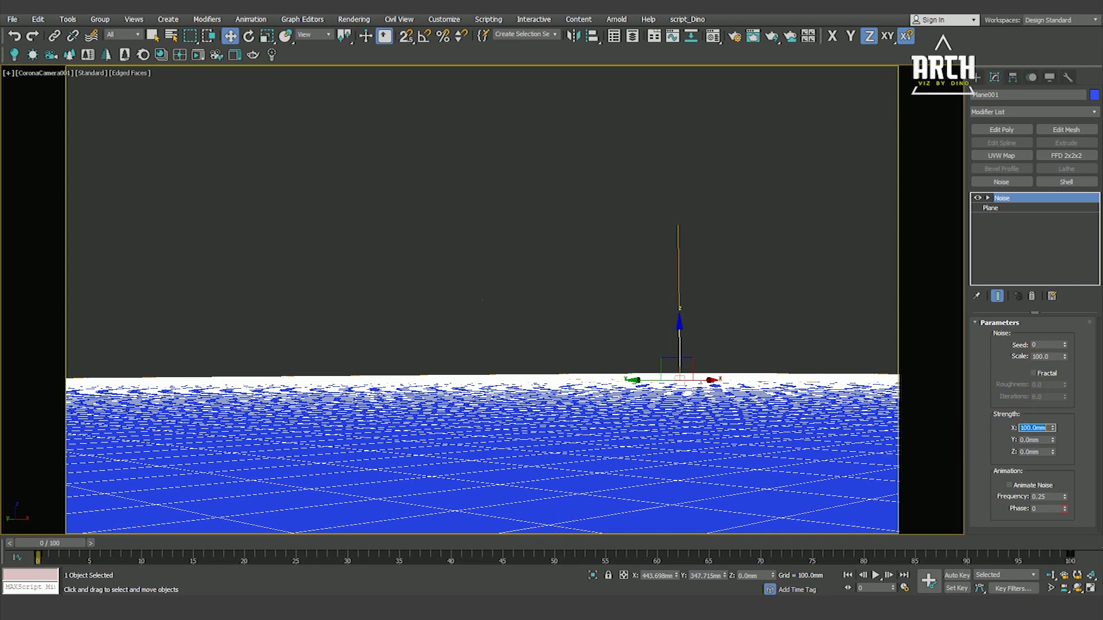
{"action": "type", "text": "0"}
{"action": "key", "text": "Return"}
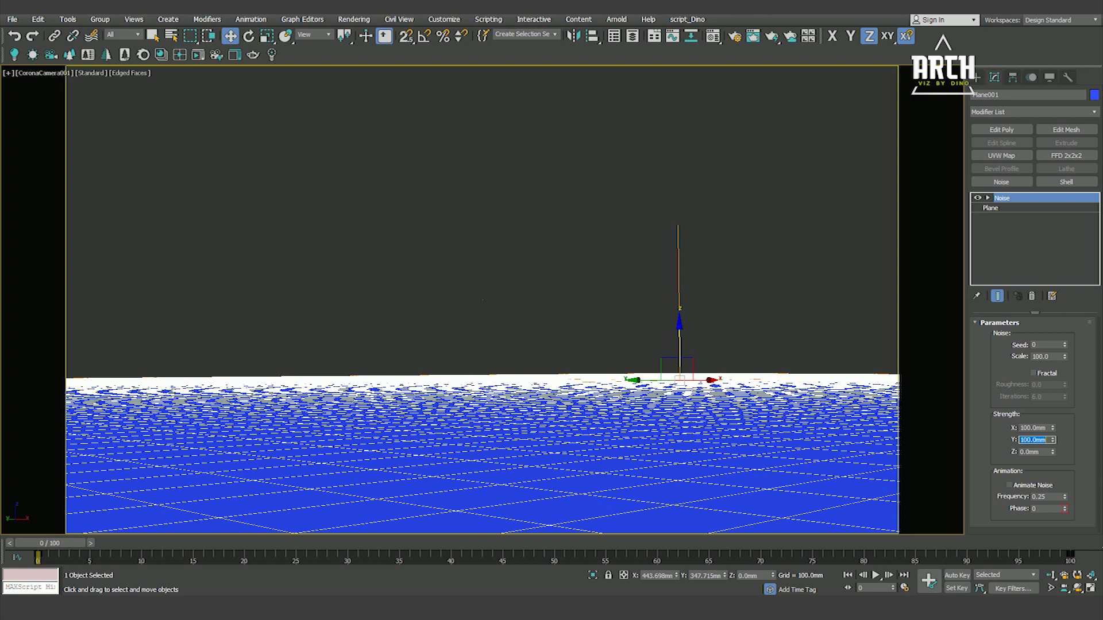
{"action": "type", "text": "100"}
{"action": "key", "text": "Return"}
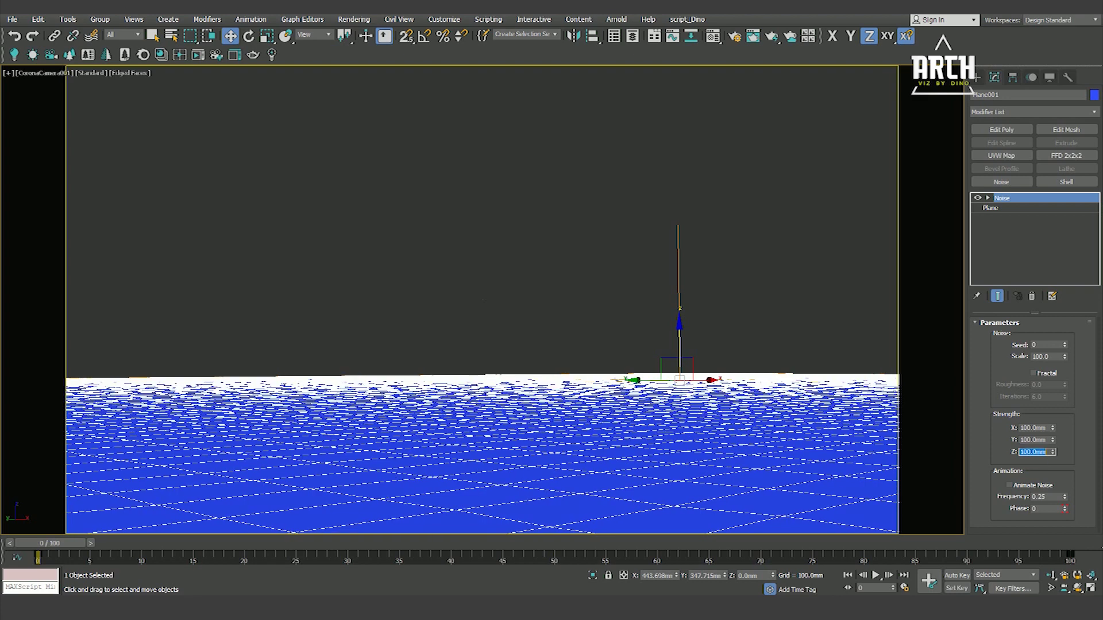
{"action": "mouse_move", "coordinate": [1055, 453]}
{"action": "left_mouse_down"}
{"action": "mouse_move", "coordinate": [1065, 293]}
{"action": "mouse_move", "coordinate": [1041, 447]}
{"action": "left_mouse_up"}
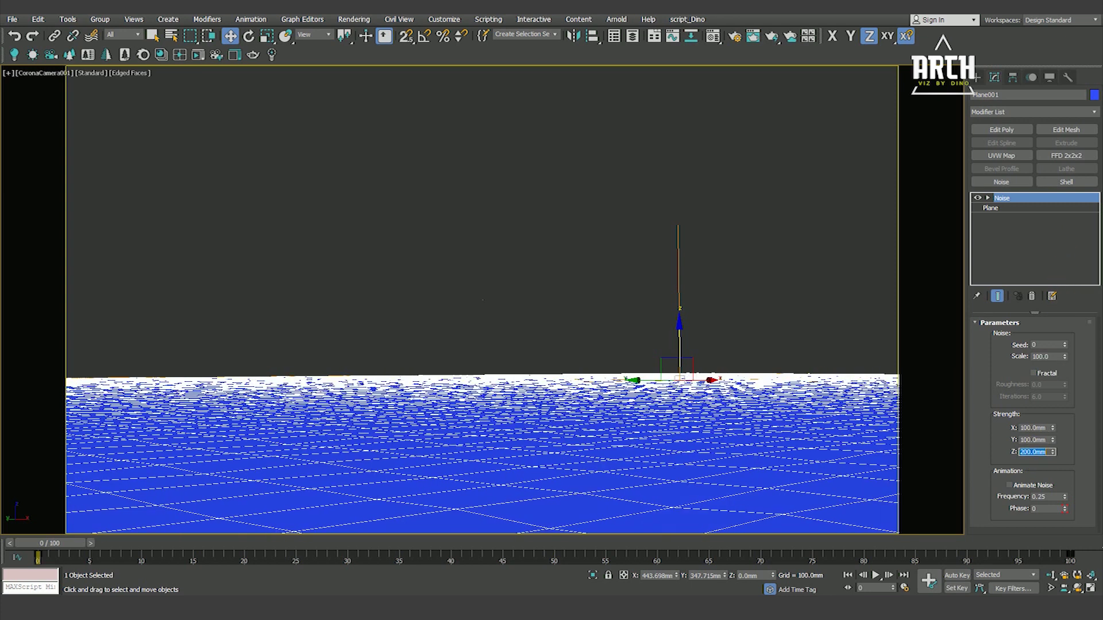
{"action": "left_click", "coordinate": [684, 192]}
{"action": "key", "text": "F4"}
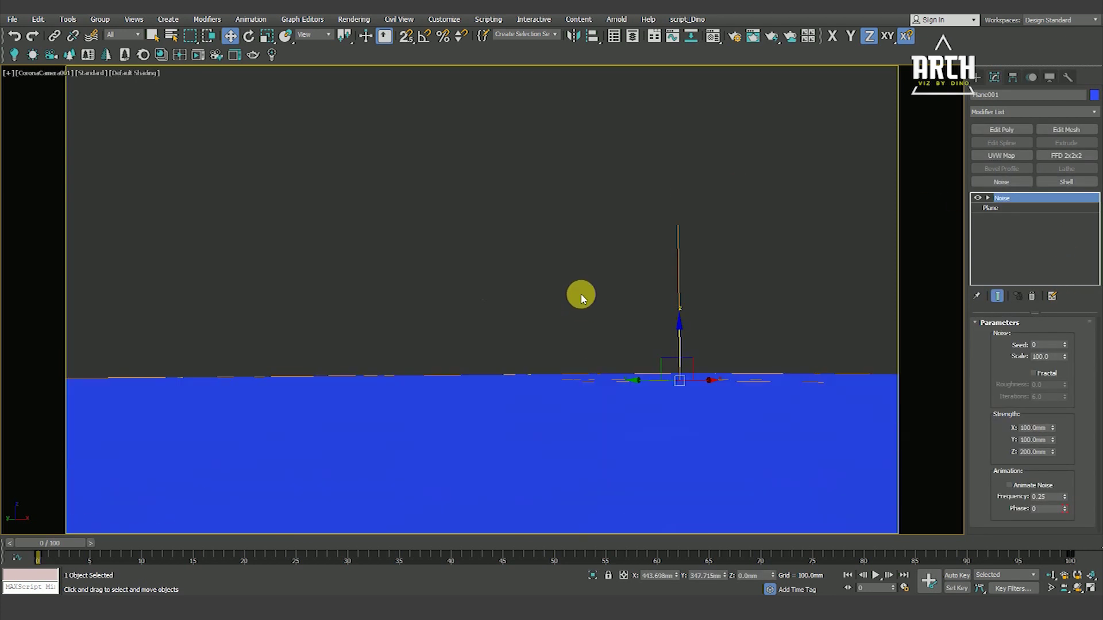
{"action": "left_click", "coordinate": [580, 295]}
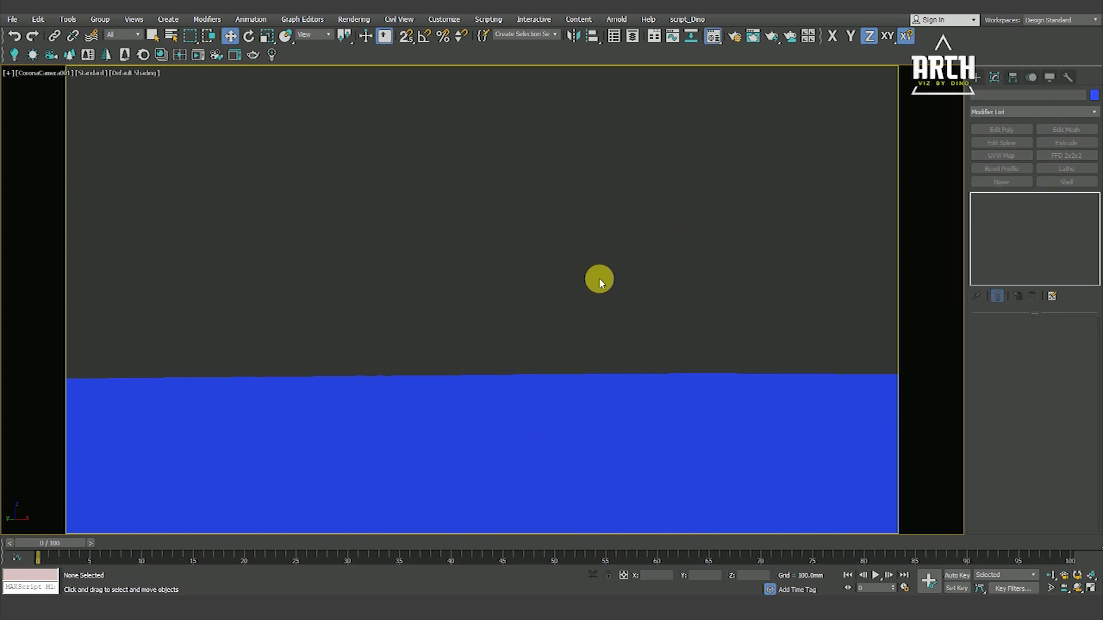
Step: Reset all Material Editor slots to Corona materials with the Corona Converter, activating slot 01
{"action": "left_click", "coordinate": [711, 38]}
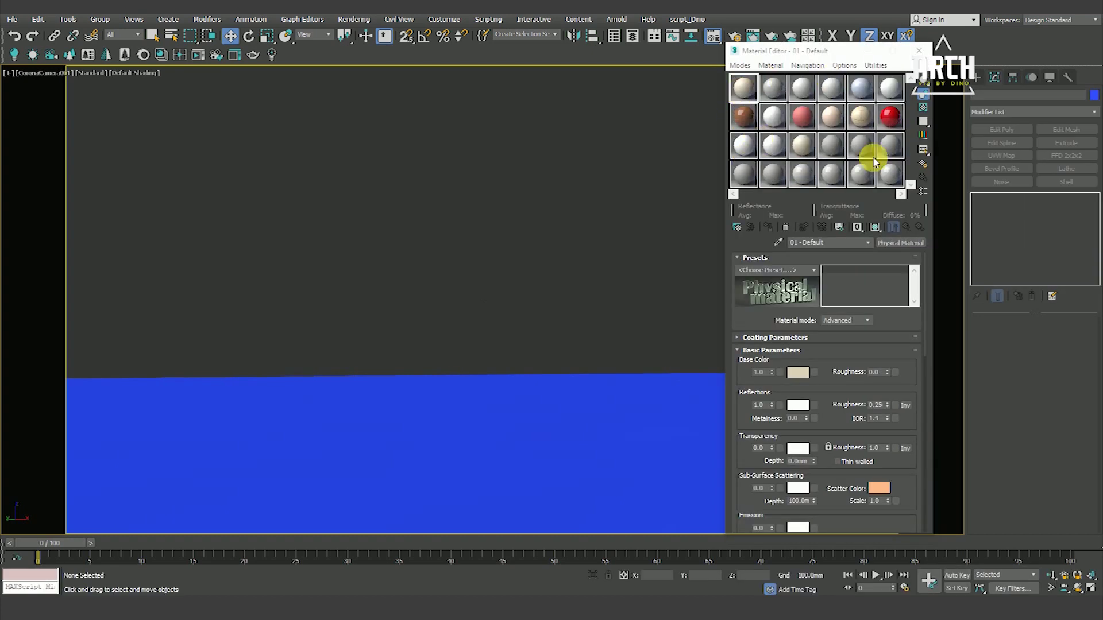
{"action": "left_click", "coordinate": [801, 86]}
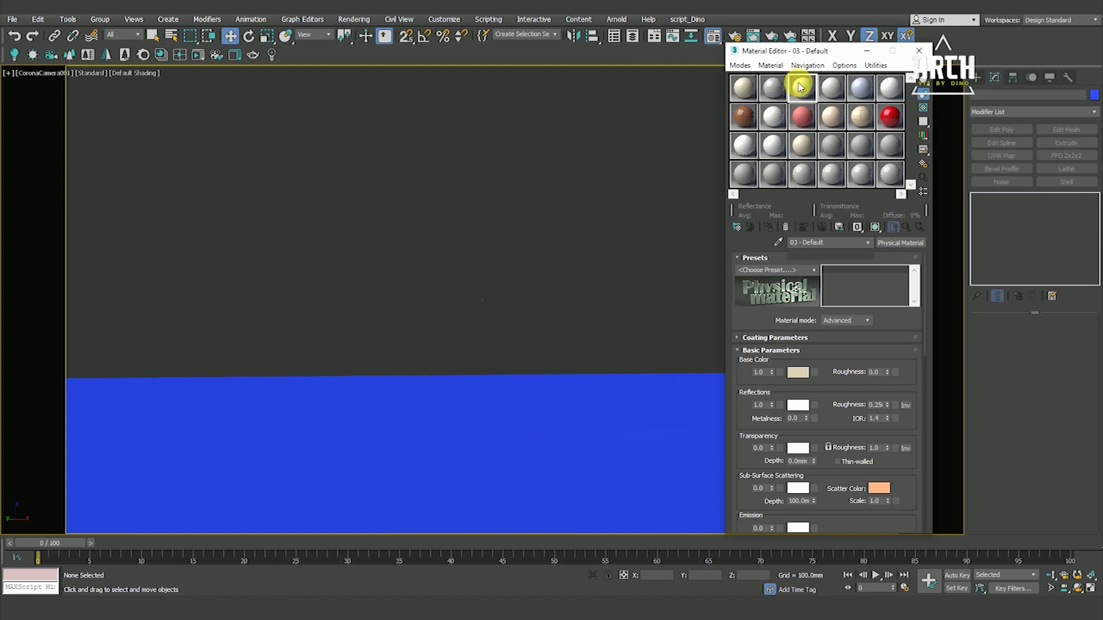
{"action": "left_click", "coordinate": [143, 57]}
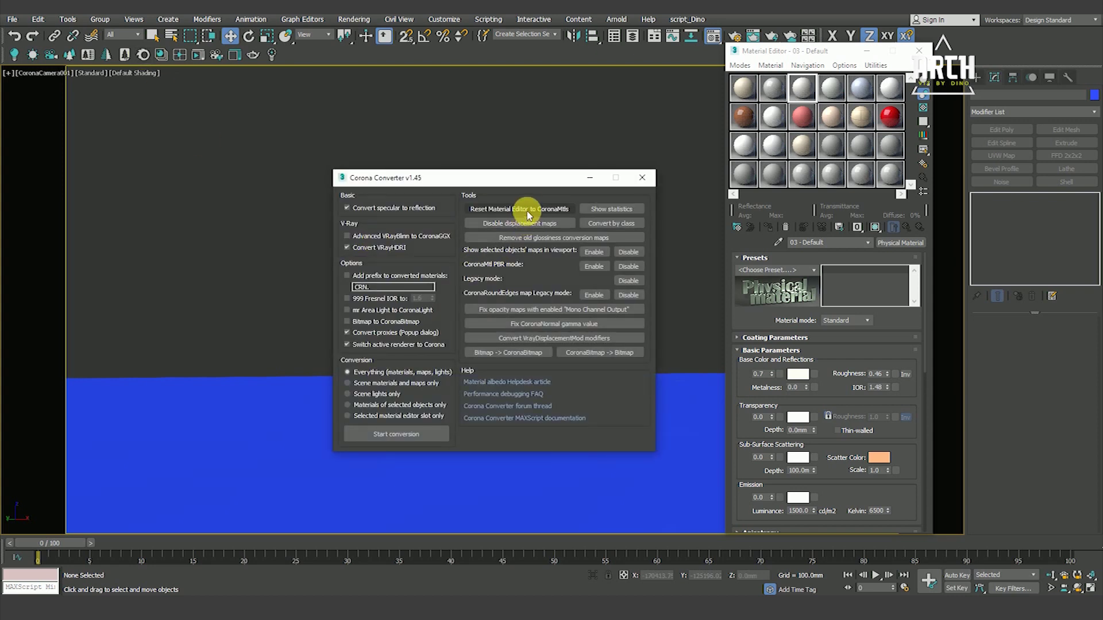
{"action": "left_click", "coordinate": [529, 212]}
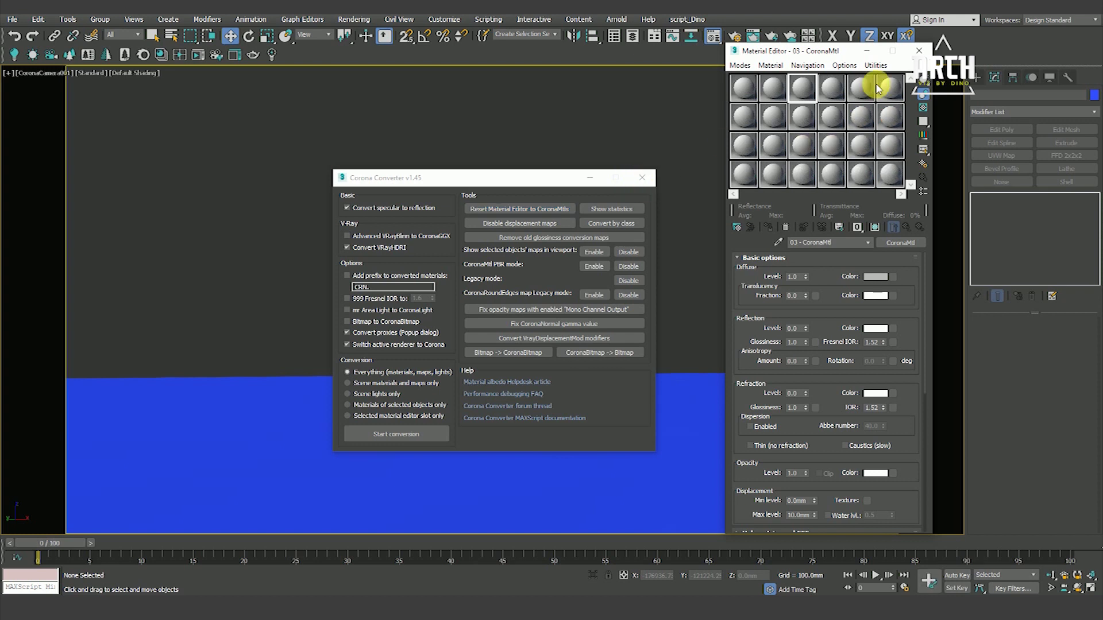
{"action": "left_click", "coordinate": [643, 178]}
{"action": "left_click_drag", "start_coordinate": [795, 54], "coordinate": [819, 56]}
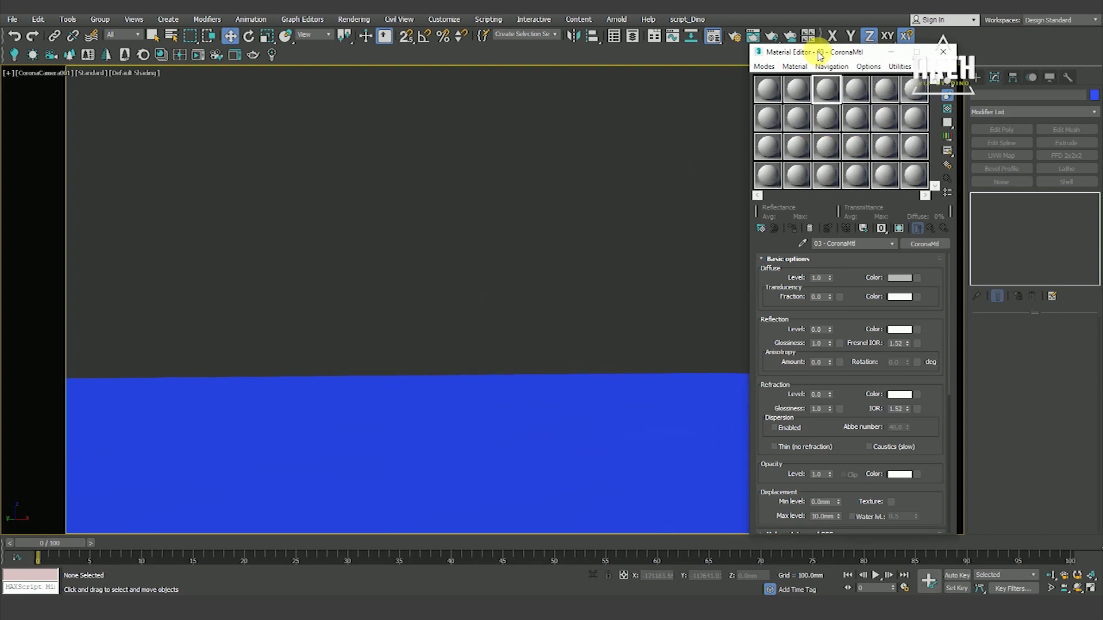
{"action": "left_click", "coordinate": [771, 87]}
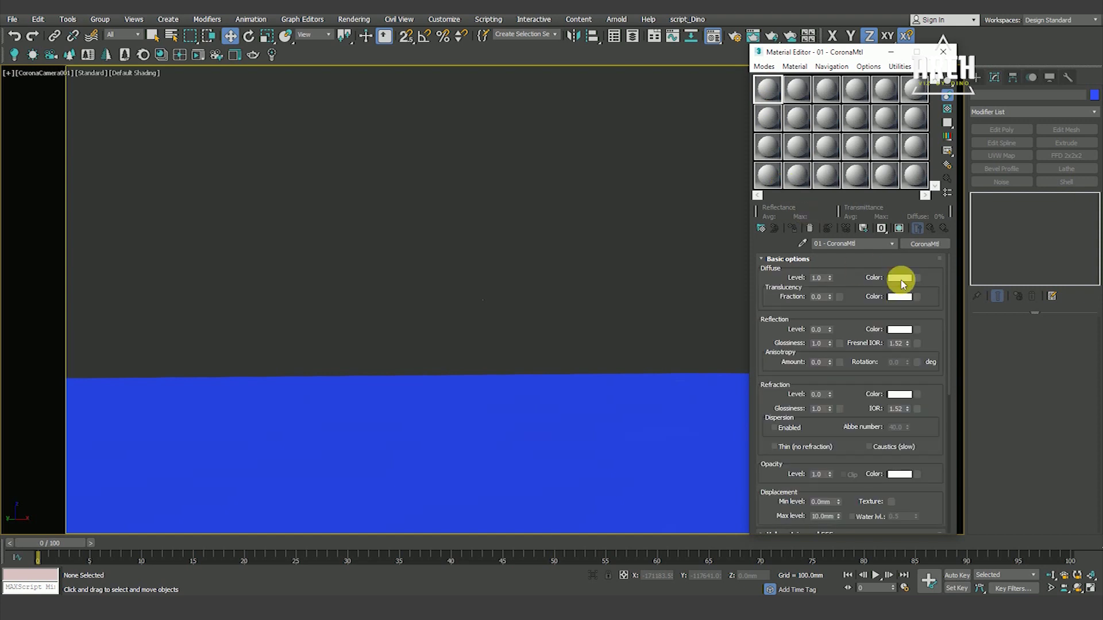
Step: Give material 01 a near-black RGB 13 diffuse, assign it to the plane, reflection 1.0, IOR 20
{"action": "left_click", "coordinate": [901, 280]}
{"action": "left_click", "coordinate": [332, 79]}
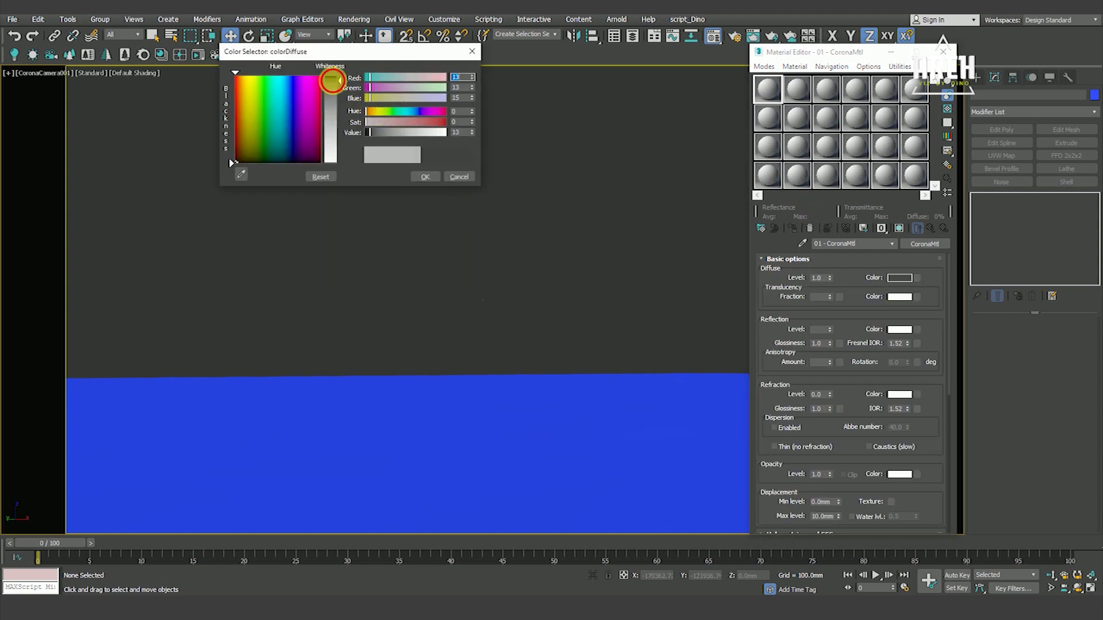
{"action": "left_click", "coordinate": [419, 178]}
{"action": "left_click", "coordinate": [492, 399]}
{"action": "left_click", "coordinate": [792, 228]}
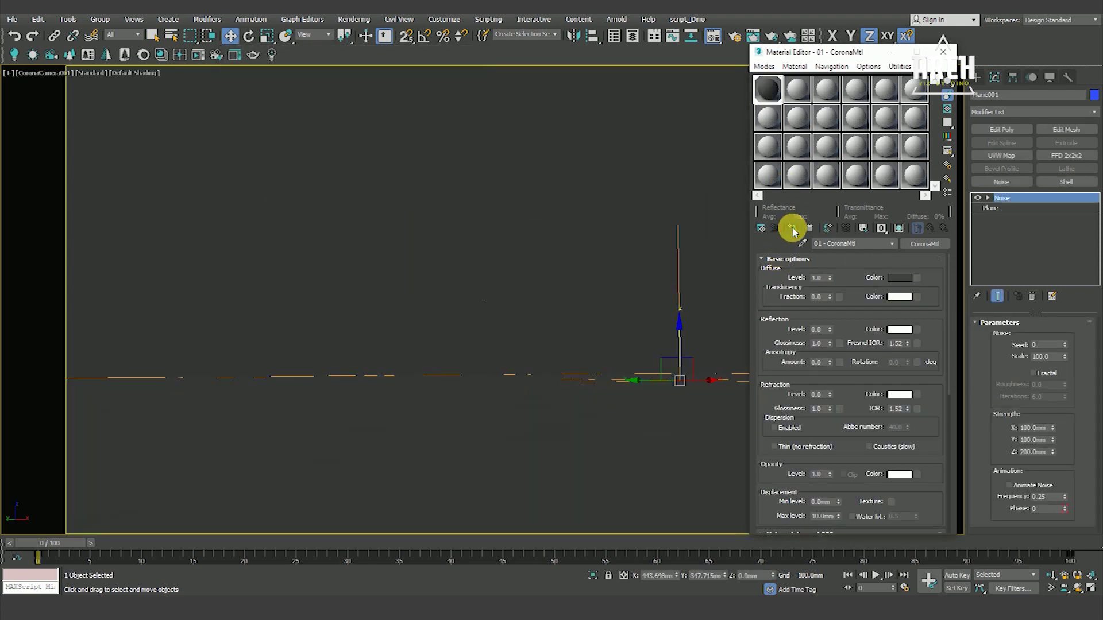
{"action": "left_click", "coordinate": [820, 329]}
{"action": "type", "text": "1"}
{"action": "type", "text": "20"}
{"action": "key", "text": "Return"}
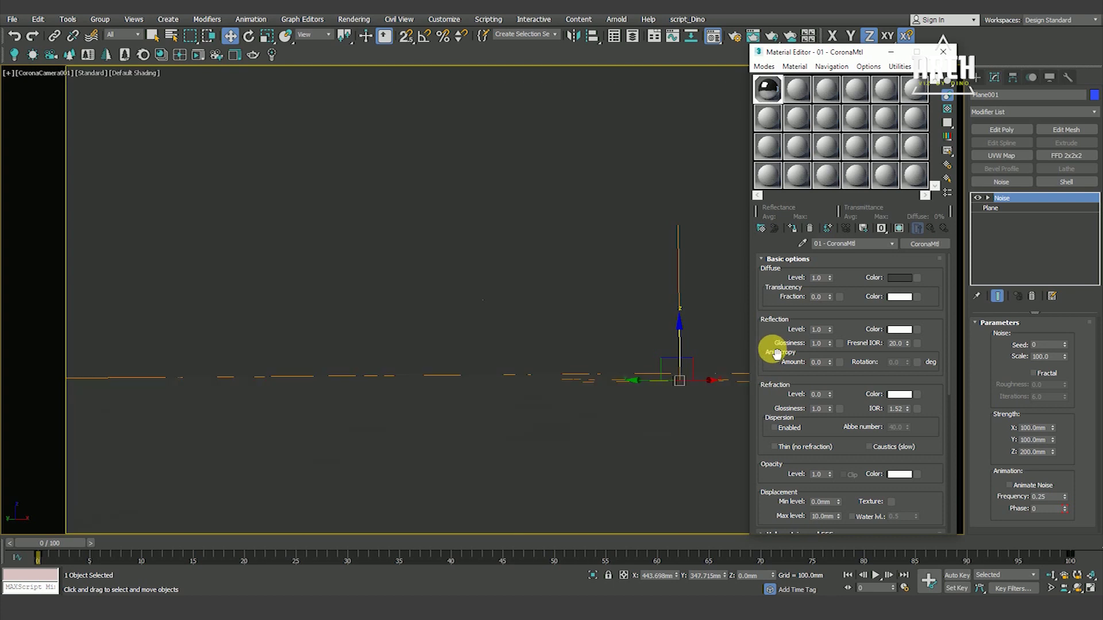
Step: Show the ocean material in the viewport and open its enlarged preview
{"action": "left_click", "coordinate": [900, 229]}
{"action": "scroll", "coordinate": [767, 408], "scroll_direction": "down", "scroll_amount": 2}
{"action": "scroll", "coordinate": [781, 379], "scroll_direction": "down", "scroll_amount": 2}
{"action": "scroll", "coordinate": [776, 374], "scroll_direction": "up", "scroll_amount": 1}
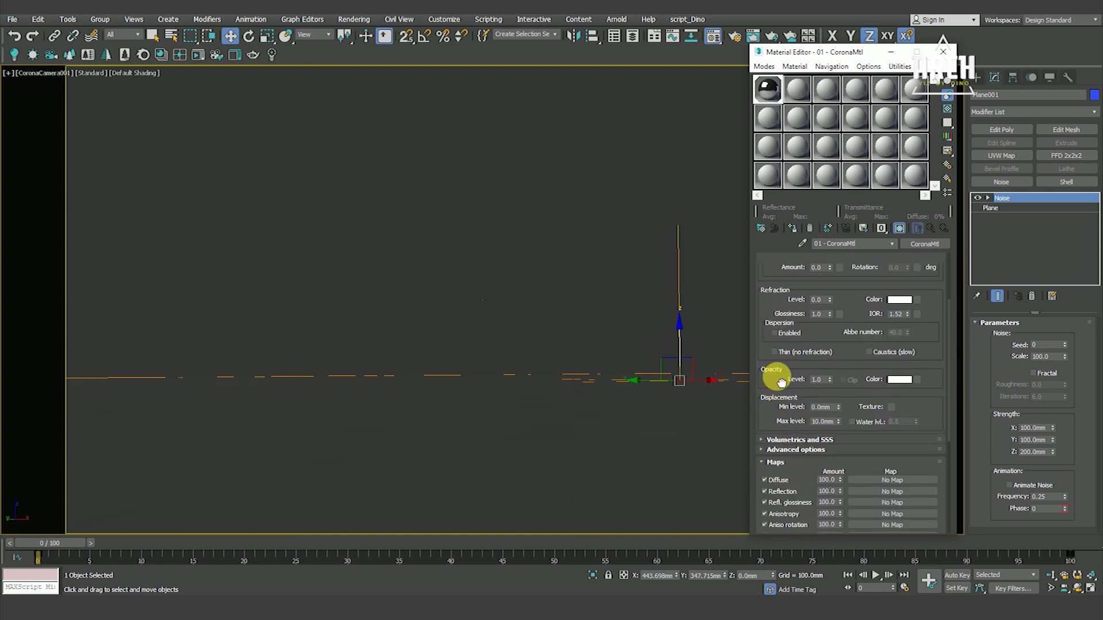
{"action": "scroll", "coordinate": [780, 345], "scroll_direction": "up", "scroll_amount": 4}
{"action": "double_click", "coordinate": [768, 89]}
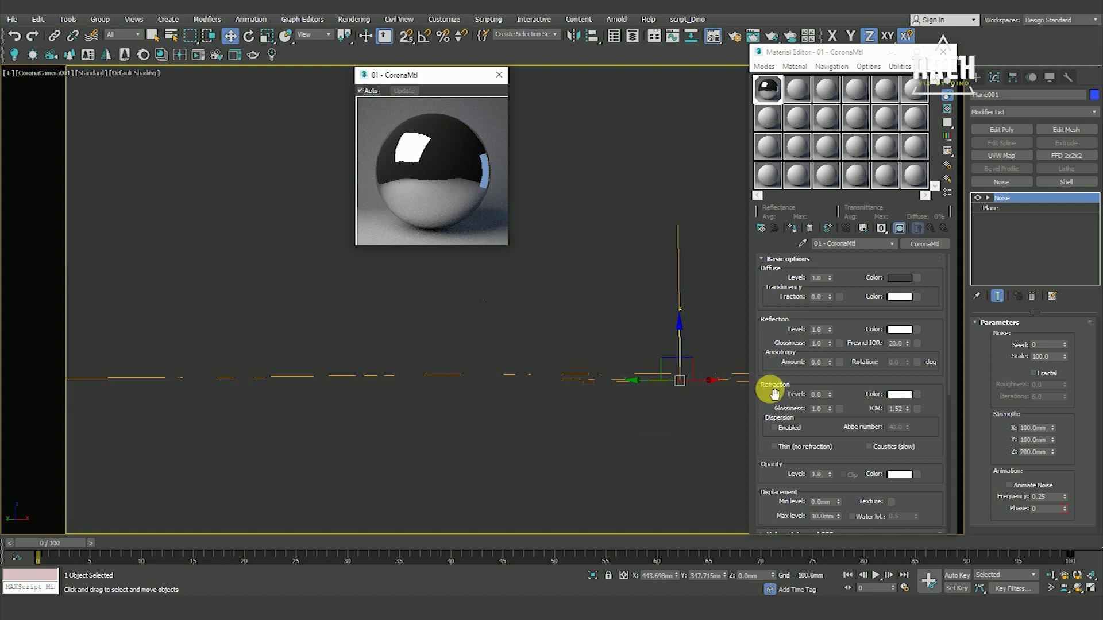
{"action": "scroll", "coordinate": [780, 322], "scroll_direction": "down", "scroll_amount": 5}
{"action": "left_click_drag", "start_coordinate": [812, 49], "coordinate": [777, 17]}
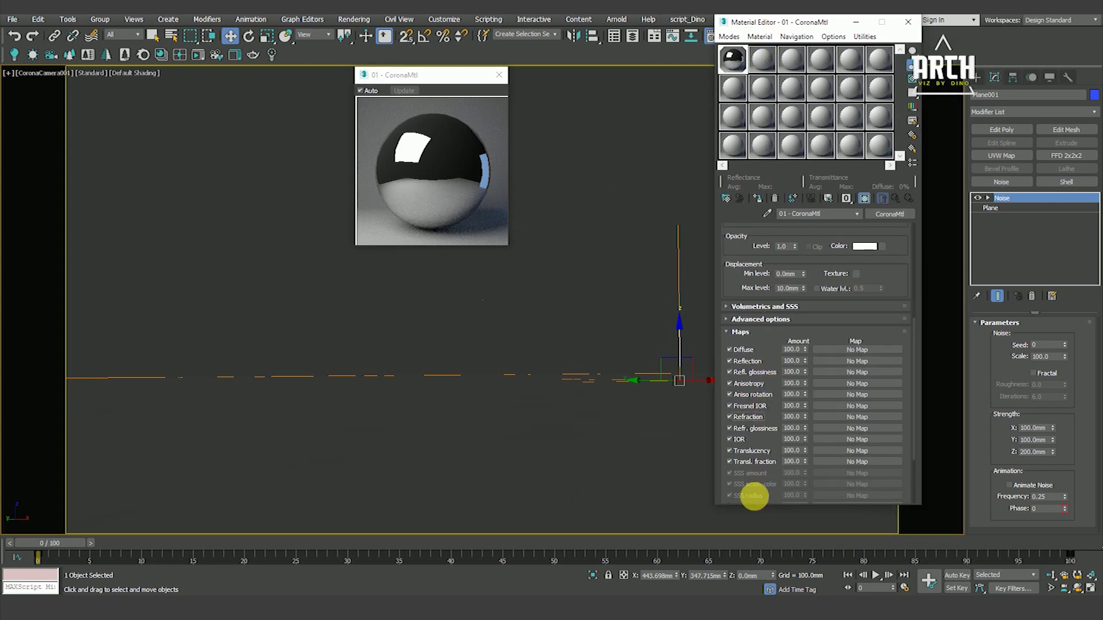
{"action": "scroll", "coordinate": [758, 390], "scroll_direction": "down", "scroll_amount": 3}
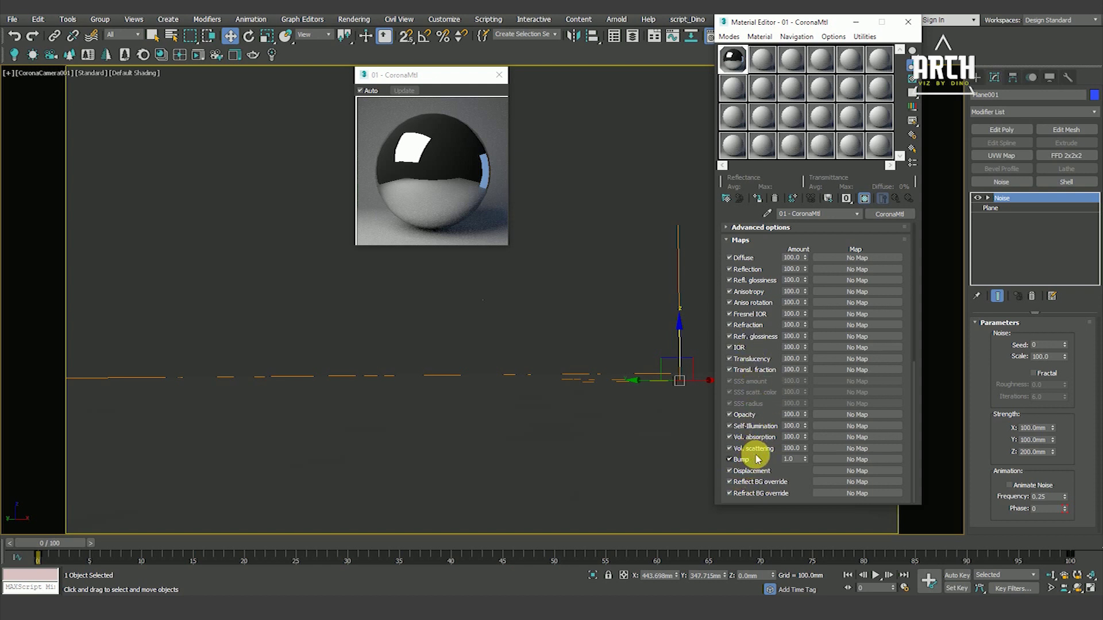
Step: Put a Noise map of size 50 in the Displacement slot and close the Material Editor
{"action": "left_click", "coordinate": [860, 472]}
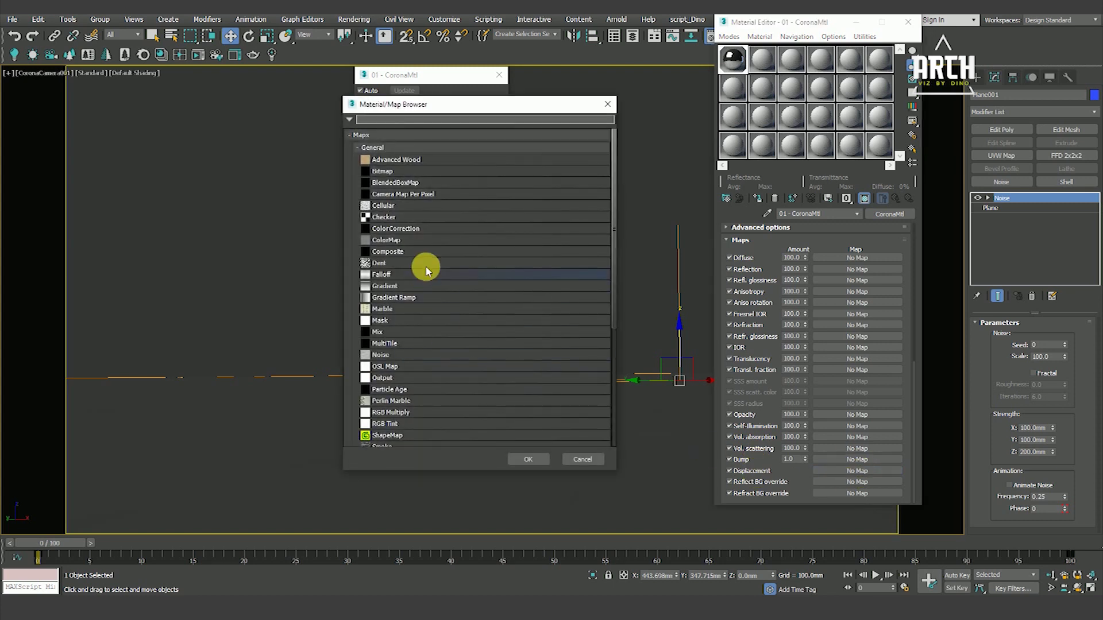
{"action": "left_click", "coordinate": [390, 208]}
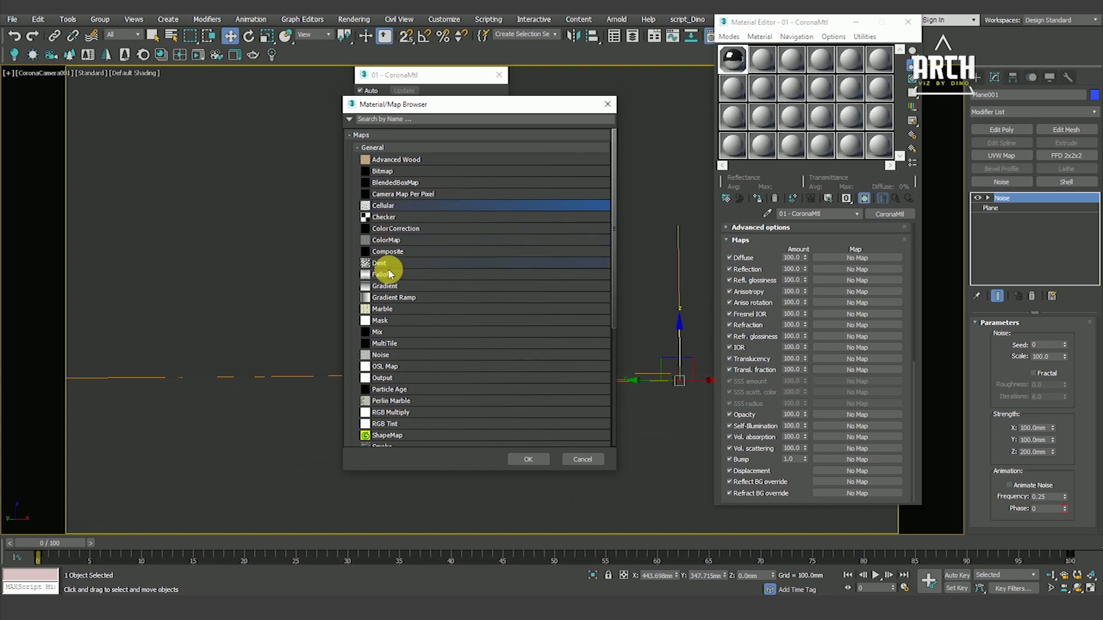
{"action": "left_click", "coordinate": [402, 356]}
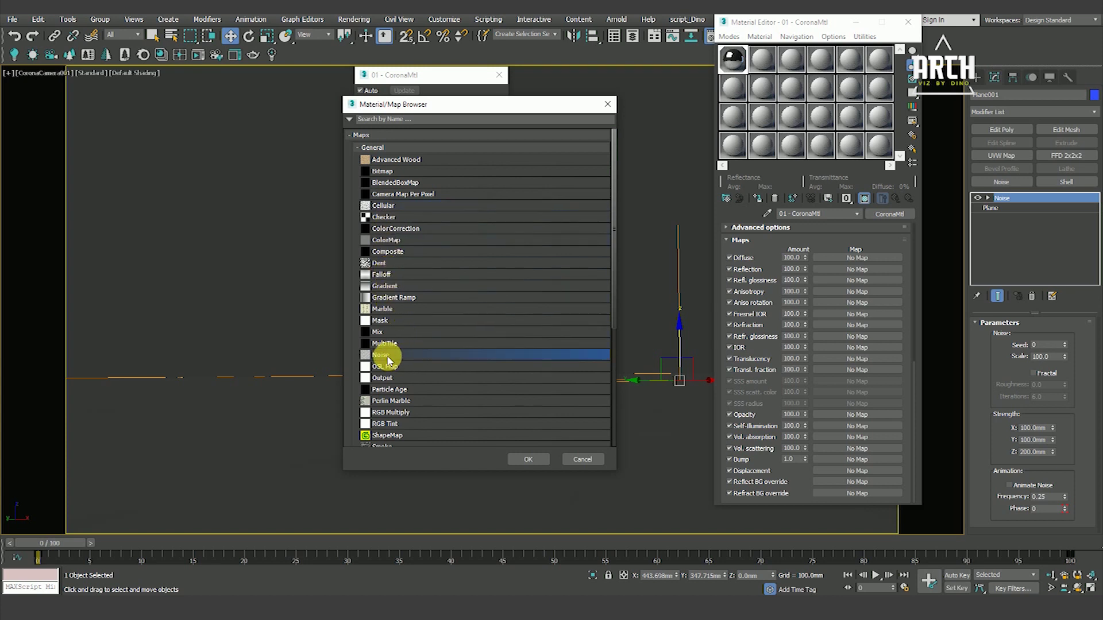
{"action": "left_click", "coordinate": [534, 459]}
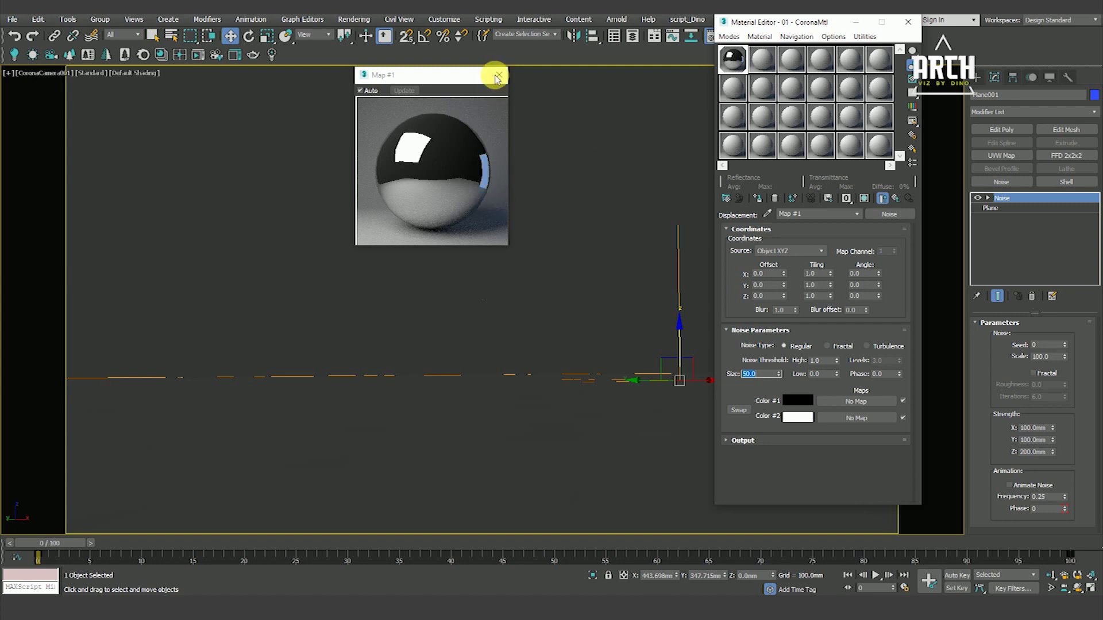
{"action": "left_click", "coordinate": [500, 76]}
{"action": "left_click", "coordinate": [575, 253]}
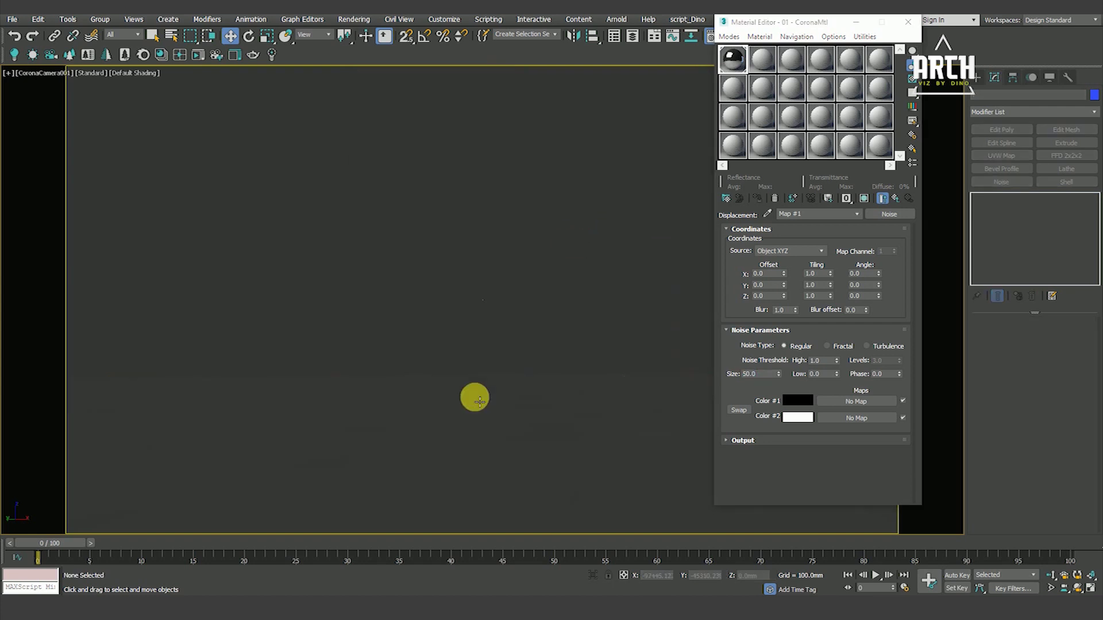
{"action": "left_click", "coordinate": [908, 22]}
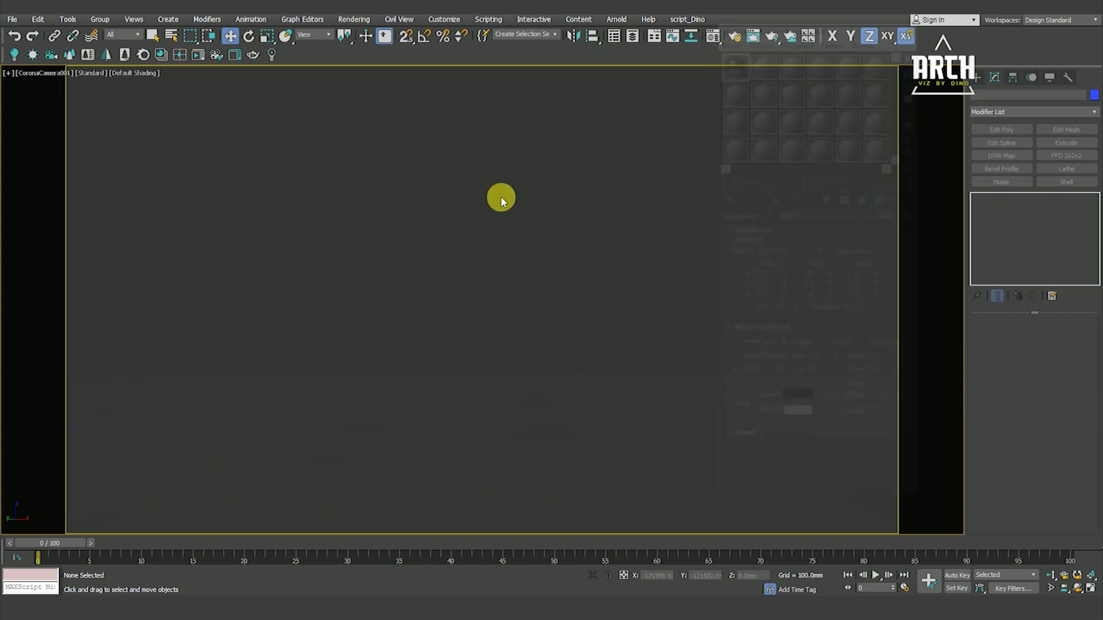
Step: Restore the two-viewport layout with a gridless Top view on the right
{"action": "key", "text": "alt+w"}
{"action": "key", "text": "t"}
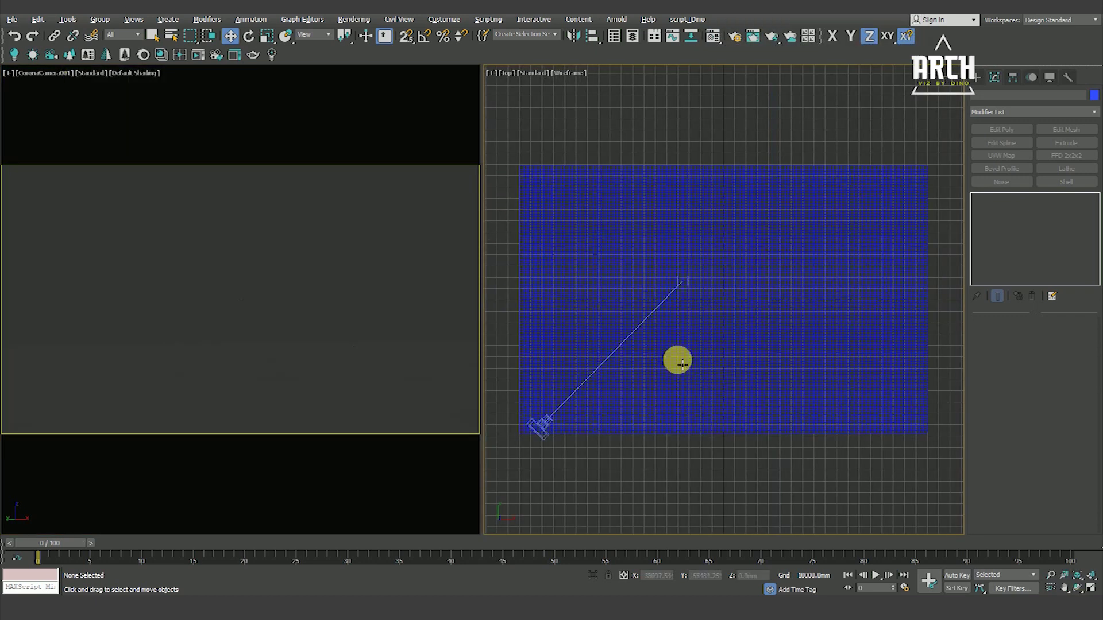
{"action": "scroll", "coordinate": [694, 330], "scroll_direction": "down", "scroll_amount": 3}
{"action": "key", "text": "g"}
{"action": "scroll", "coordinate": [711, 315], "scroll_direction": "up", "scroll_amount": 2}
{"action": "scroll", "coordinate": [711, 316], "scroll_direction": "down", "scroll_amount": 2}
{"action": "key", "text": "F3"}
{"action": "key", "text": "F3"}
Step: Create a CoronaSun dragged from outside the scene with its target on the plane
{"action": "left_click", "coordinate": [976, 77]}
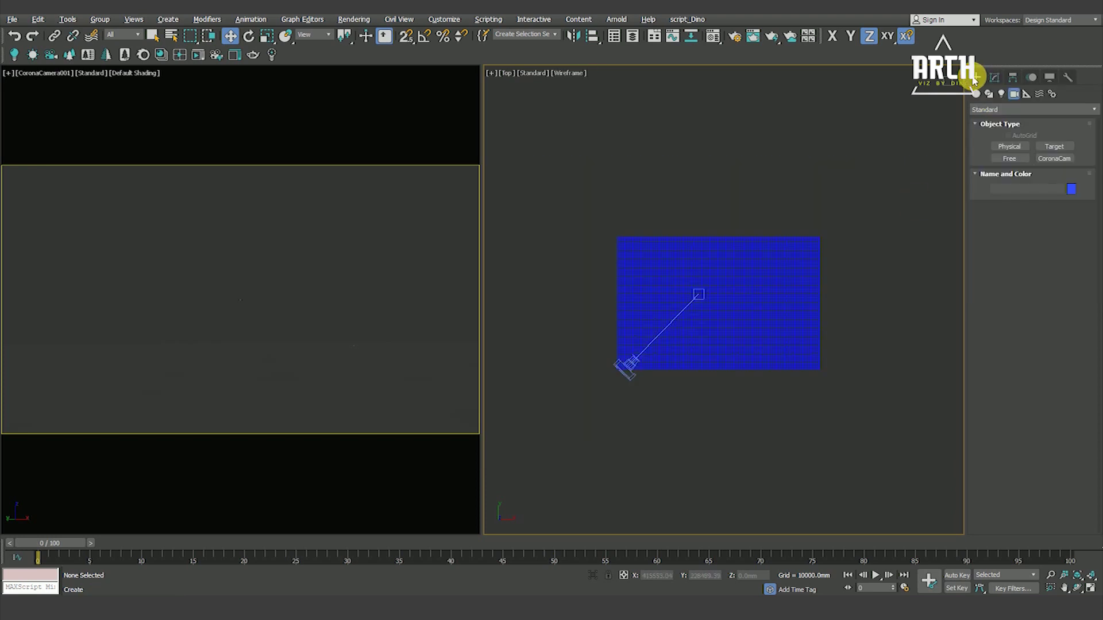
{"action": "left_click", "coordinate": [999, 110]}
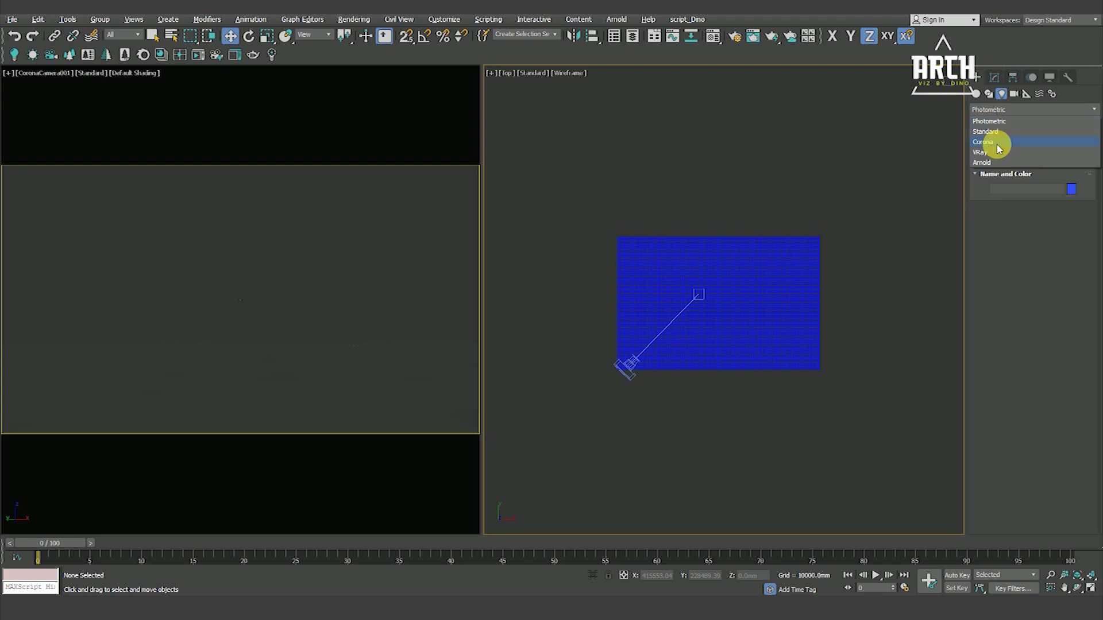
{"action": "left_click", "coordinate": [997, 144]}
{"action": "left_click", "coordinate": [1056, 148]}
{"action": "middle_click_drag", "start_coordinate": [715, 300], "coordinate": [672, 352]}
{"action": "scroll", "coordinate": [676, 330], "scroll_direction": "down", "scroll_amount": 2}
{"action": "mouse_move", "coordinate": [778, 262]}
{"action": "left_mouse_down"}
{"action": "mouse_move", "coordinate": [665, 355]}
{"action": "mouse_move", "coordinate": [682, 318]}
{"action": "mouse_move", "coordinate": [748, 278]}
{"action": "mouse_move", "coordinate": [642, 339]}
{"action": "mouse_move", "coordinate": [667, 355]}
{"action": "left_mouse_up"}
{"action": "left_click", "coordinate": [251, 58]}
Step: Check the Corona Sun from front and left views, then select the sun and its target
{"action": "key", "text": "f"}
{"action": "key", "text": "l"}
{"action": "key", "text": "t"}
{"action": "scroll", "coordinate": [777, 304], "scroll_direction": "up", "scroll_amount": 3}
{"action": "scroll", "coordinate": [781, 304], "scroll_direction": "down", "scroll_amount": 3}
{"action": "left_click", "coordinate": [994, 77]}
{"action": "left_click", "coordinate": [371, 230]}
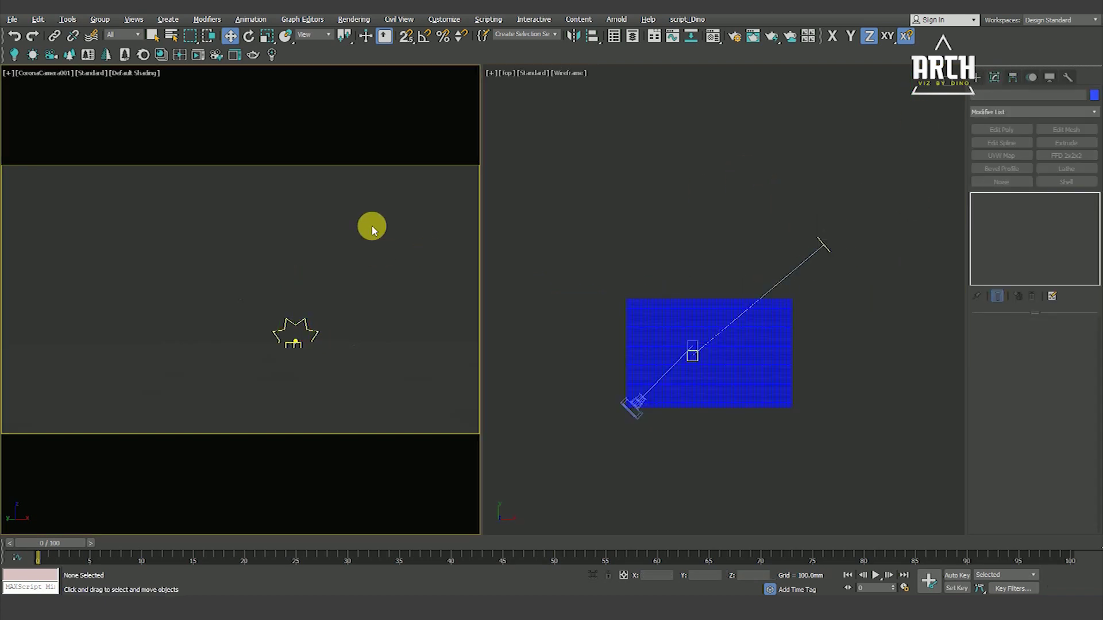
{"action": "left_click", "coordinate": [352, 20]}
{"action": "left_click", "coordinate": [263, 235]}
{"action": "left_click", "coordinate": [823, 248]}
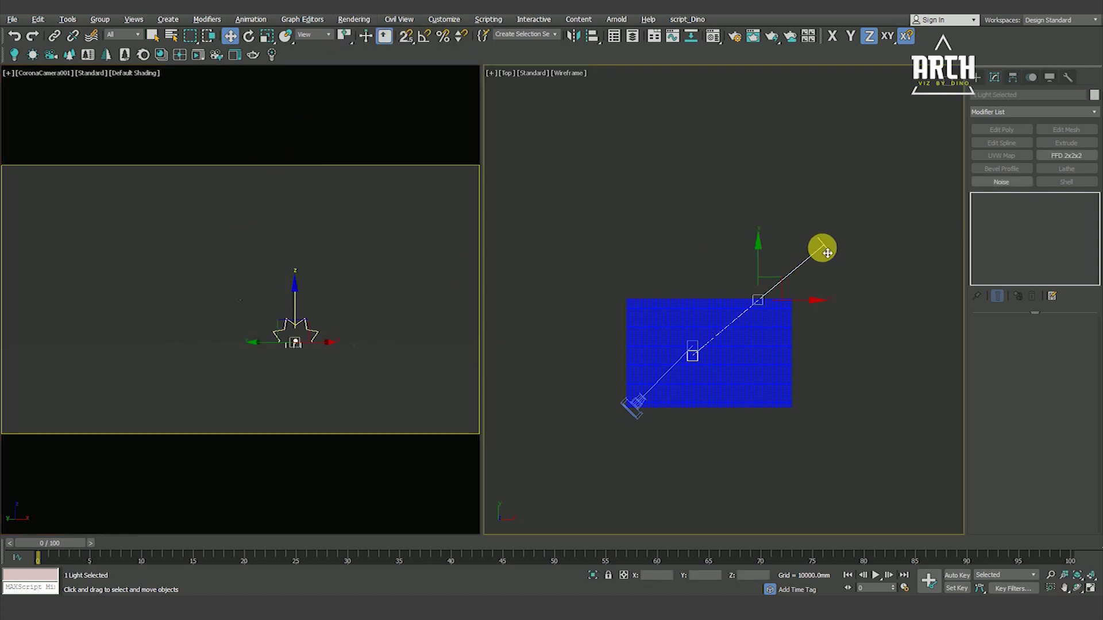
{"action": "left_click", "coordinate": [825, 247]}
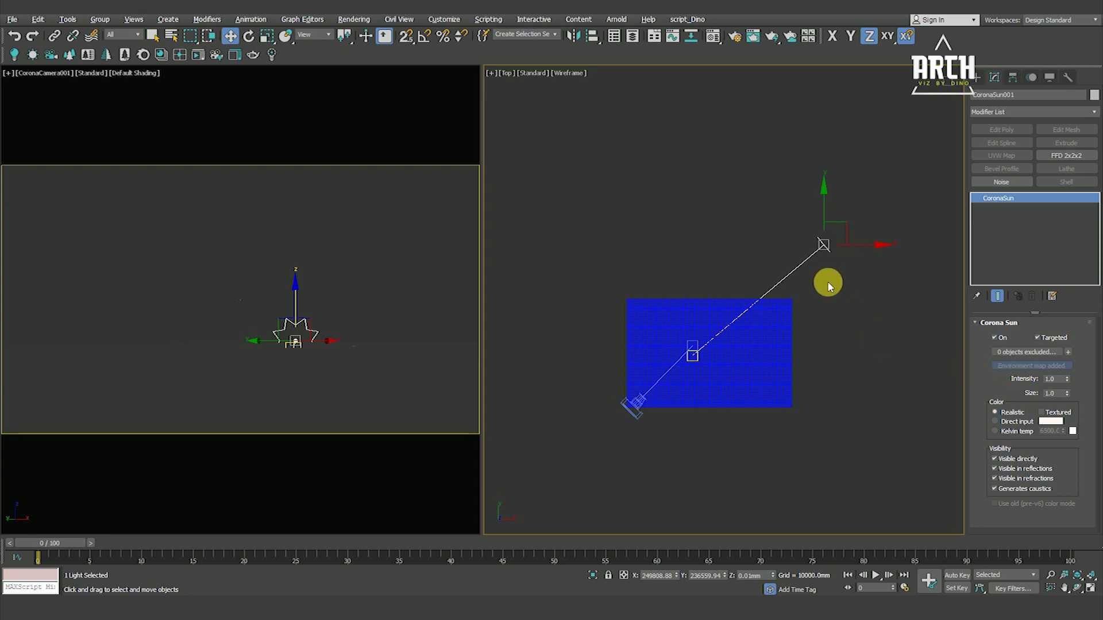
{"action": "left_click", "coordinate": [353, 19]}
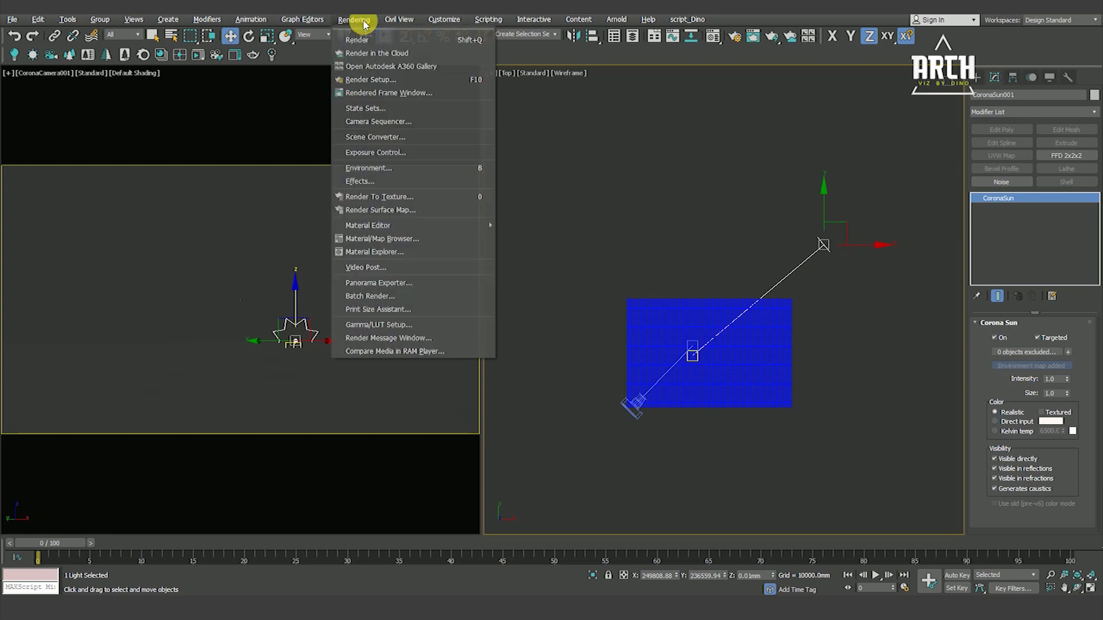
Step: Set Exposure Control to none in the Environment settings
{"action": "left_click", "coordinate": [389, 168]}
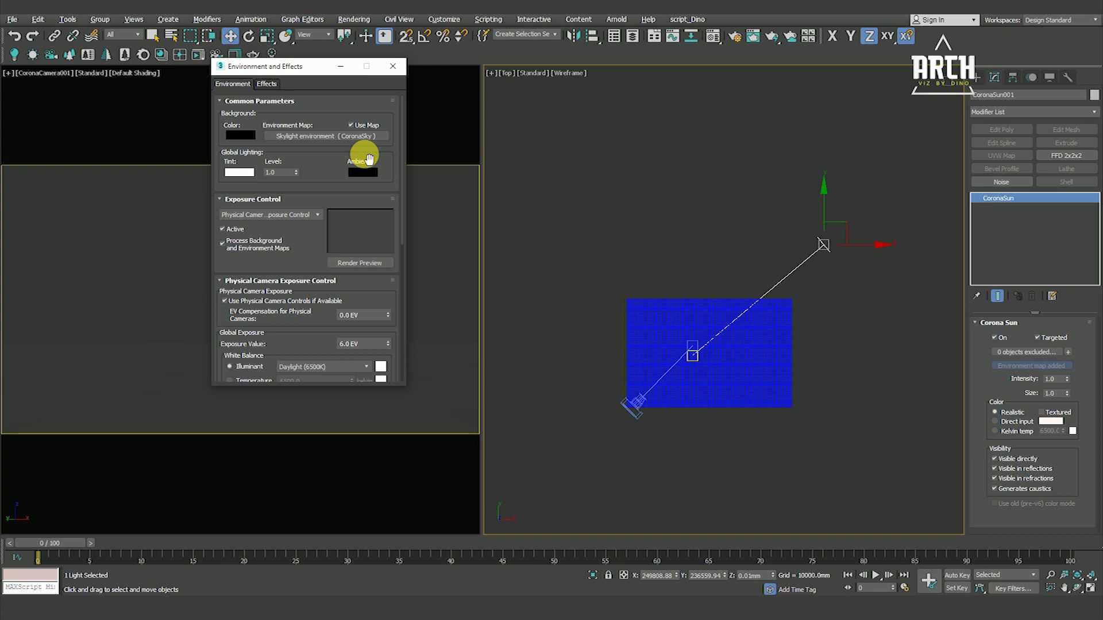
{"action": "left_click", "coordinate": [281, 217]}
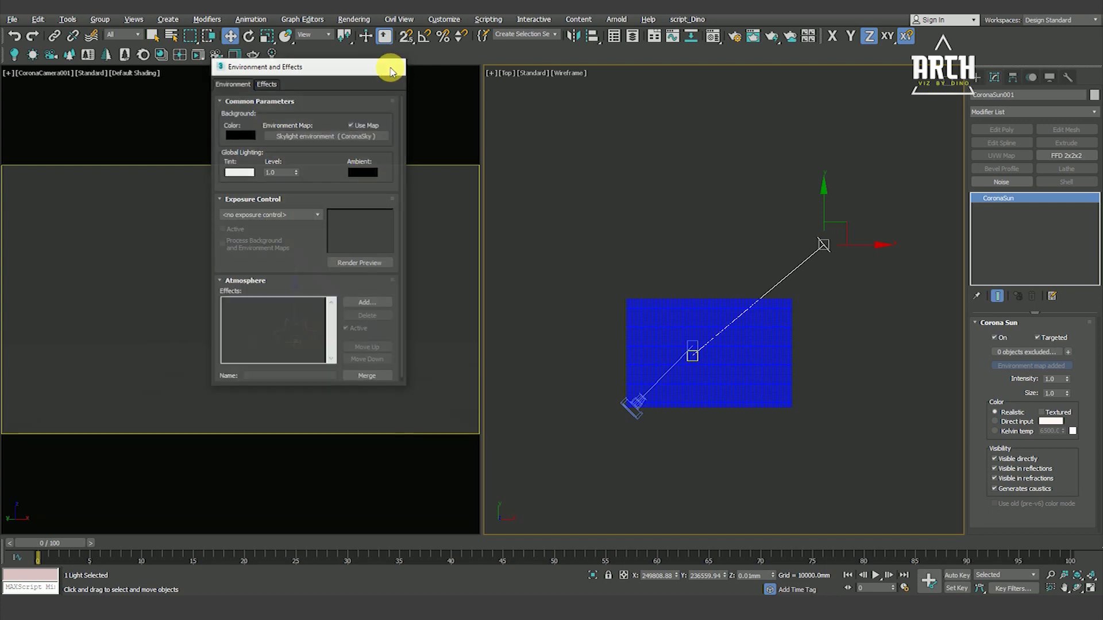
{"action": "left_click", "coordinate": [391, 69]}
{"action": "left_click", "coordinate": [475, 237]}
Step: Show the Corona frame buffer from Render Setup's Scene settings
{"action": "left_click", "coordinate": [354, 19]}
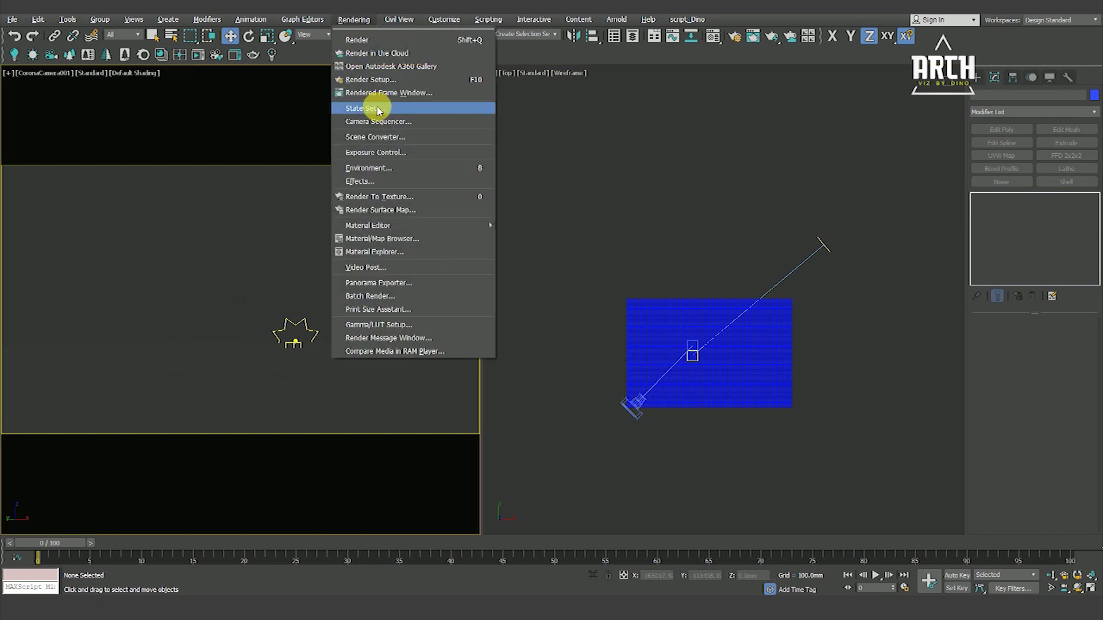
{"action": "left_click", "coordinate": [357, 80]}
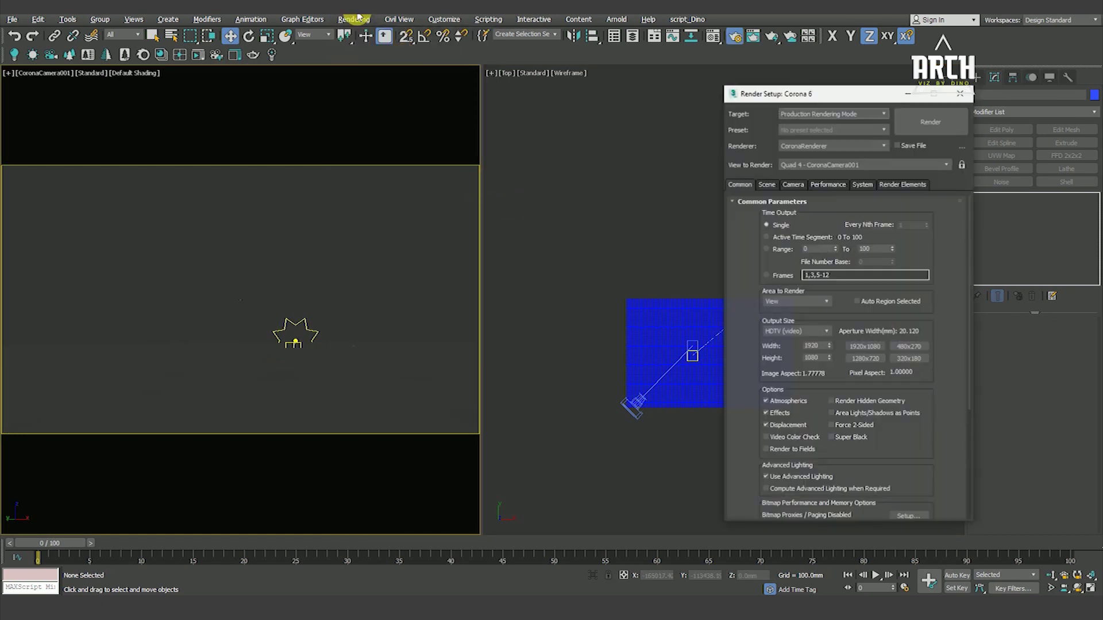
{"action": "left_click", "coordinate": [767, 185]}
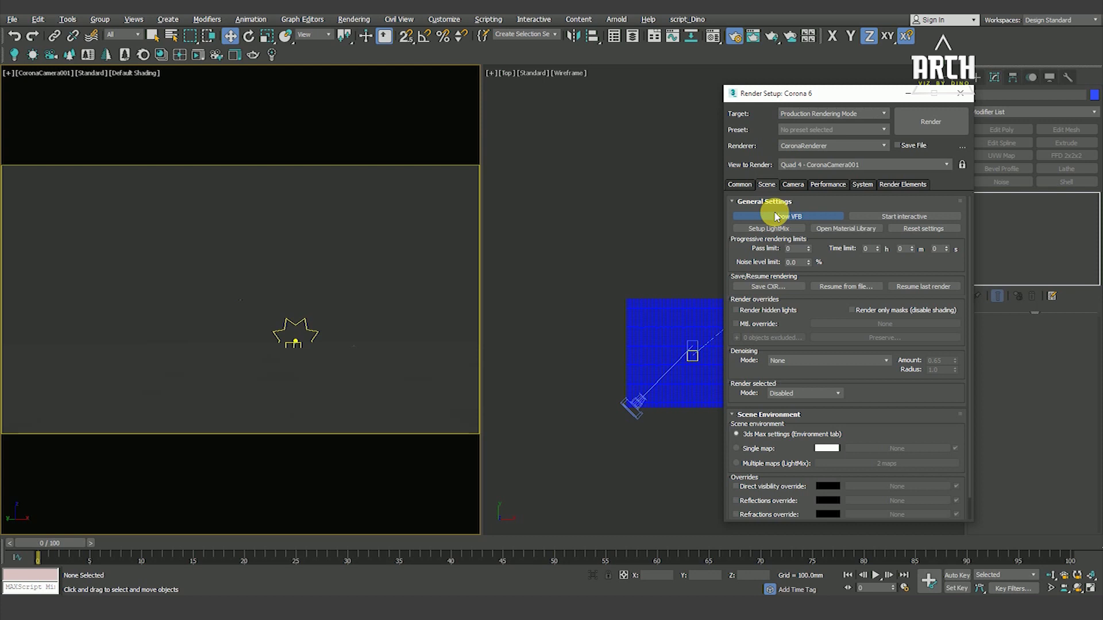
{"action": "left_click", "coordinate": [764, 217]}
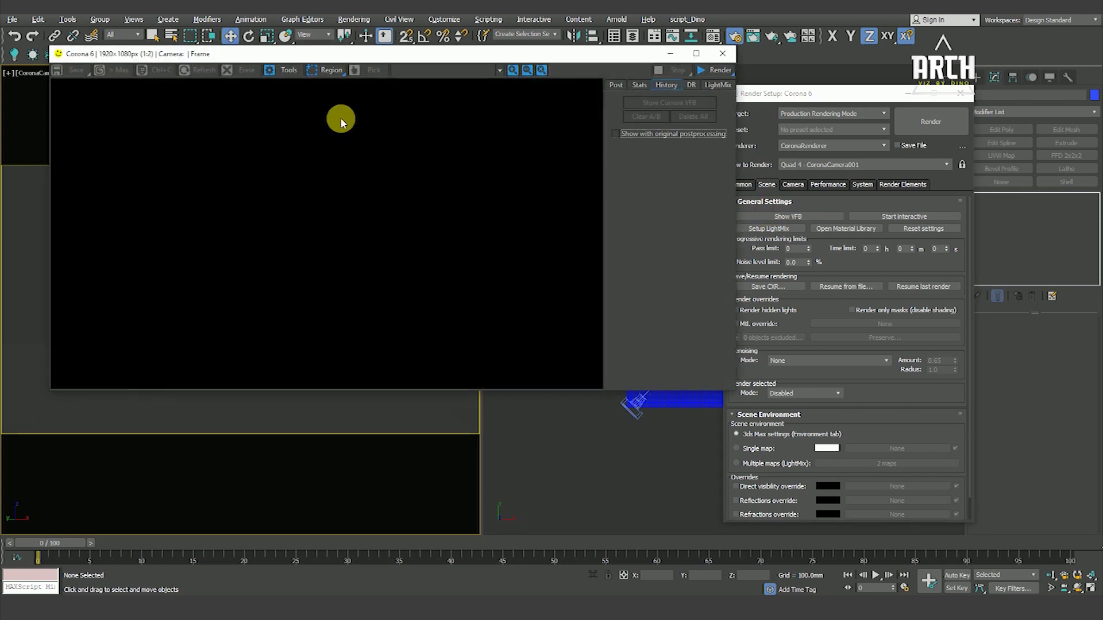
Step: Arrange the frame buffer window and start an interactive render locked to the camera view
{"action": "left_click_drag", "start_coordinate": [371, 54], "coordinate": [292, 92]}
{"action": "left_click", "coordinate": [537, 125]}
{"action": "left_click_drag", "start_coordinate": [443, 95], "coordinate": [477, 92]}
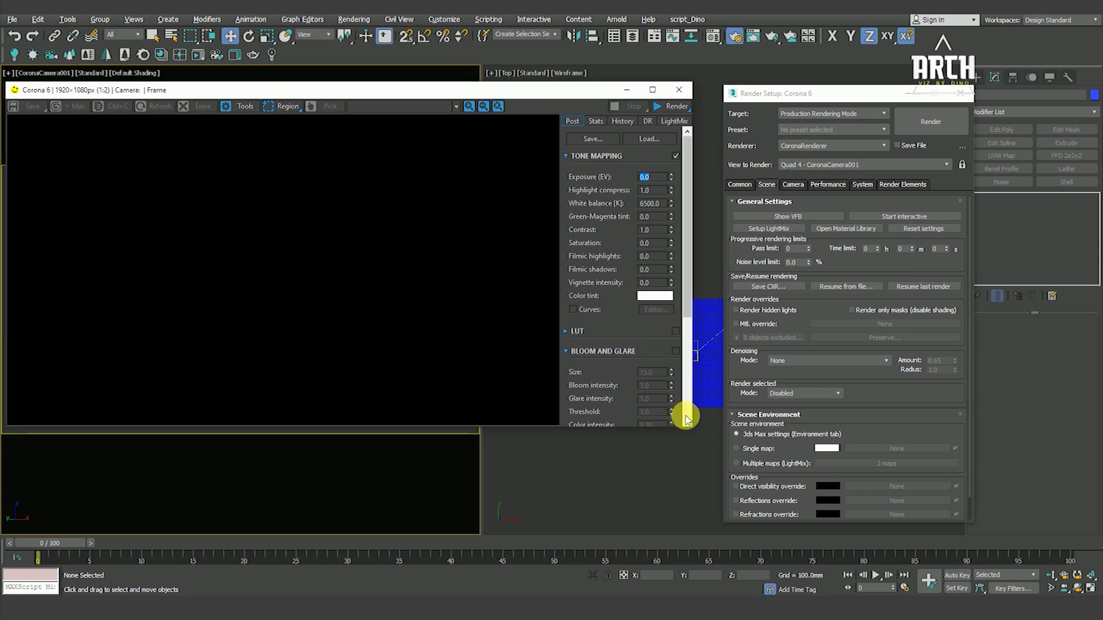
{"action": "left_click_drag", "start_coordinate": [687, 421], "coordinate": [592, 551]}
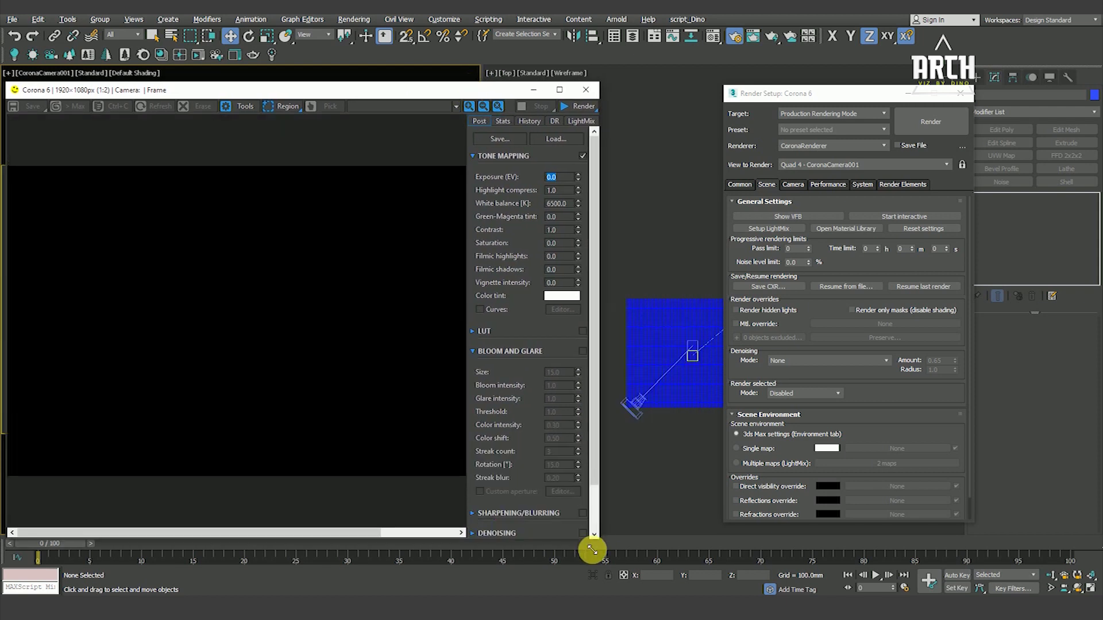
{"action": "left_click", "coordinate": [582, 107]}
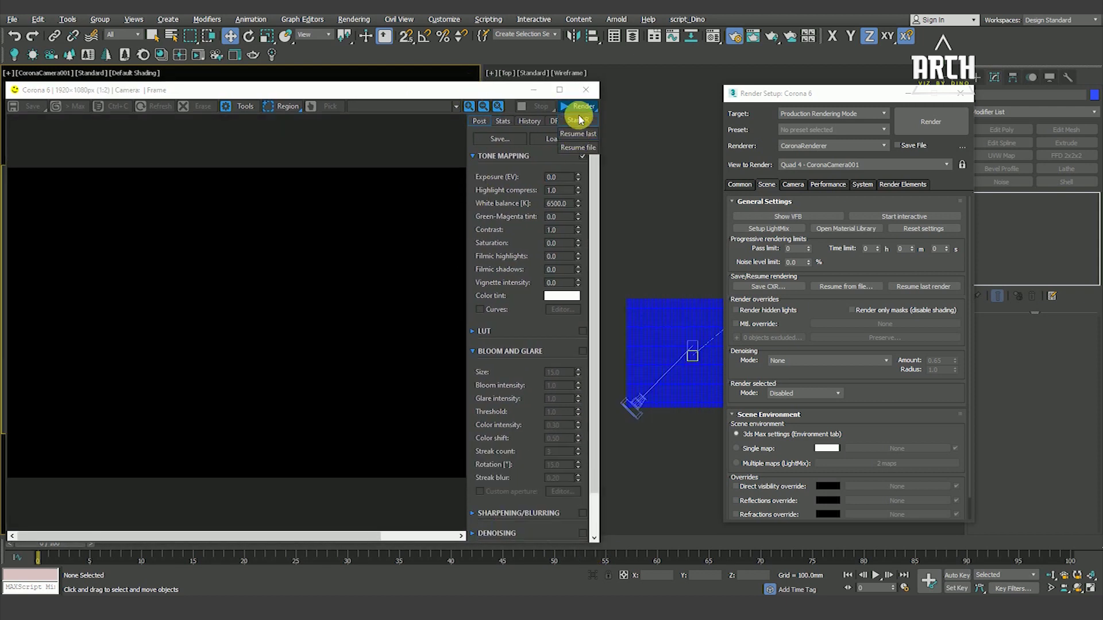
{"action": "left_click", "coordinate": [579, 124]}
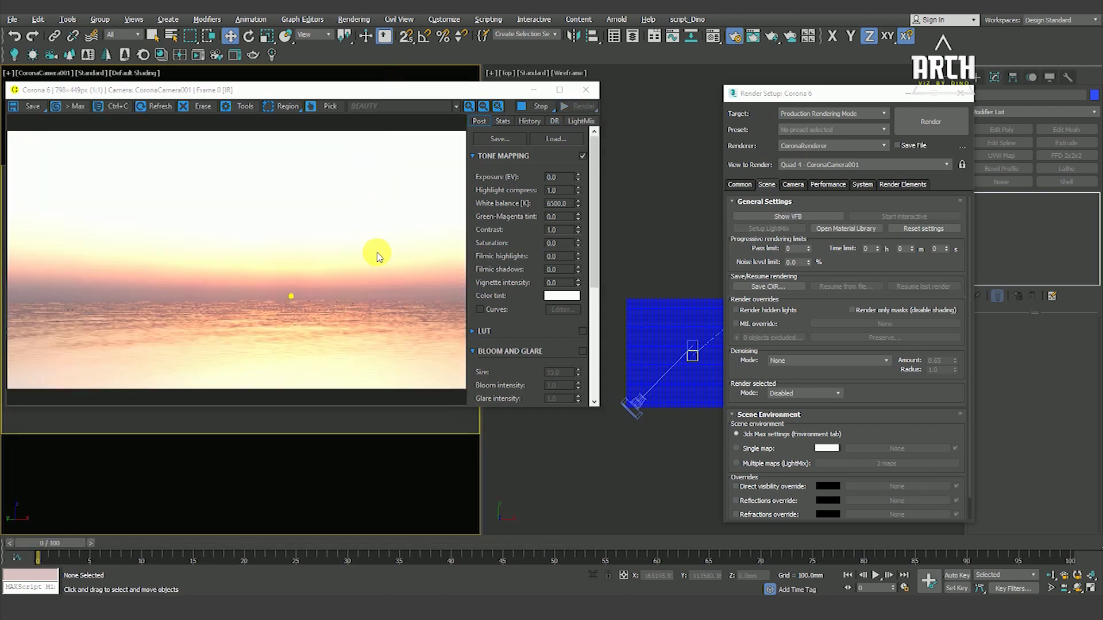
{"action": "left_click", "coordinate": [963, 164]}
{"action": "scroll", "coordinate": [281, 296], "scroll_direction": "up", "scroll_amount": 2}
{"action": "scroll", "coordinate": [282, 296], "scroll_direction": "down", "scroll_amount": 2}
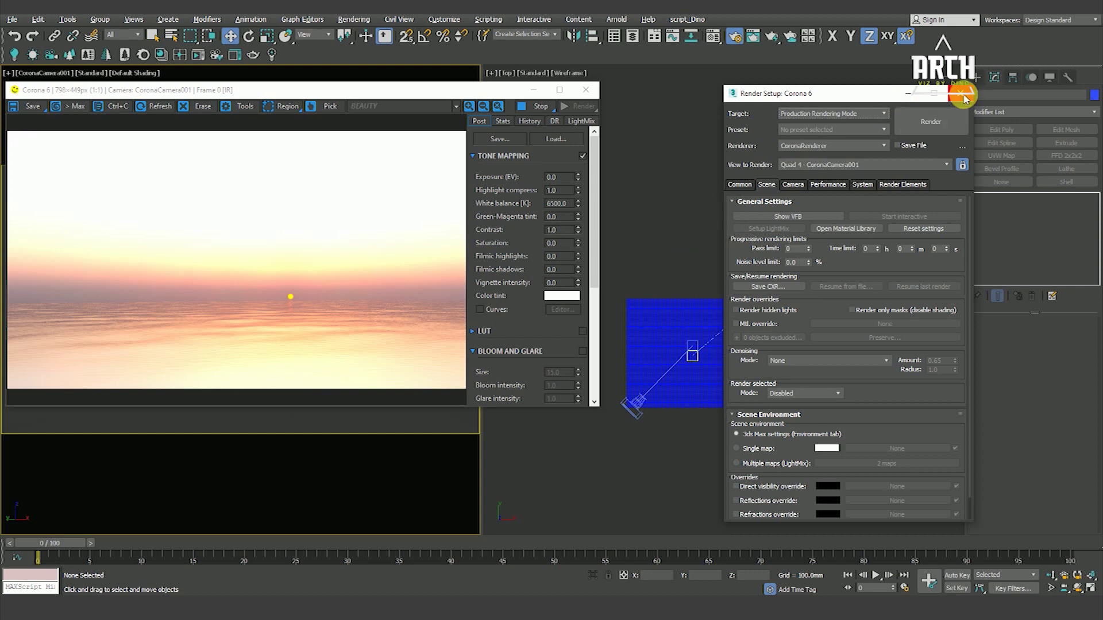
Step: Set highlight compression to 100, exposure to about -2.9 EV and contrast to 4
{"action": "left_click", "coordinate": [696, 140]}
{"action": "left_click_drag", "start_coordinate": [426, 90], "coordinate": [415, 122]}
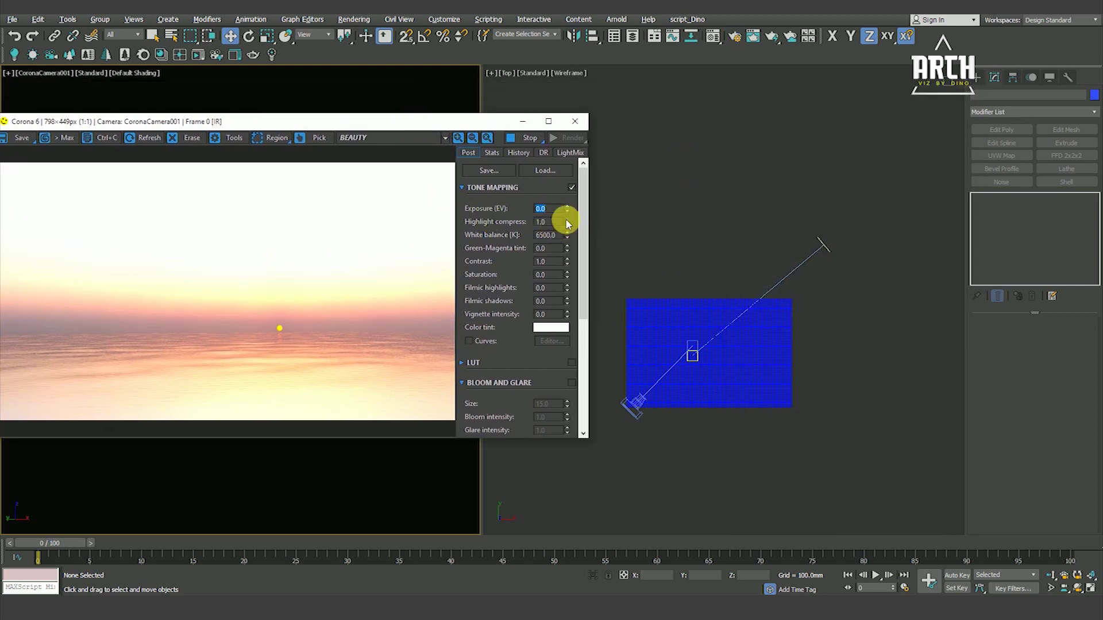
{"action": "left_click_drag", "start_coordinate": [567, 223], "coordinate": [563, 45]}
{"action": "left_click_drag", "start_coordinate": [562, 572], "coordinate": [554, 231]}
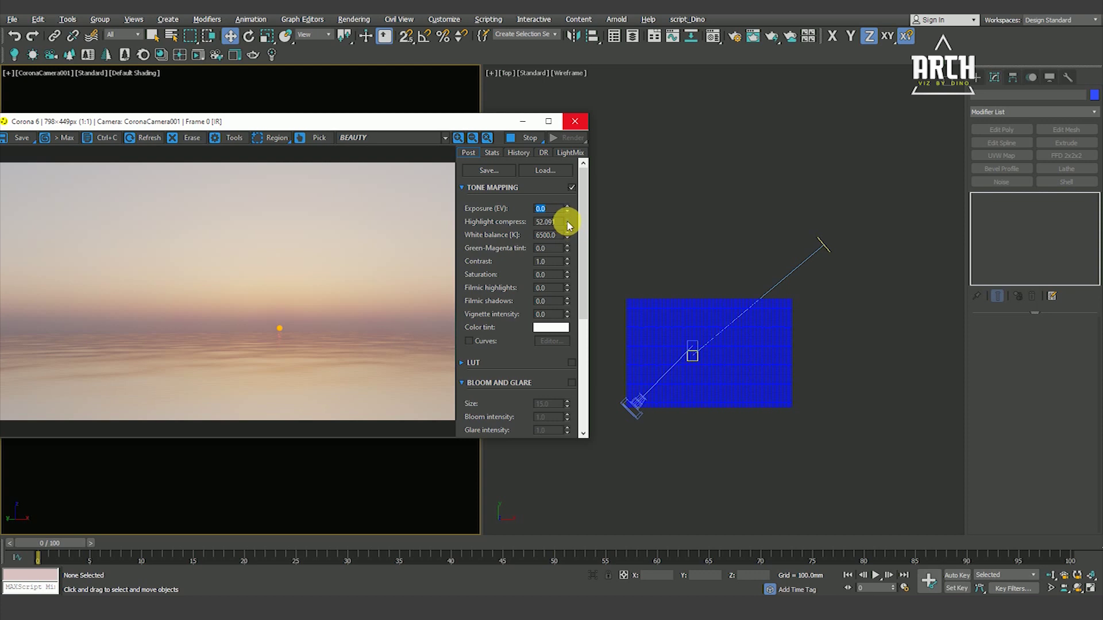
{"action": "left_click_drag", "start_coordinate": [566, 216], "coordinate": [556, 503]}
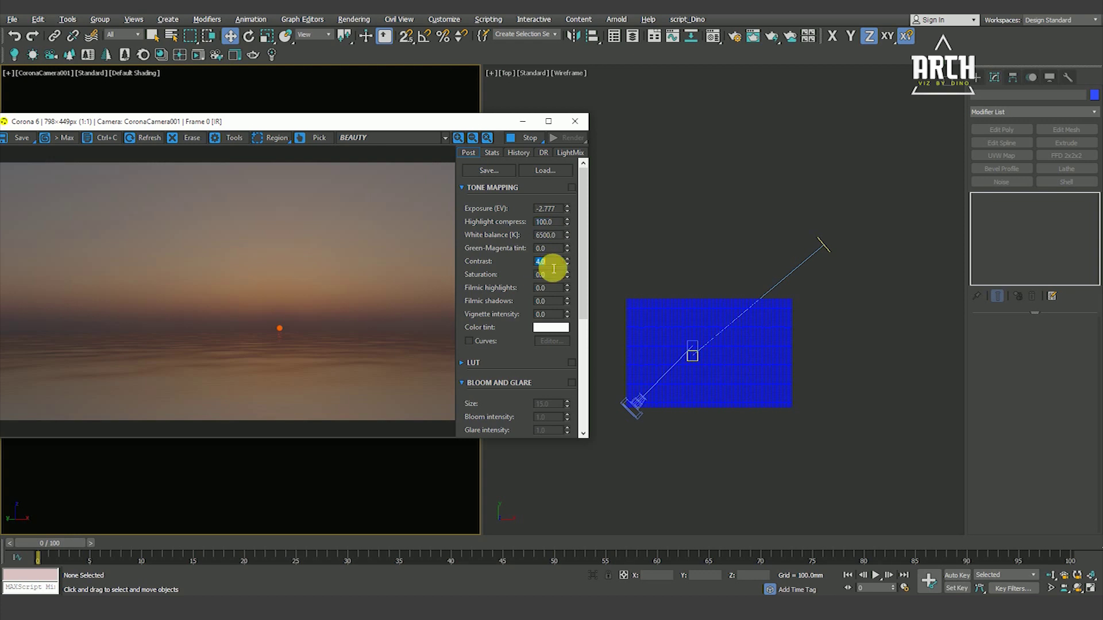
{"action": "key", "text": "Return"}
{"action": "mouse_move", "coordinate": [570, 211]}
{"action": "left_mouse_down"}
{"action": "mouse_move", "coordinate": [569, 177]}
{"action": "mouse_move", "coordinate": [570, 218]}
{"action": "left_mouse_up"}
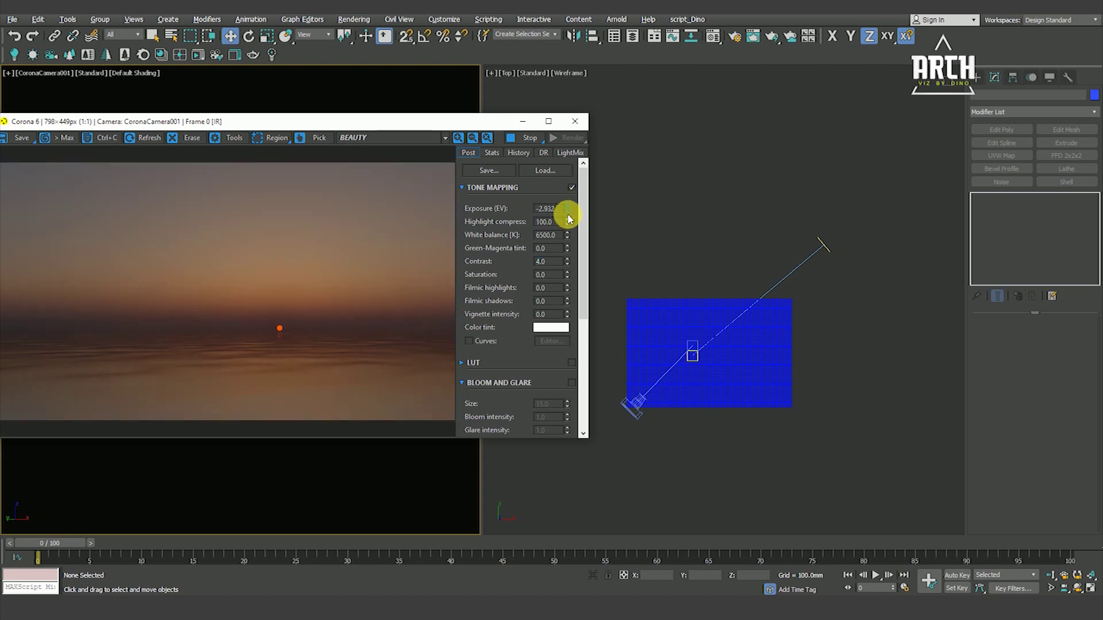
Step: Select the Corona Sun and raise it slightly in the Front view
{"action": "left_click", "coordinate": [826, 247]}
{"action": "key", "text": "f"}
{"action": "scroll", "coordinate": [839, 291], "scroll_direction": "down", "scroll_amount": 3}
{"action": "left_click_drag", "start_coordinate": [882, 268], "coordinate": [882, 262]}
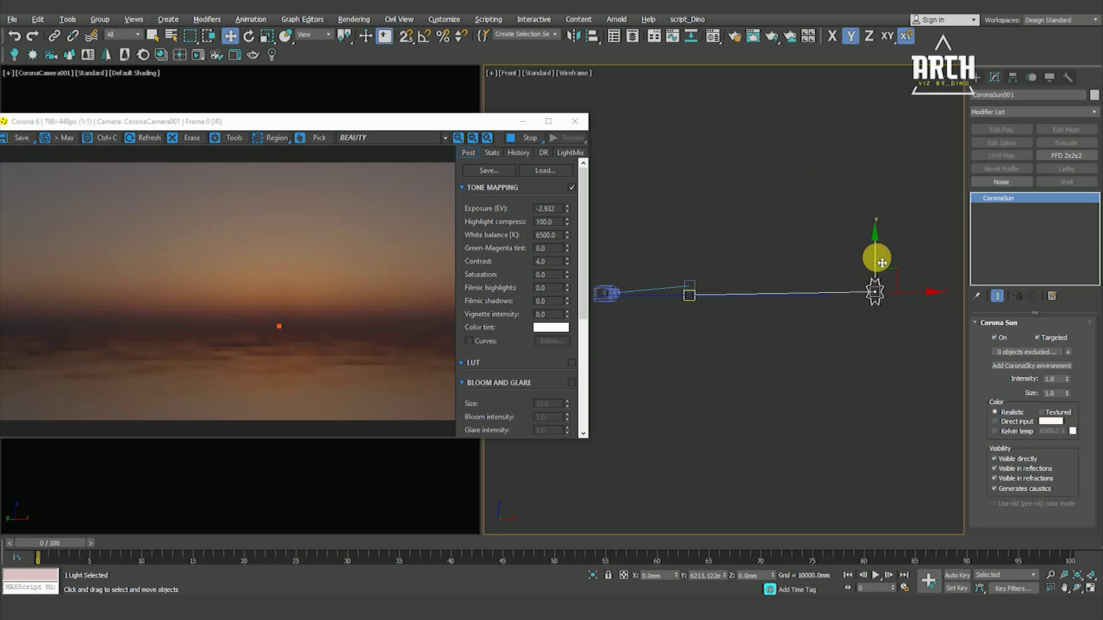
Step: Set the Corona Sun size to 10 and its intensity to 0.1
{"action": "left_click", "coordinate": [302, 322]}
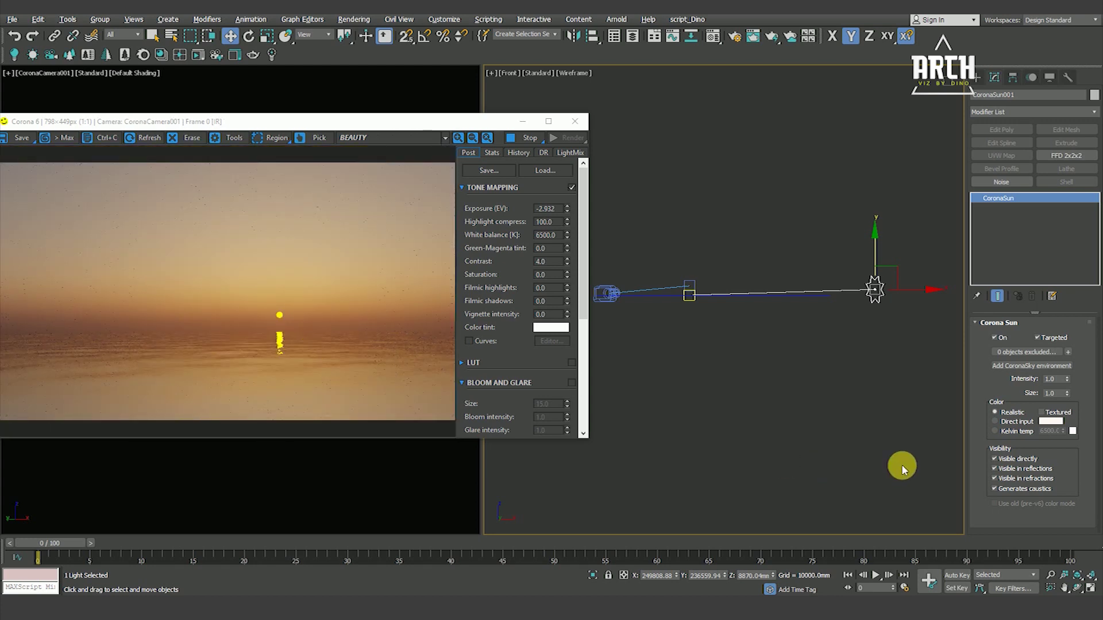
{"action": "type", "text": "10"}
{"action": "key", "text": "Return"}
{"action": "left_click", "coordinate": [279, 337]}
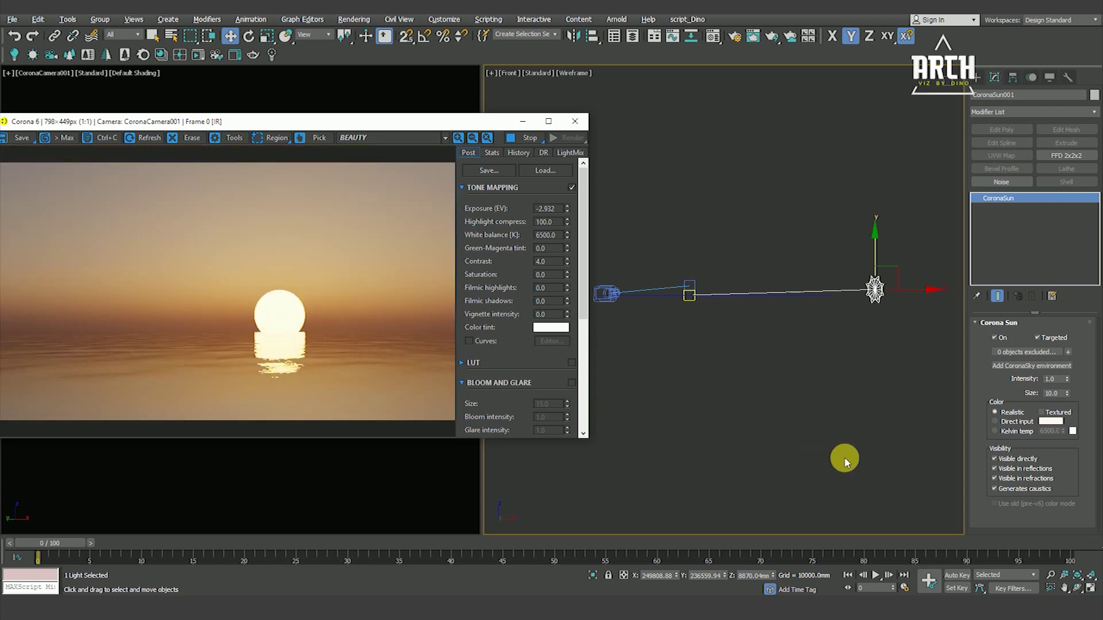
{"action": "left_click", "coordinate": [1060, 381]}
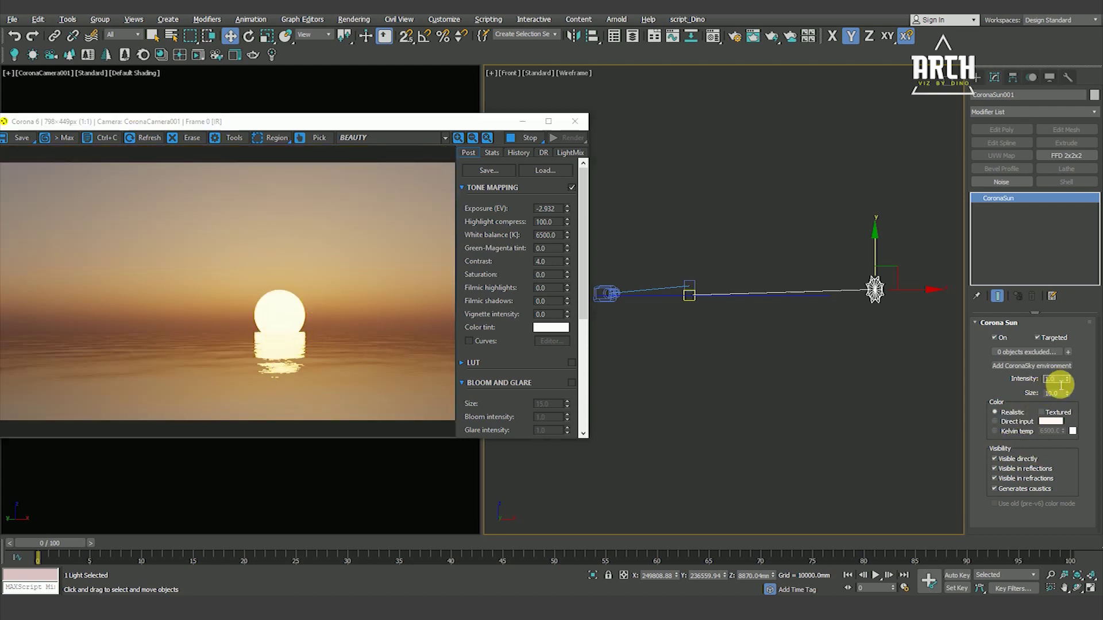
{"action": "type", "text": "0.5"}
{"action": "left_click", "coordinate": [1059, 382]}
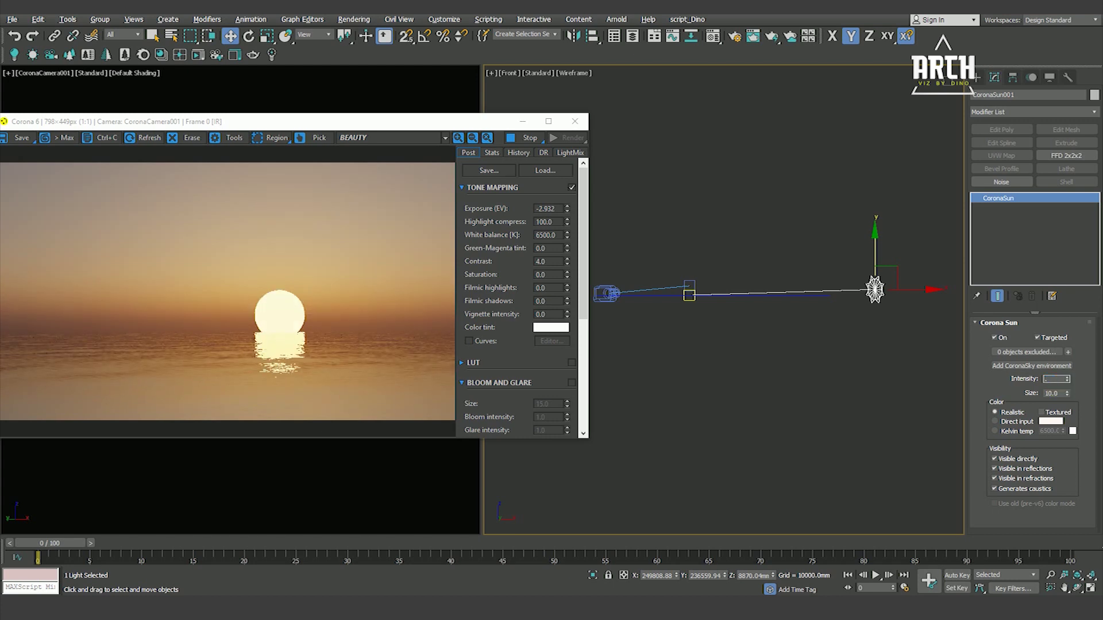
{"action": "type", "text": "0.1"}
{"action": "key", "text": "Return"}
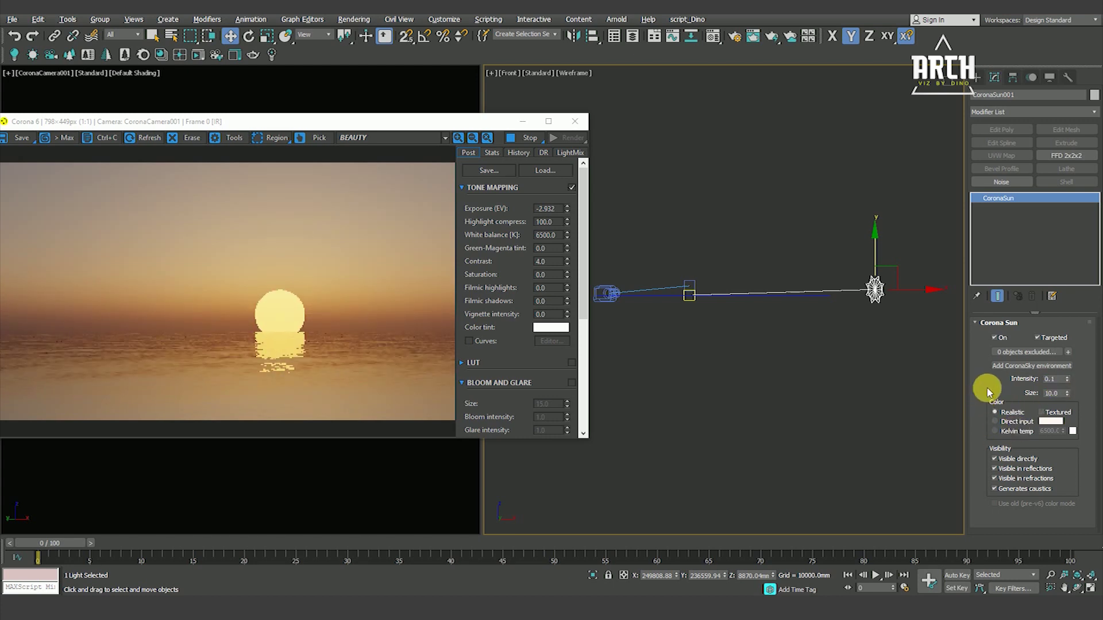
Step: Lower the sun toward the horizon and shift the render window slightly right
{"action": "scroll", "coordinate": [850, 310], "scroll_direction": "up", "scroll_amount": 2}
{"action": "scroll", "coordinate": [880, 294], "scroll_direction": "up", "scroll_amount": 2}
{"action": "left_click_drag", "start_coordinate": [880, 294], "coordinate": [877, 297]}
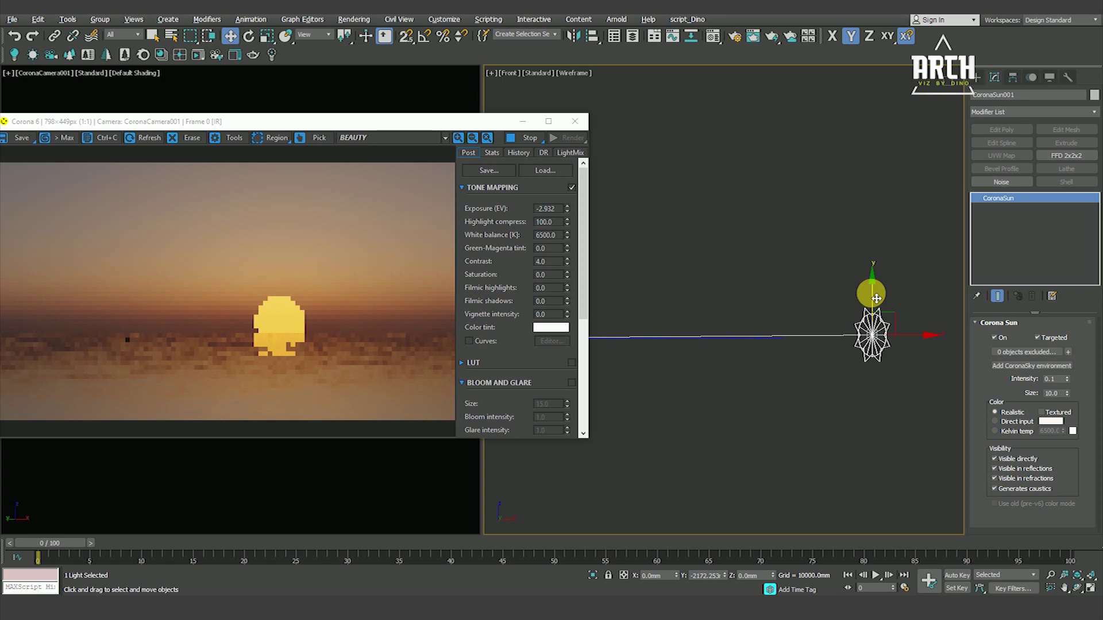
{"action": "scroll", "coordinate": [298, 298], "scroll_direction": "up", "scroll_amount": 2}
{"action": "scroll", "coordinate": [333, 293], "scroll_direction": "down", "scroll_amount": 2}
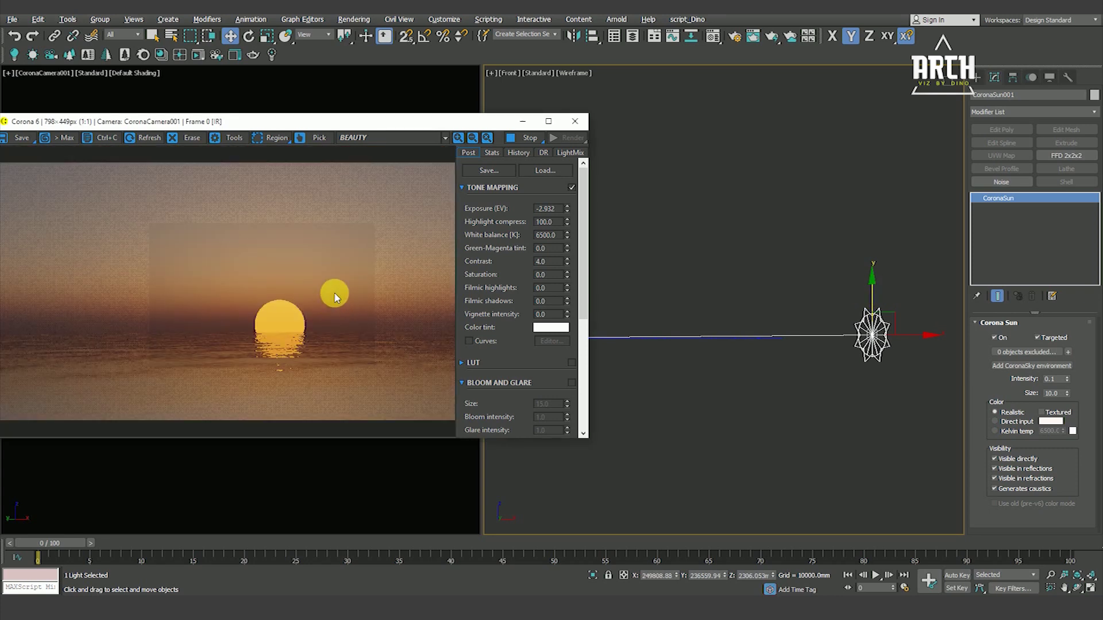
{"action": "left_click_drag", "start_coordinate": [296, 120], "coordinate": [321, 124]}
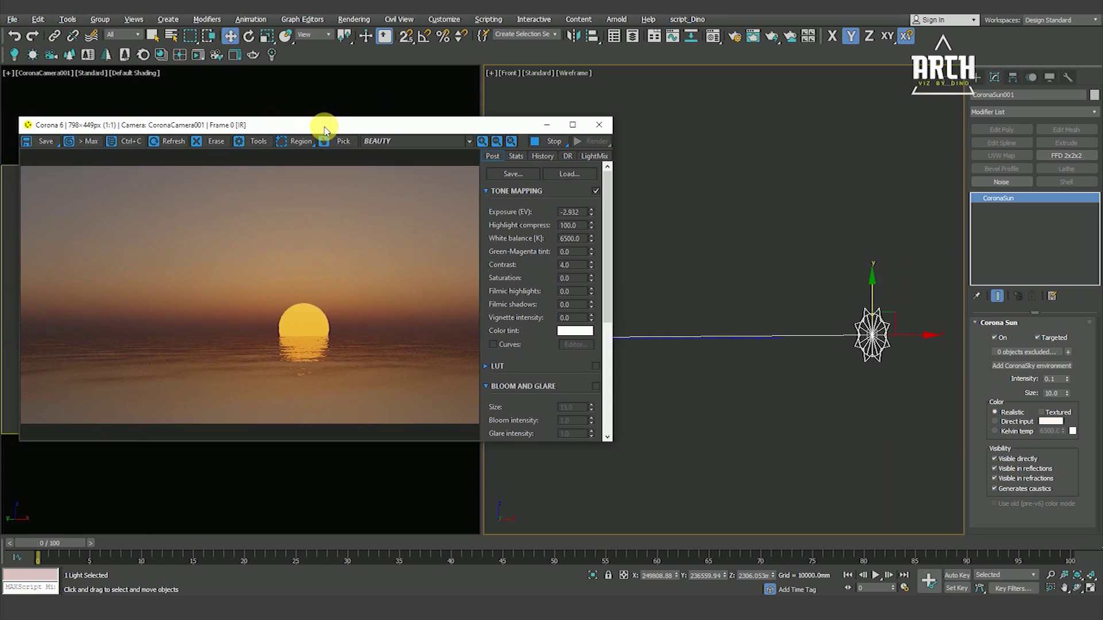
Step: Reduce the sun size to 5 and open the Material Editor
{"action": "double_click", "coordinate": [1059, 394]}
{"action": "type", "text": "5"}
{"action": "key", "text": "Return"}
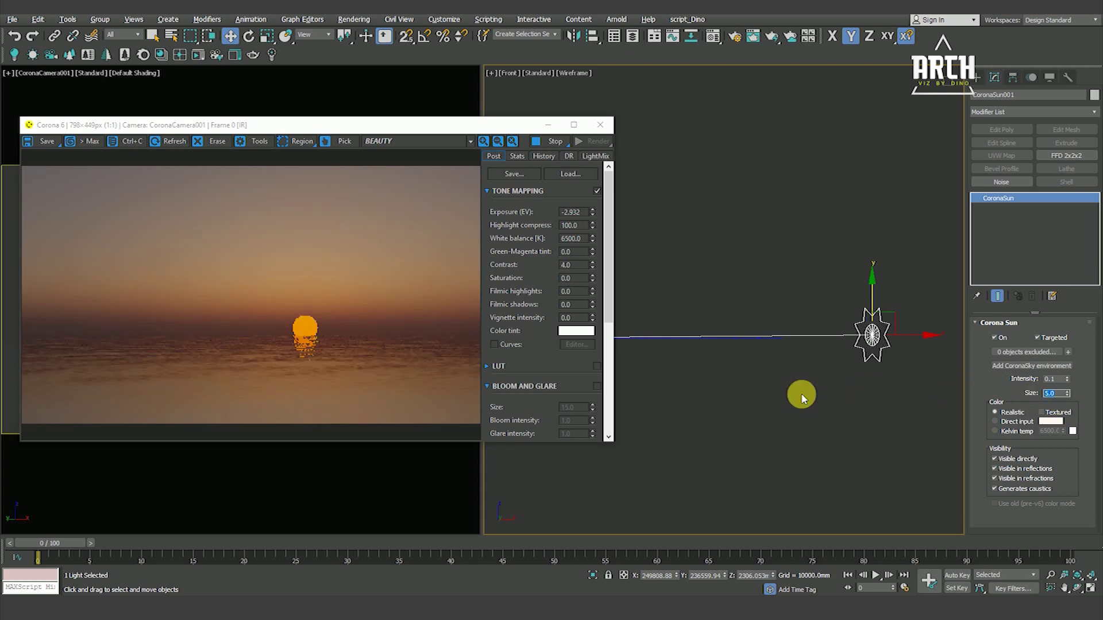
{"action": "scroll", "coordinate": [310, 334], "scroll_direction": "up", "scroll_amount": 3}
{"action": "scroll", "coordinate": [313, 316], "scroll_direction": "down", "scroll_amount": 2}
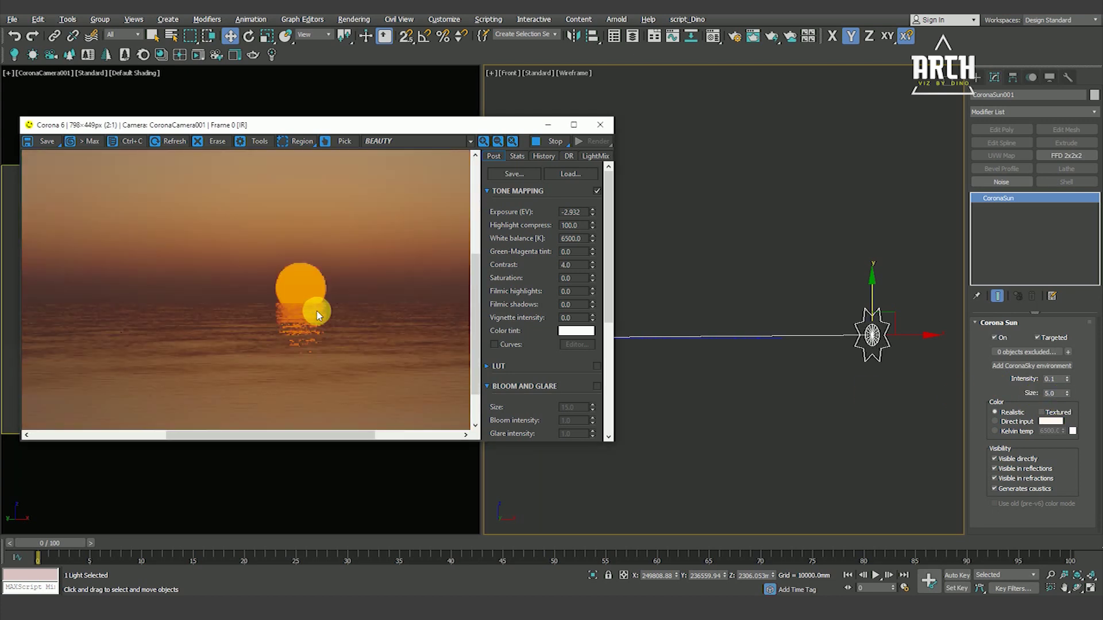
{"action": "scroll", "coordinate": [294, 348], "scroll_direction": "down", "scroll_amount": 1}
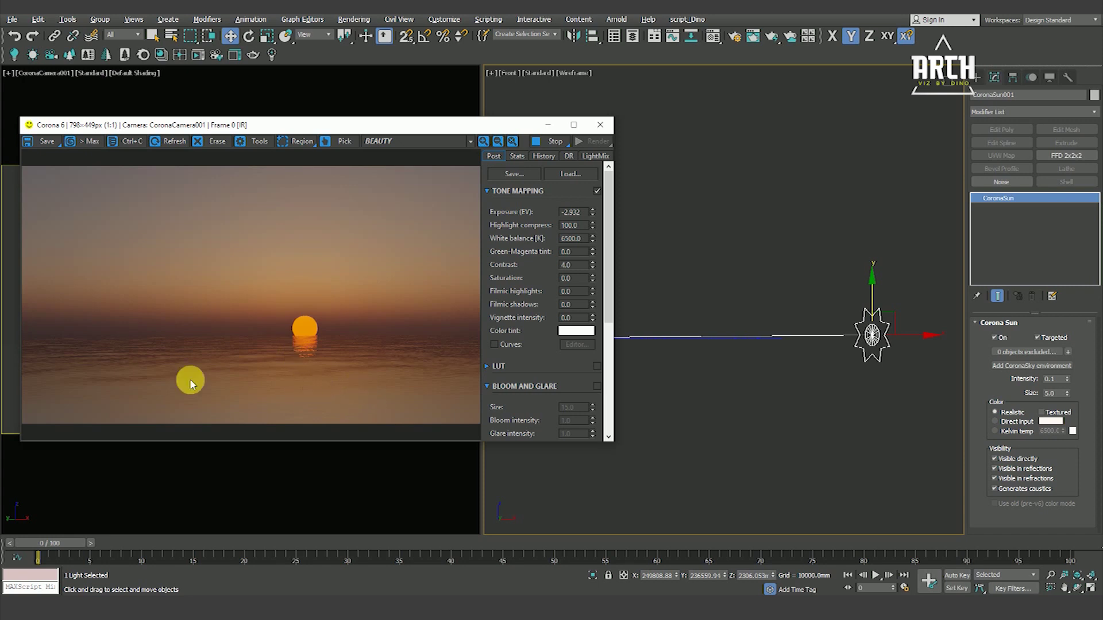
{"action": "scroll", "coordinate": [332, 375], "scroll_direction": "up", "scroll_amount": 2}
{"action": "scroll", "coordinate": [340, 361], "scroll_direction": "down", "scroll_amount": 2}
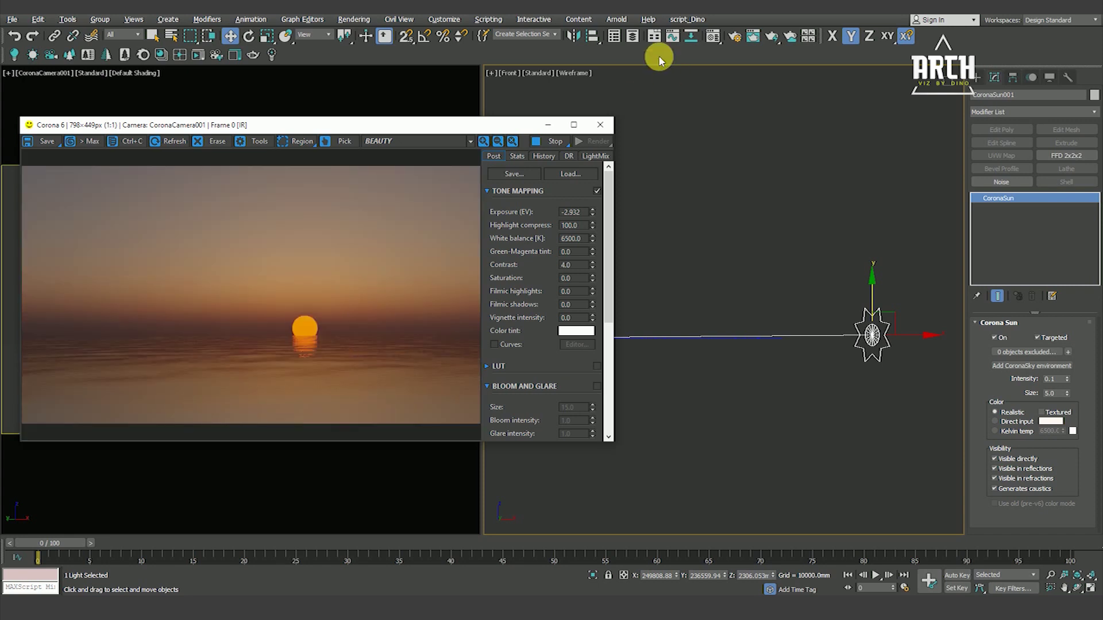
{"action": "left_click", "coordinate": [713, 36]}
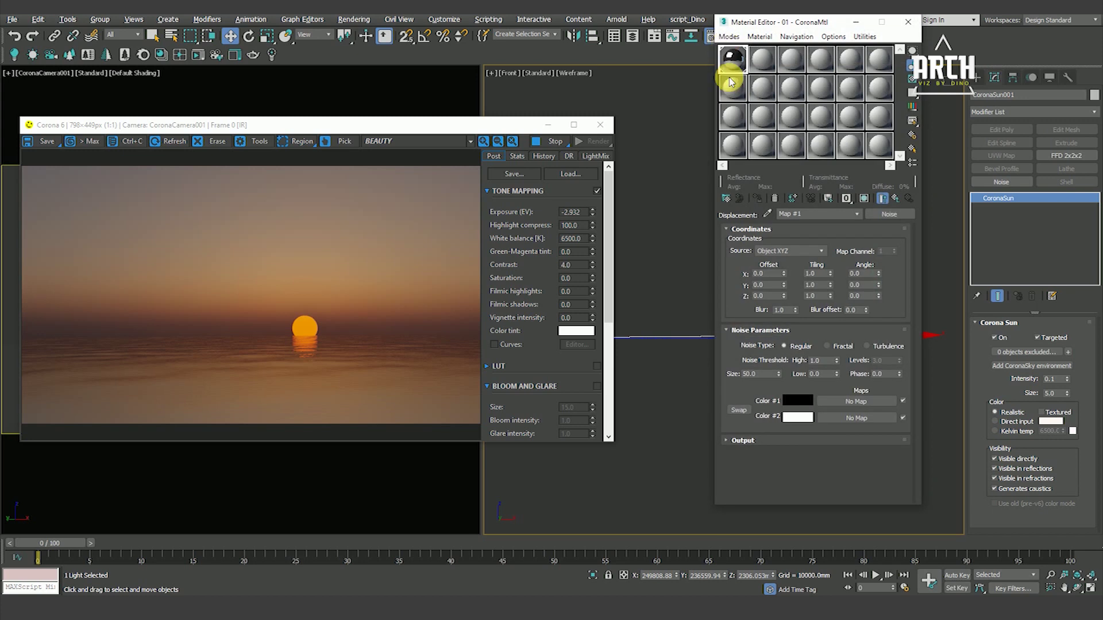
Step: Set the noise size values to 100 and 200
{"action": "type", "text": "0"}
{"action": "key", "text": "Return"}
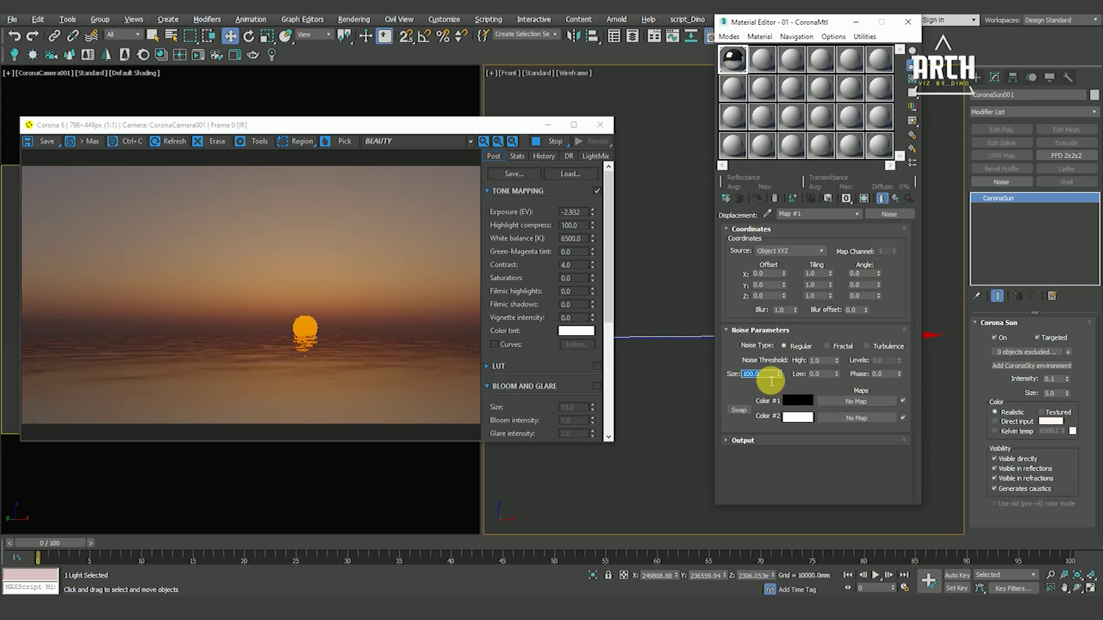
{"action": "type", "text": "0"}
{"action": "key", "text": "Return"}
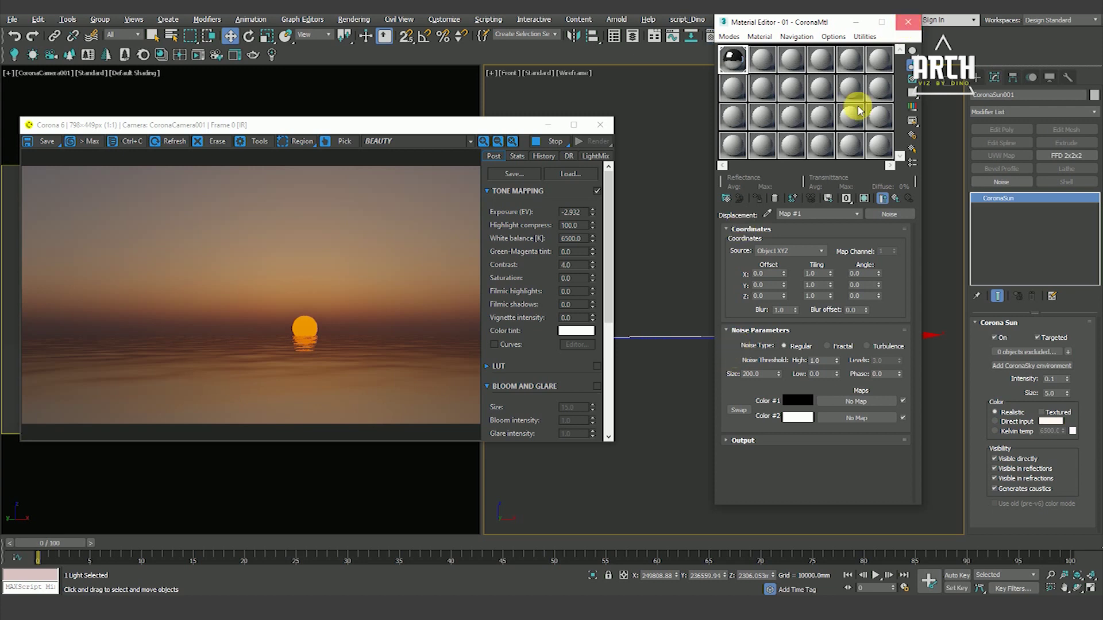
{"action": "scroll", "coordinate": [286, 326], "scroll_direction": "up", "scroll_amount": 3}
{"action": "scroll", "coordinate": [303, 332], "scroll_direction": "down", "scroll_amount": 3}
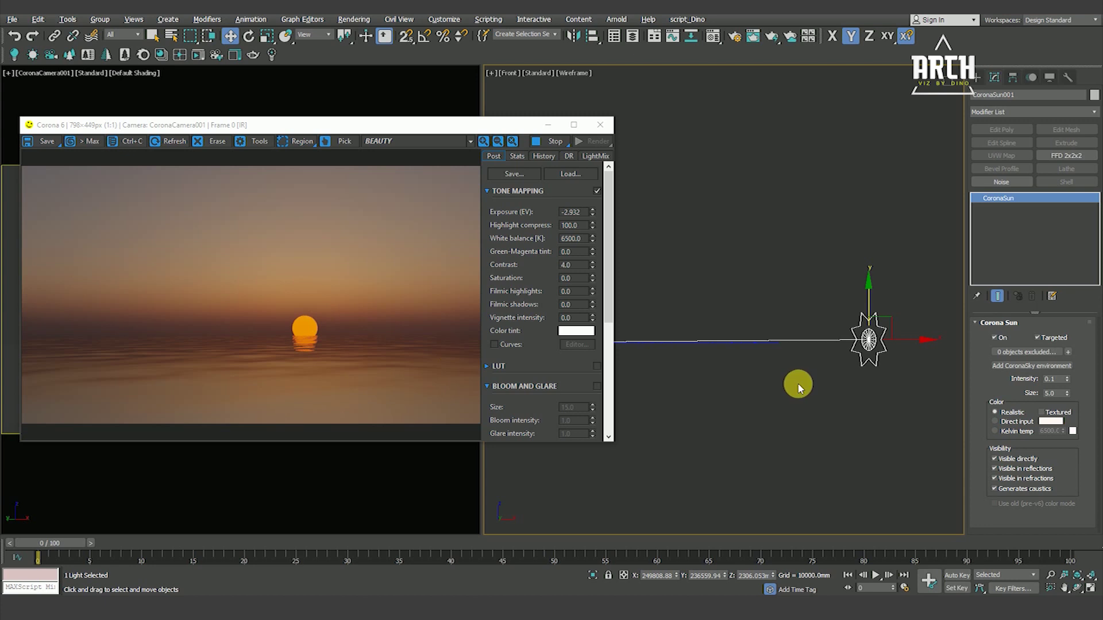
{"action": "scroll", "coordinate": [830, 377], "scroll_direction": "down", "scroll_amount": 2}
{"action": "scroll", "coordinate": [850, 380], "scroll_direction": "down", "scroll_amount": 2}
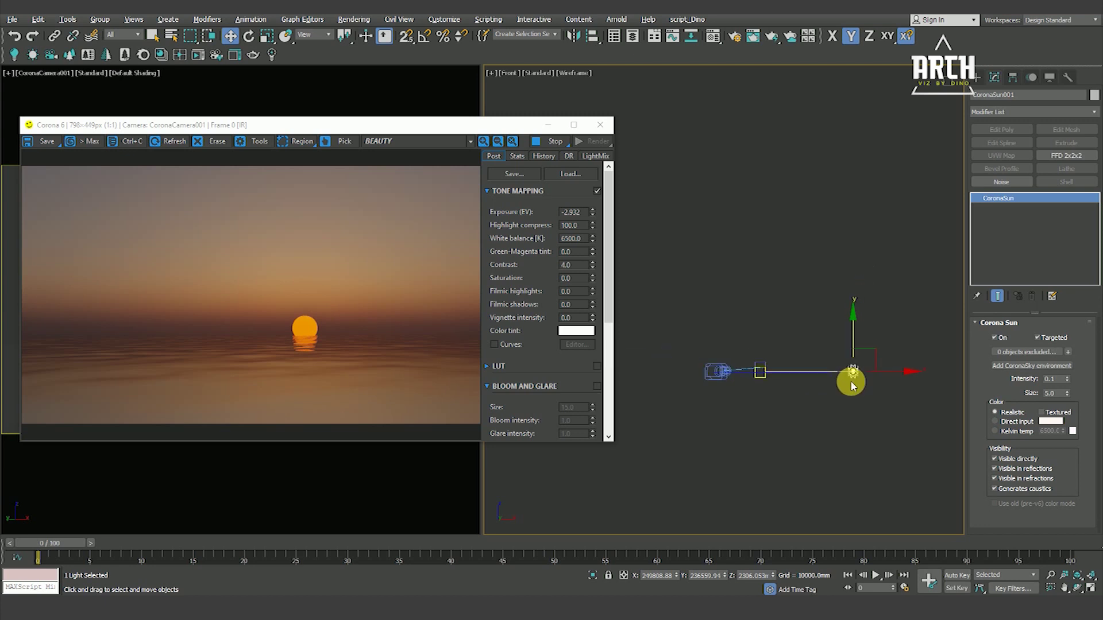
Step: In Top view, enlarge the ocean plane's length and width and bring up its noise settings
{"action": "key", "text": "t"}
{"action": "scroll", "coordinate": [837, 389], "scroll_direction": "down", "scroll_amount": 4}
{"action": "scroll", "coordinate": [827, 385], "scroll_direction": "up", "scroll_amount": 3}
{"action": "left_click", "coordinate": [819, 383]}
{"action": "scroll", "coordinate": [816, 382], "scroll_direction": "down", "scroll_amount": 2}
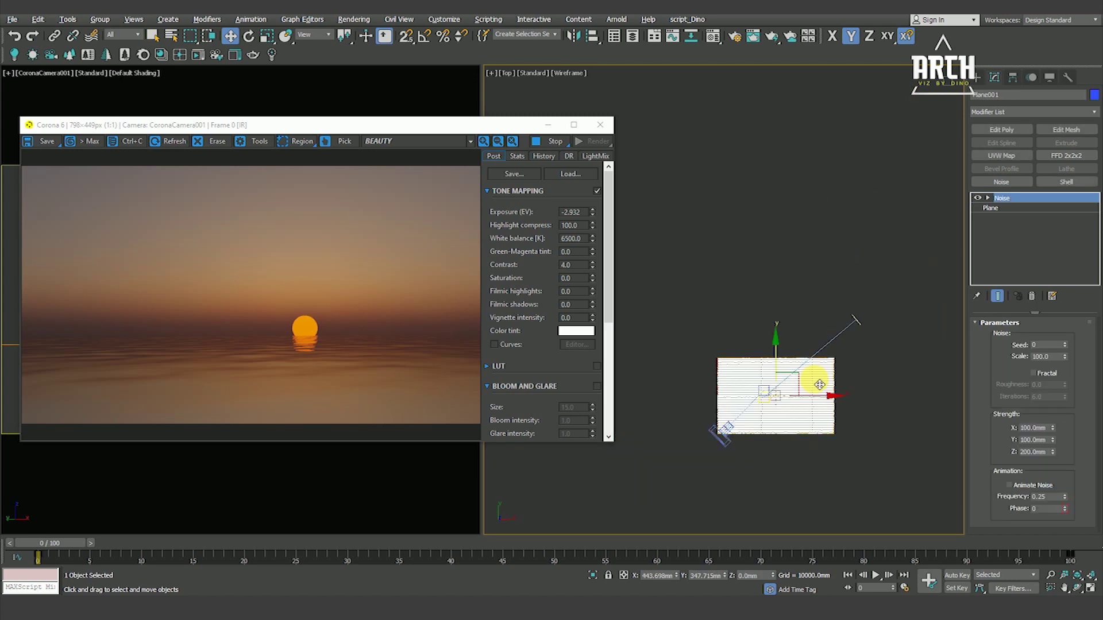
{"action": "left_click", "coordinate": [991, 207]}
{"action": "left_click_drag", "start_coordinate": [1067, 337], "coordinate": [1062, 290]}
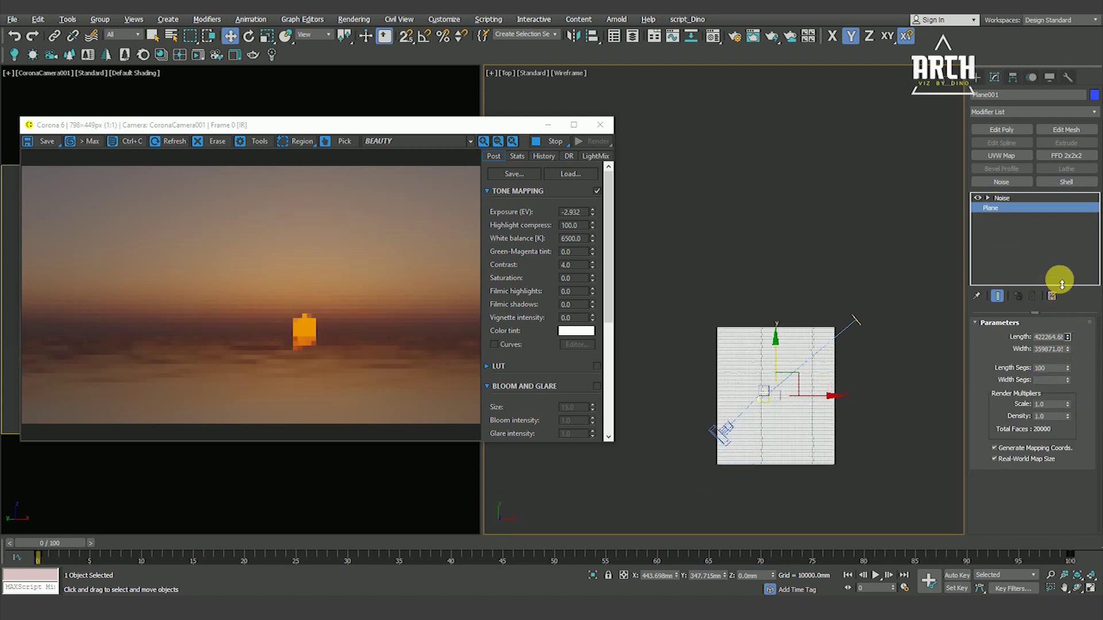
{"action": "left_click_drag", "start_coordinate": [1067, 348], "coordinate": [1063, 283]}
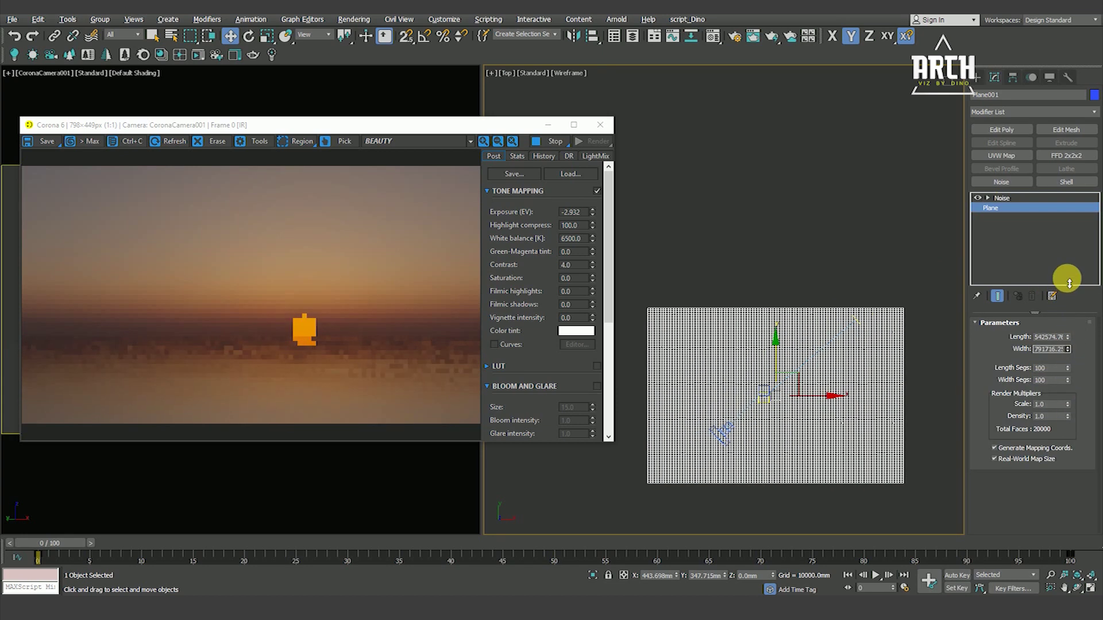
{"action": "left_click_drag", "start_coordinate": [1067, 338], "coordinate": [1064, 301]}
{"action": "left_click_drag", "start_coordinate": [1069, 352], "coordinate": [1067, 320]}
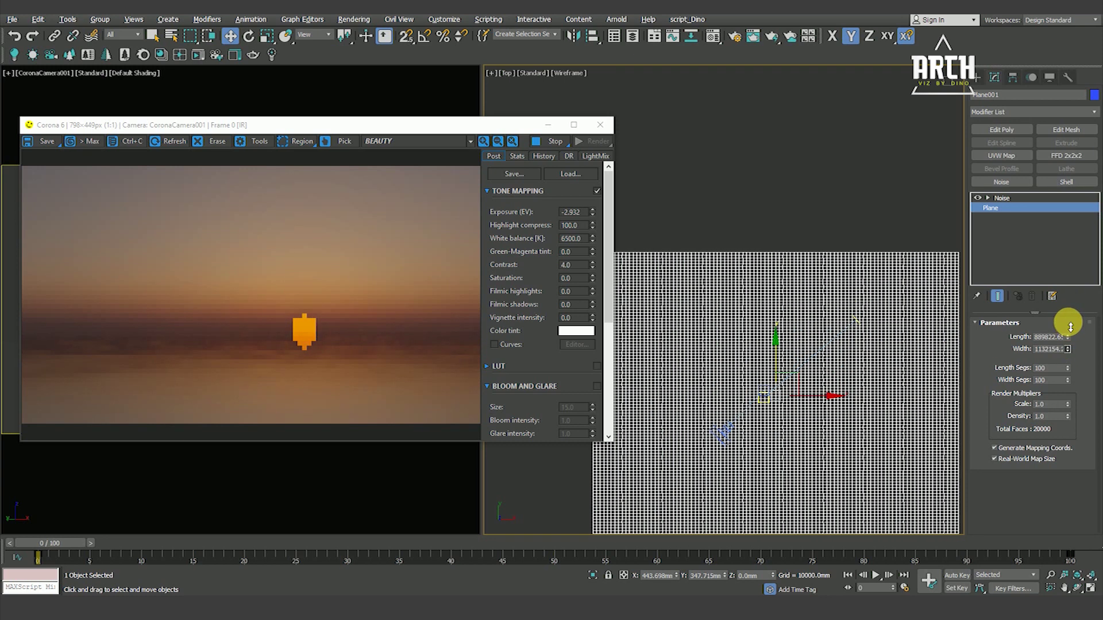
{"action": "left_click", "coordinate": [888, 202]}
{"action": "left_click", "coordinate": [862, 327]}
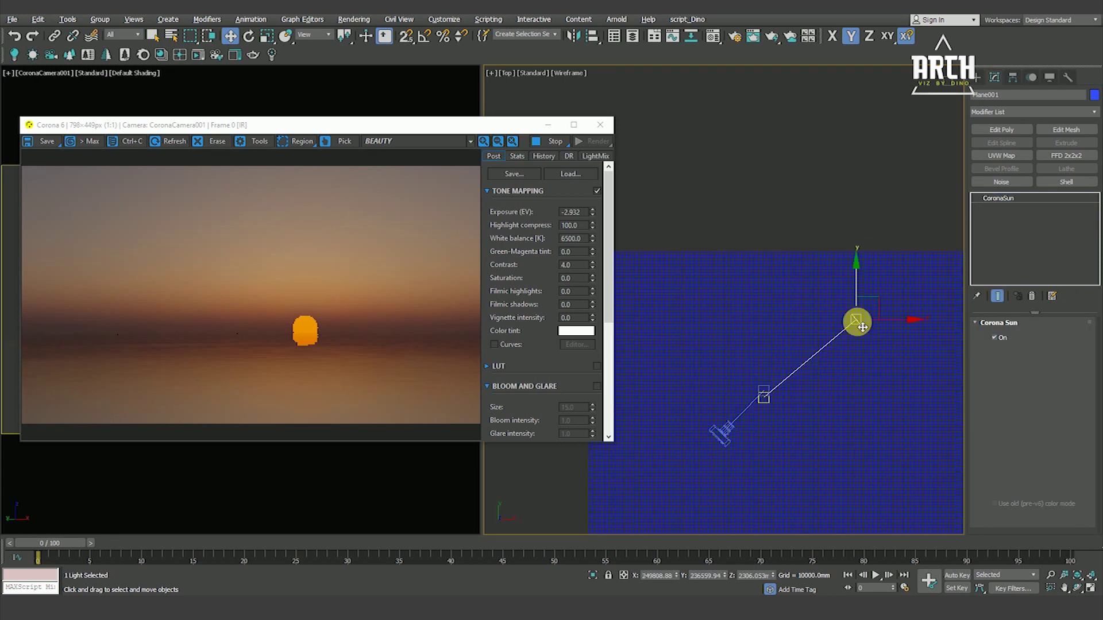
{"action": "scroll", "coordinate": [838, 325], "scroll_direction": "down", "scroll_amount": 5}
{"action": "left_click", "coordinate": [860, 302]}
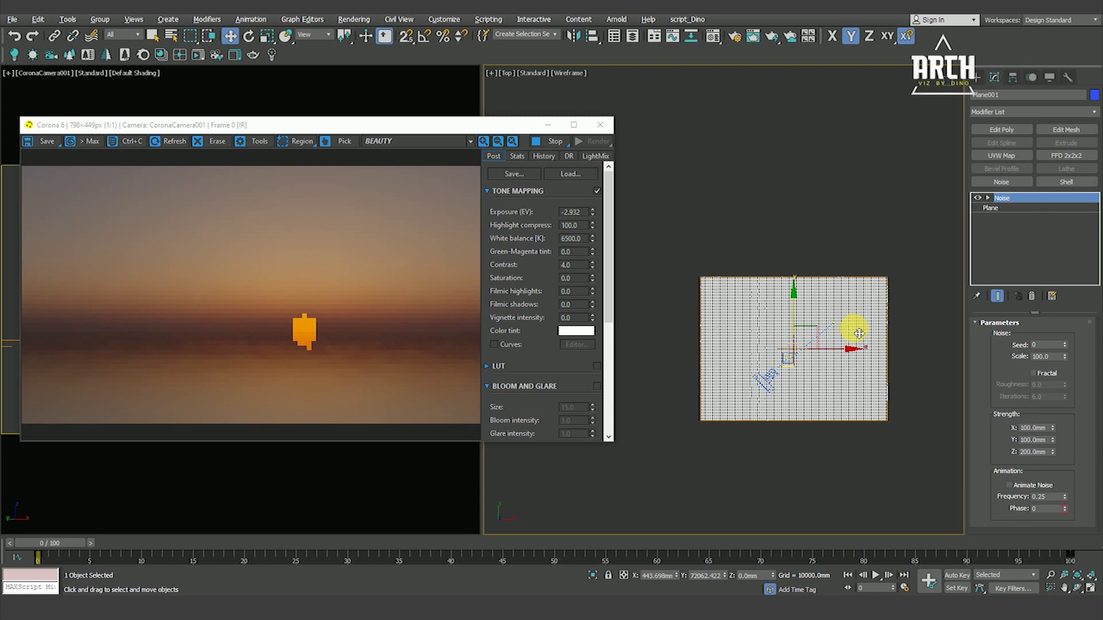
Step: Select the Corona Sun and move it so it shifts right in the render
{"action": "left_click", "coordinate": [825, 482]}
{"action": "scroll", "coordinate": [832, 323], "scroll_direction": "up", "scroll_amount": 5}
{"action": "scroll", "coordinate": [837, 305], "scroll_direction": "up", "scroll_amount": 3}
{"action": "left_click", "coordinate": [838, 306]}
{"action": "scroll", "coordinate": [729, 377], "scroll_direction": "down", "scroll_amount": 3}
{"action": "scroll", "coordinate": [760, 367], "scroll_direction": "down", "scroll_amount": 2}
{"action": "left_click_drag", "start_coordinate": [785, 355], "coordinate": [805, 340]}
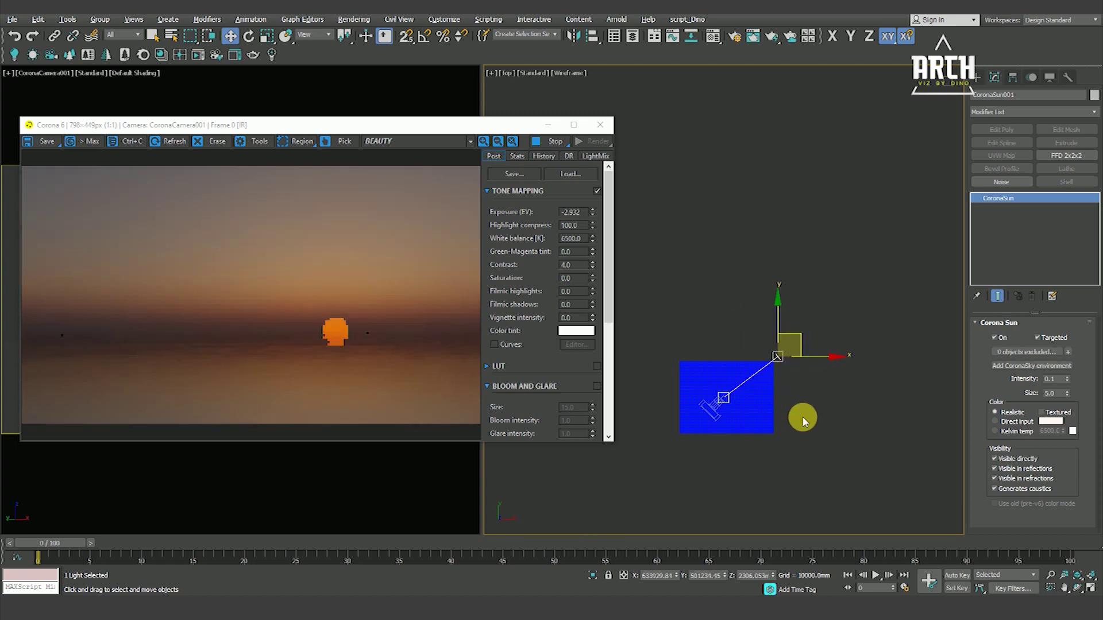
Step: Select the ocean plane and enter noise strengths of 600, 600 and 300 mm
{"action": "scroll", "coordinate": [746, 398], "scroll_direction": "down", "scroll_amount": 3}
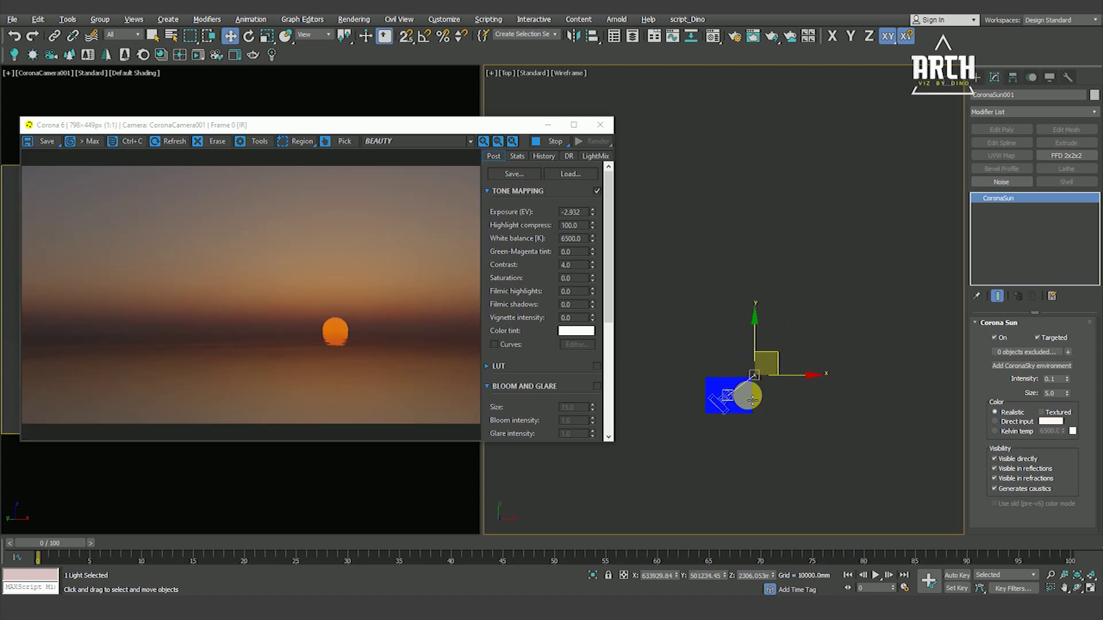
{"action": "scroll", "coordinate": [754, 404], "scroll_direction": "up", "scroll_amount": 3}
{"action": "left_click", "coordinate": [758, 402]}
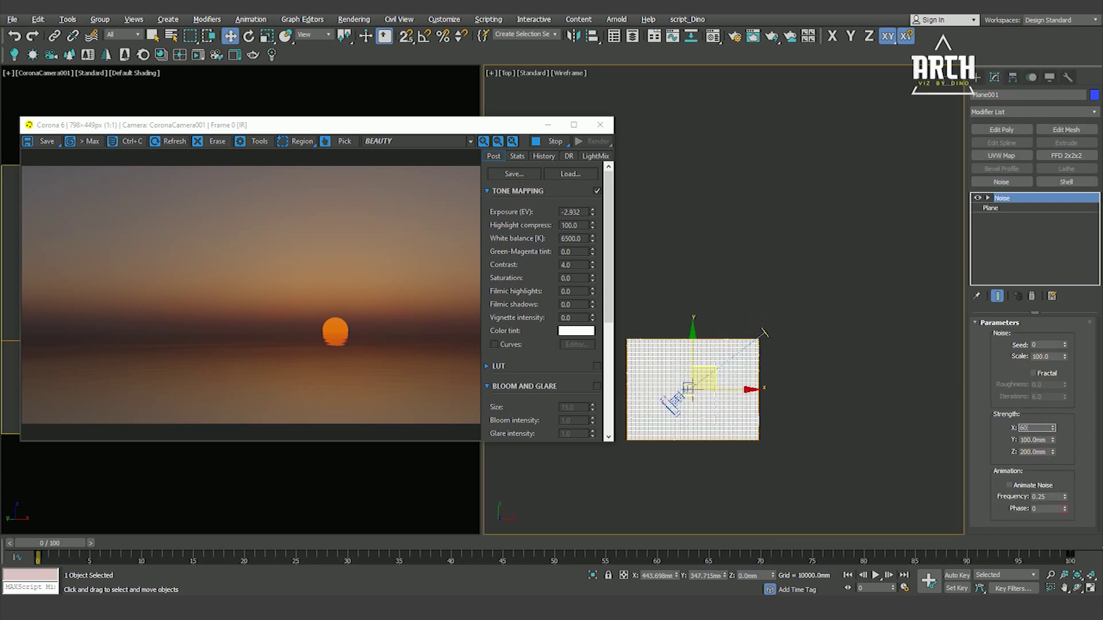
{"action": "type", "text": "600"}
{"action": "key", "text": "Tab"}
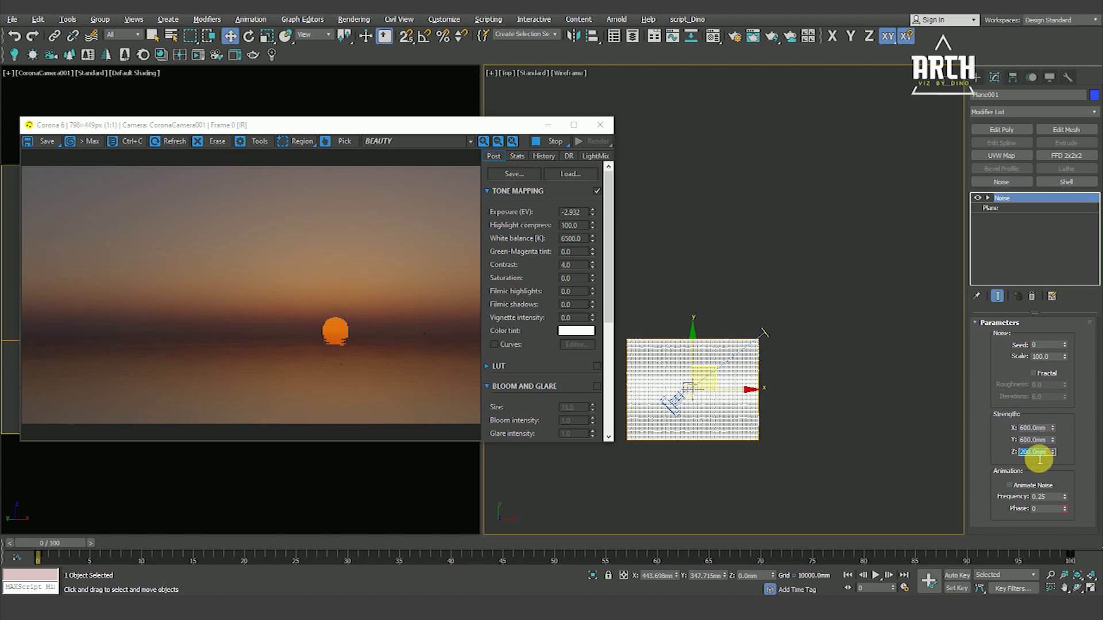
{"action": "type", "text": "1200"}
{"action": "key", "text": "Return"}
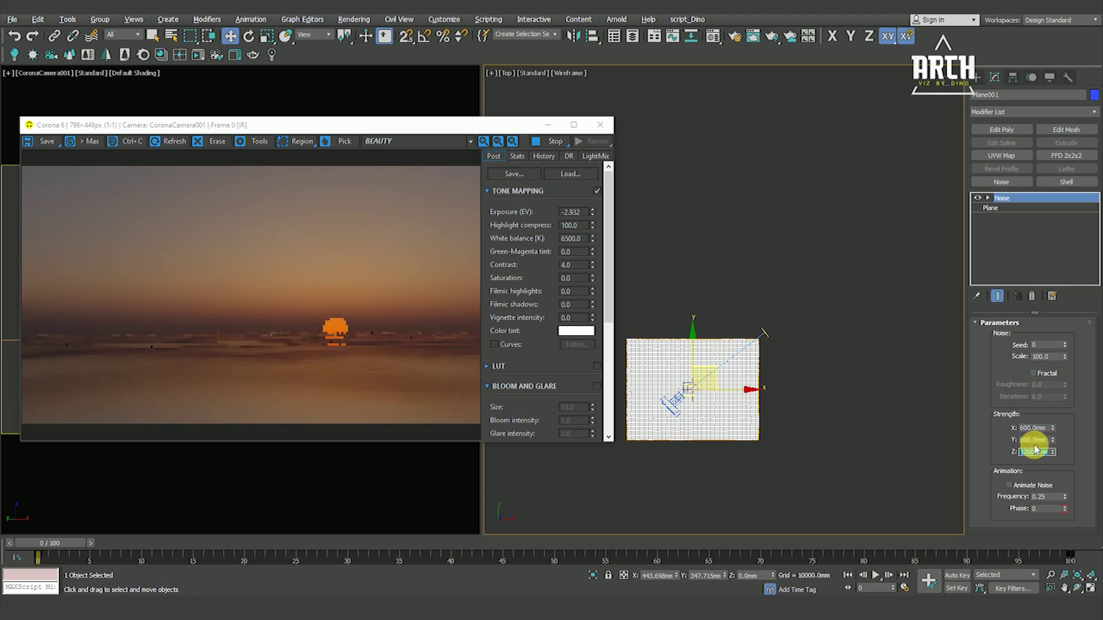
{"action": "type", "text": "300"}
{"action": "key", "text": "Return"}
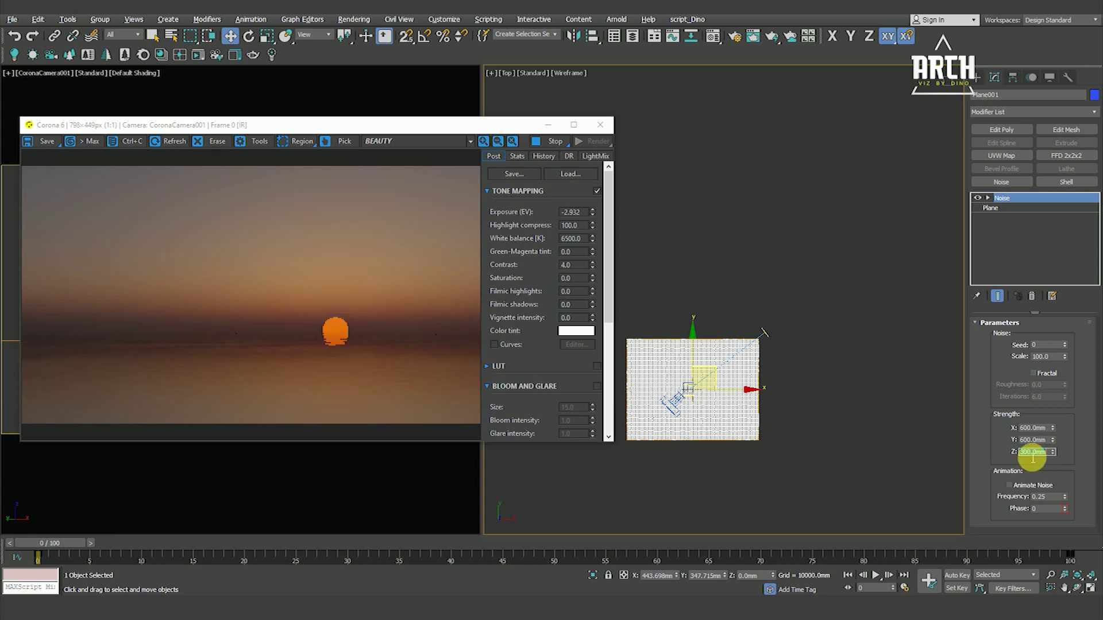
{"action": "middle_click_drag", "start_coordinate": [798, 361], "coordinate": [815, 365]}
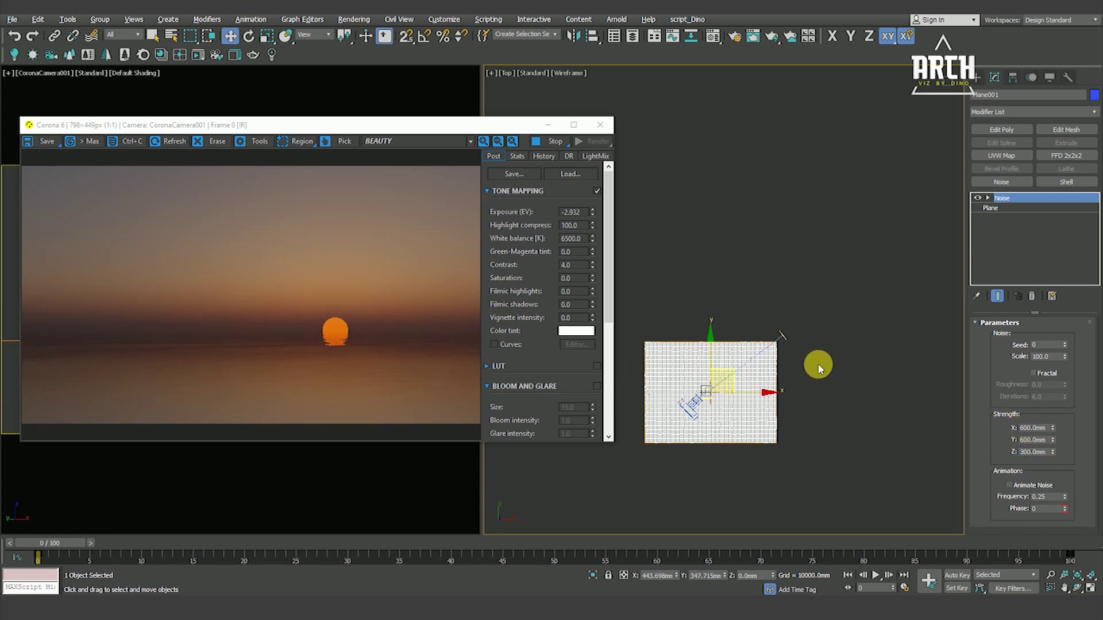
Step: Select the Corona Sun in Front view and raise it high above the horizon
{"action": "left_click", "coordinate": [805, 351]}
{"action": "left_click", "coordinate": [784, 336]}
{"action": "key", "text": "f"}
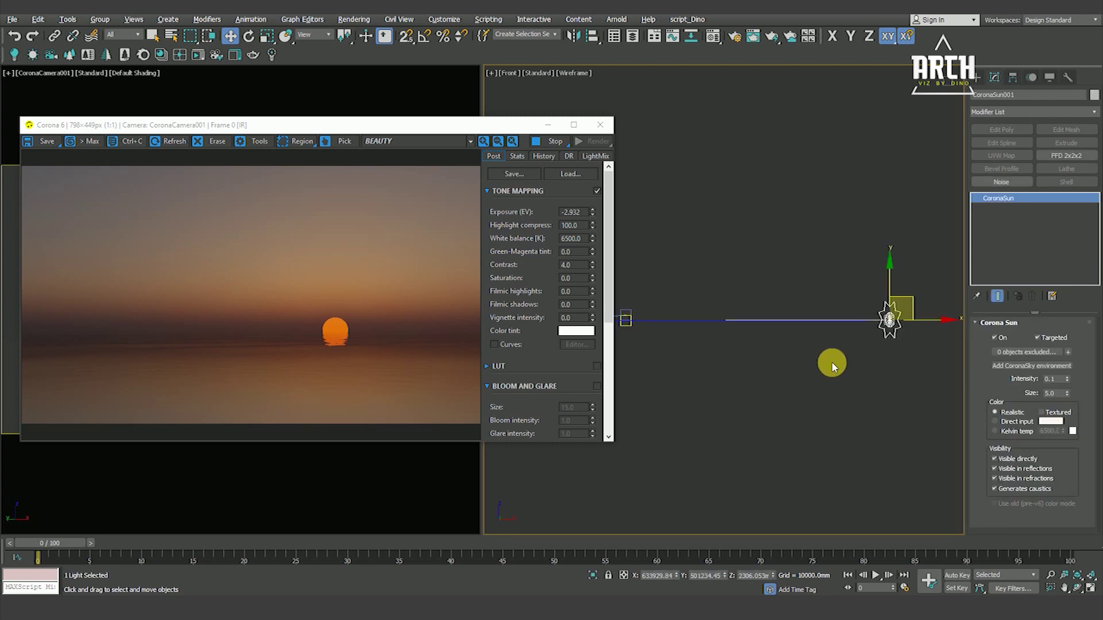
{"action": "scroll", "coordinate": [833, 364], "scroll_direction": "down", "scroll_amount": 3}
{"action": "mouse_move", "coordinate": [853, 310]}
{"action": "left_mouse_down"}
{"action": "mouse_move", "coordinate": [865, 306]}
{"action": "mouse_move", "coordinate": [348, 348]}
{"action": "left_mouse_up"}
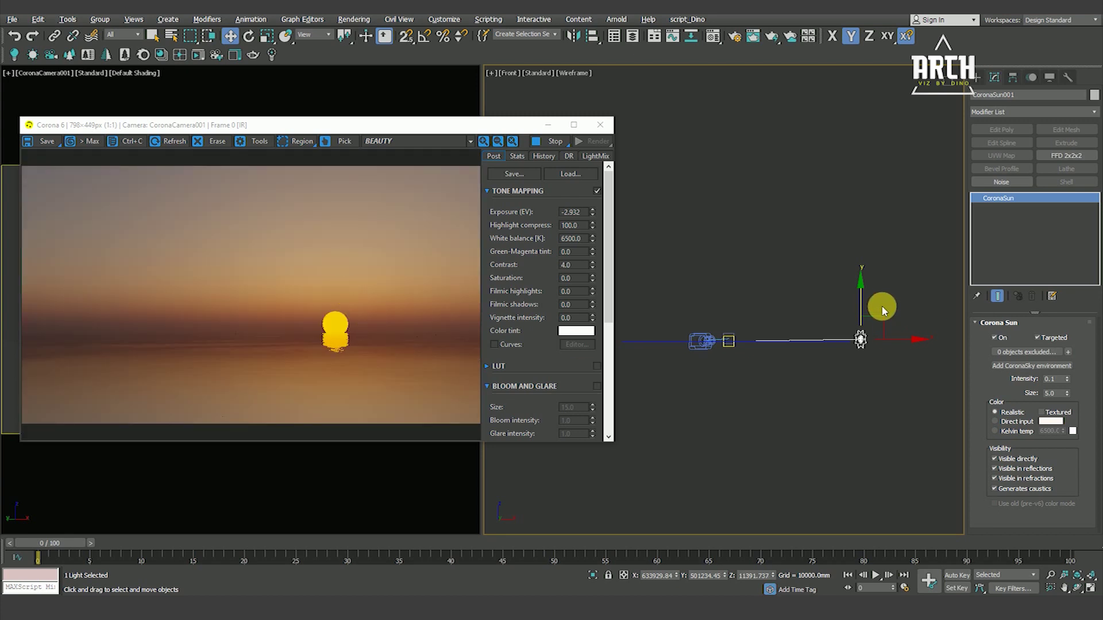
{"action": "left_click_drag", "start_coordinate": [865, 299], "coordinate": [872, 273]}
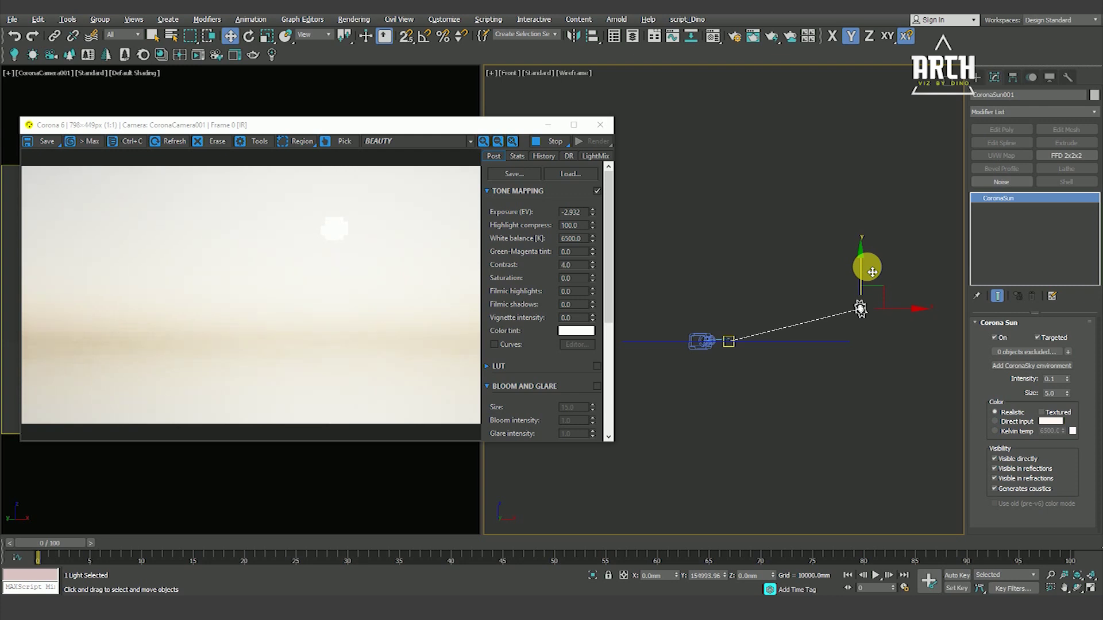
Step: Reset exposure, set highlight compress to 100, and try exposures from -10 to -4 EV
{"action": "right_click", "coordinate": [592, 215]}
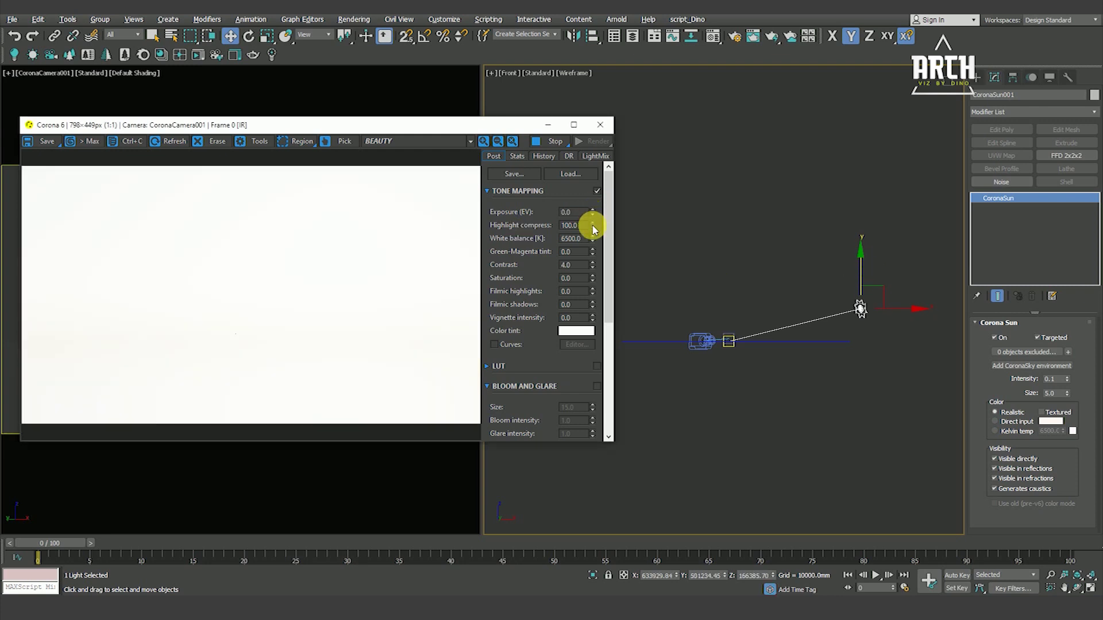
{"action": "type", "text": "1"}
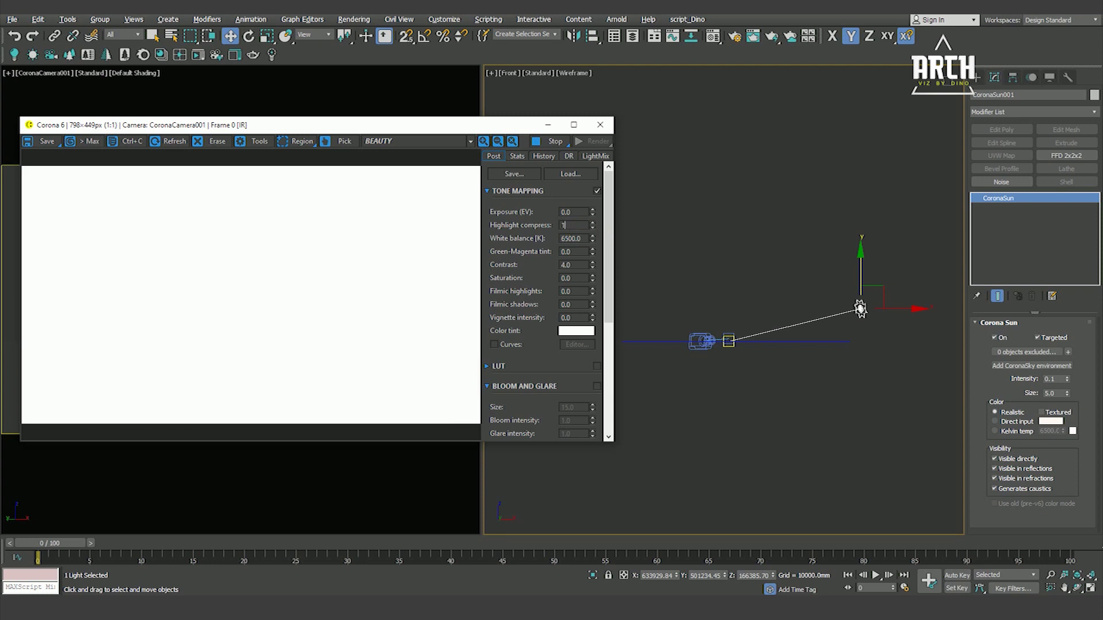
{"action": "key", "text": "Return"}
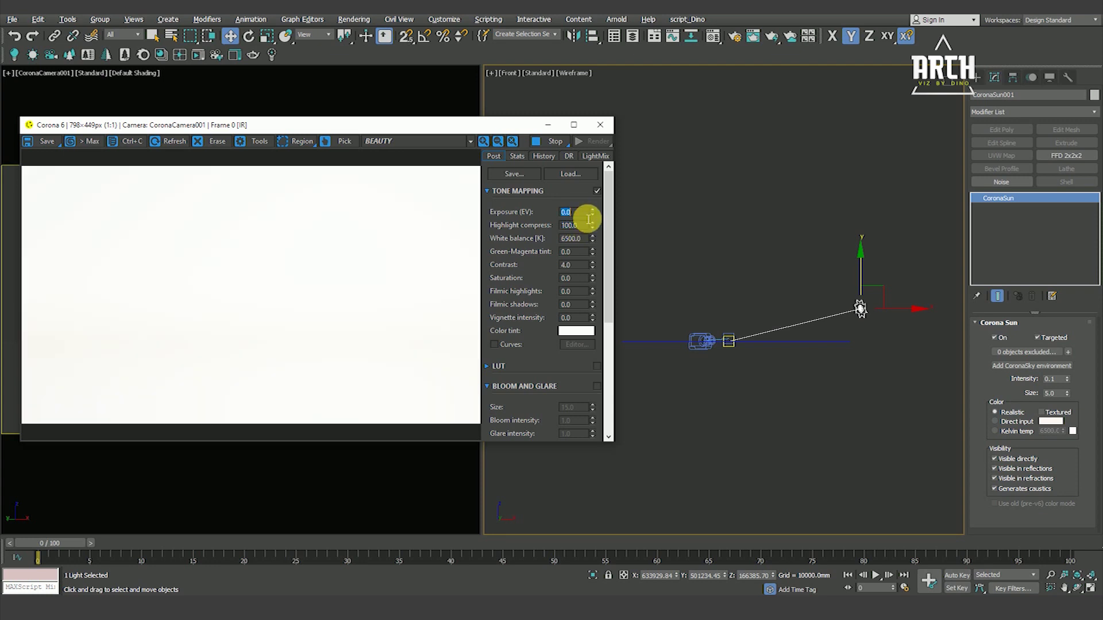
{"action": "type", "text": "-10"}
{"action": "key", "text": "Return"}
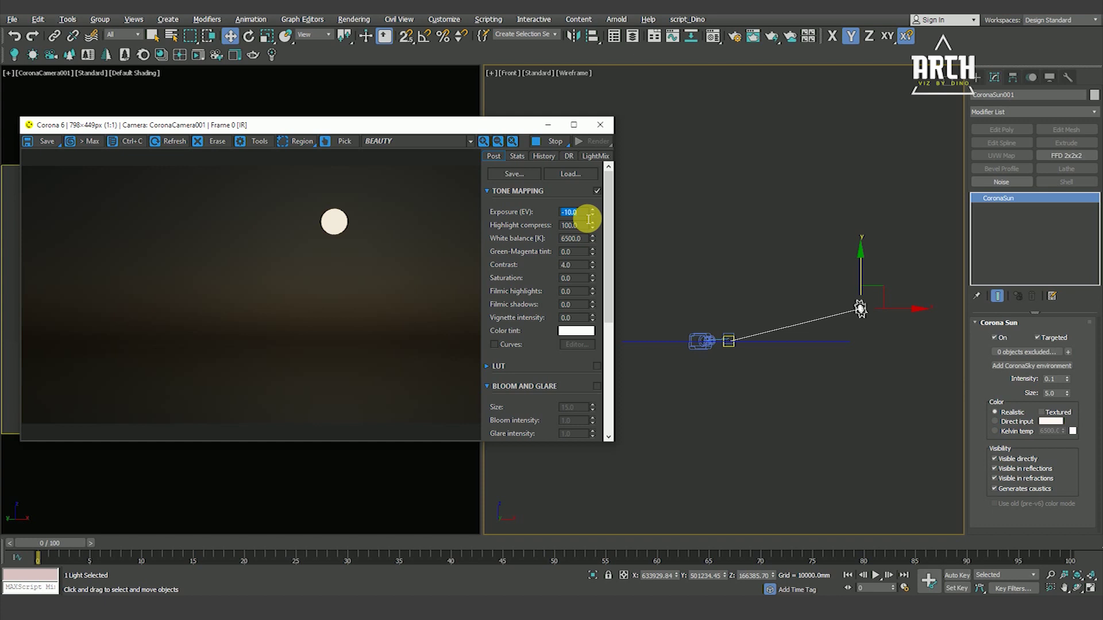
{"action": "type", "text": "-"}
{"action": "key", "text": "Return"}
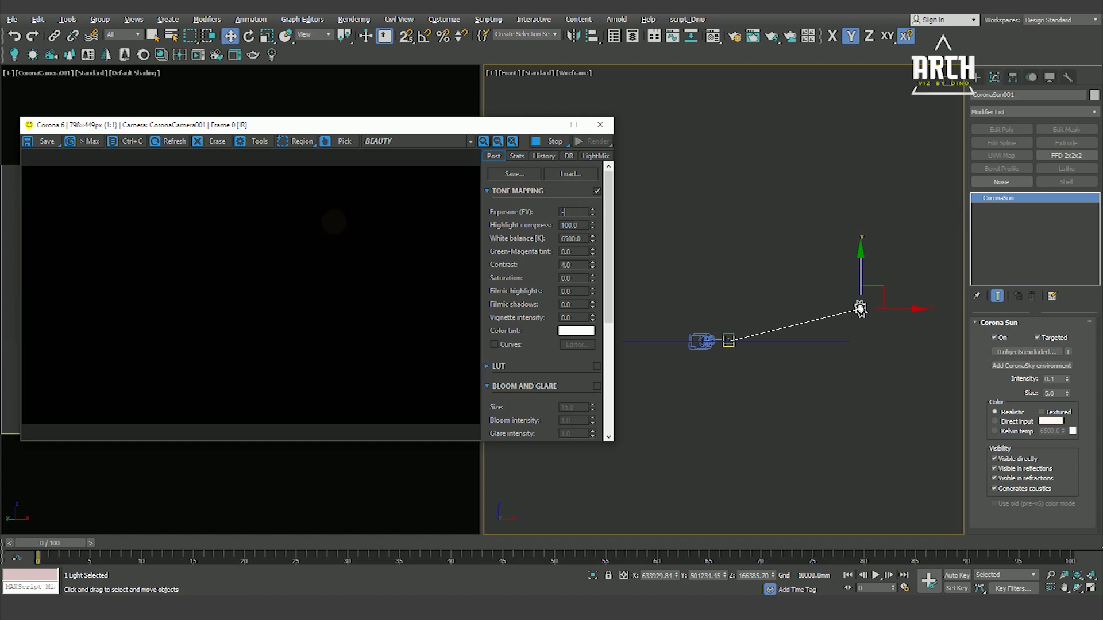
{"action": "type", "text": "4"}
{"action": "key", "text": "Return"}
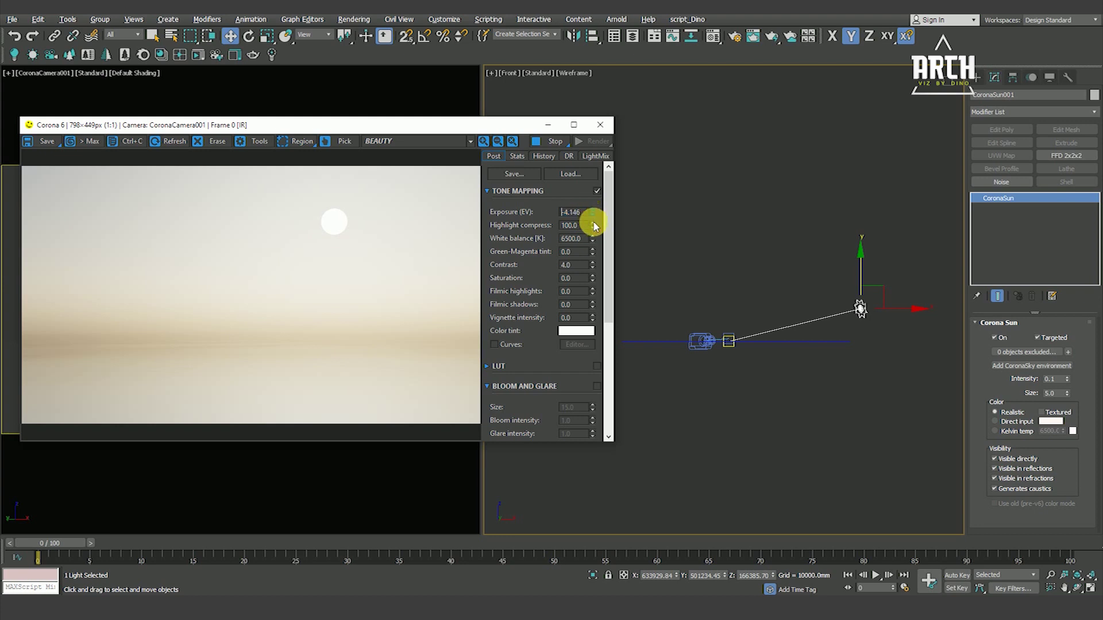
{"action": "left_click_drag", "start_coordinate": [594, 226], "coordinate": [595, 295]}
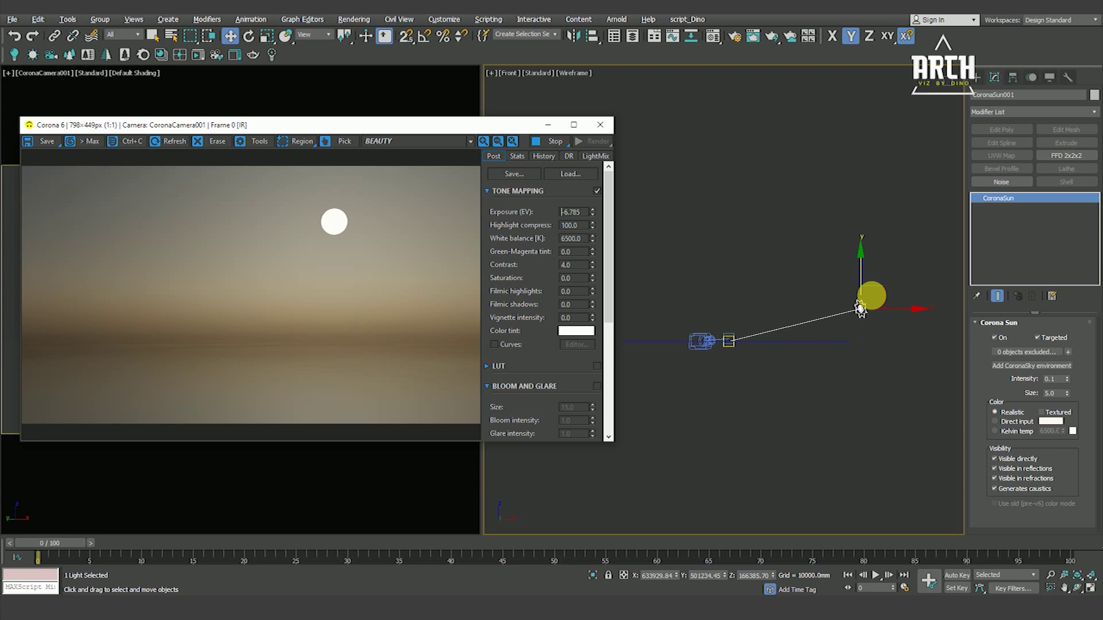
Step: Sink the sun just above the horizon and reset exposure to 0 EV
{"action": "left_click_drag", "start_coordinate": [867, 276], "coordinate": [874, 305]}
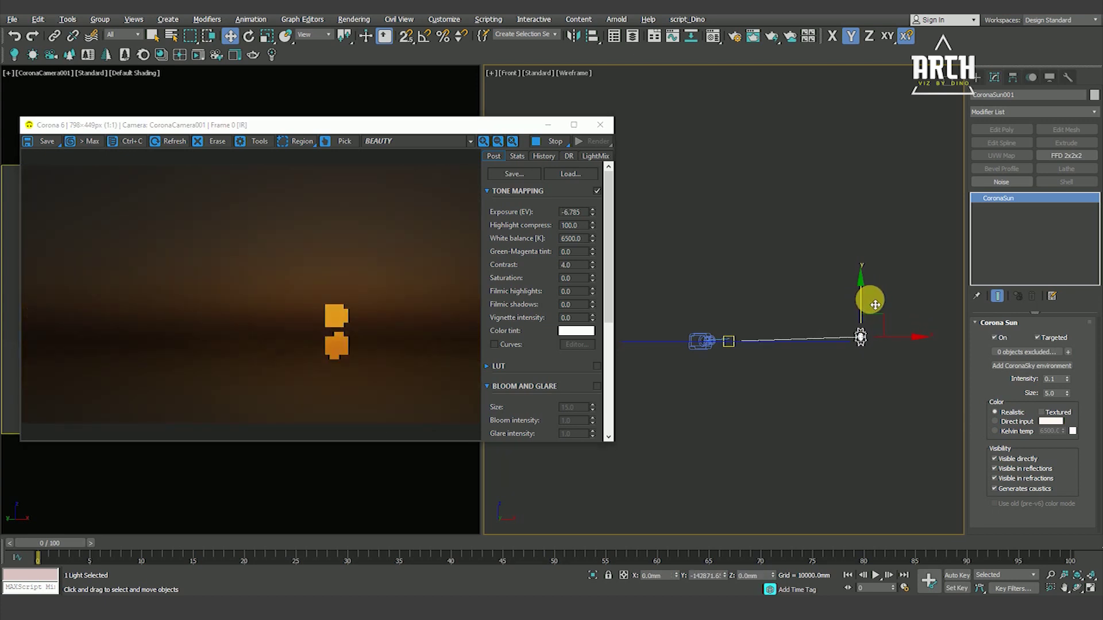
{"action": "left_click_drag", "start_coordinate": [877, 307], "coordinate": [877, 308]}
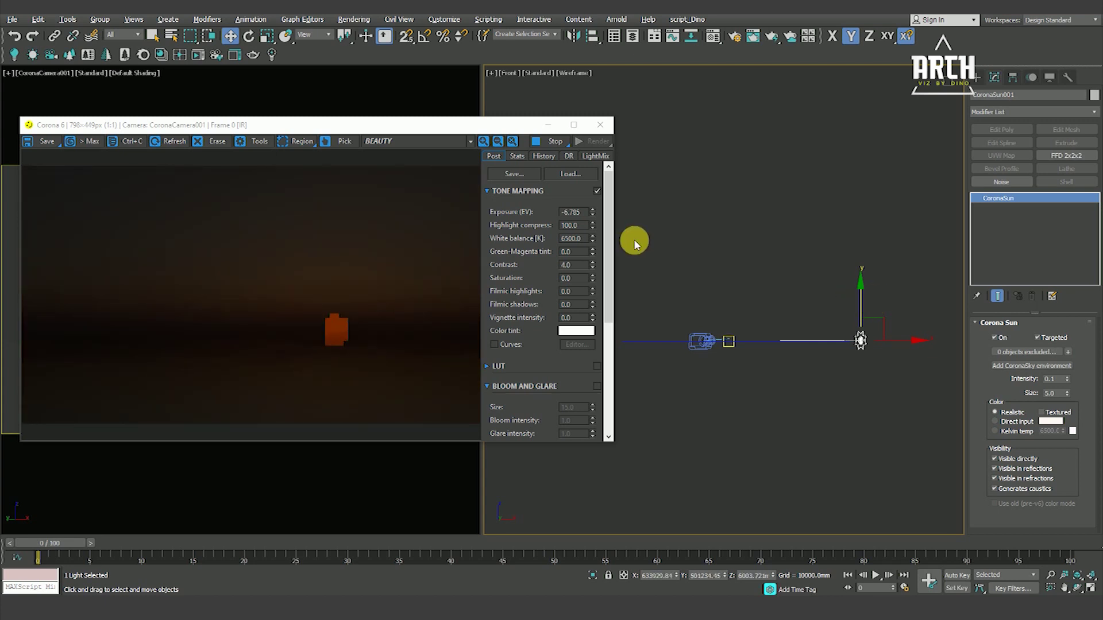
{"action": "right_click", "coordinate": [592, 215]}
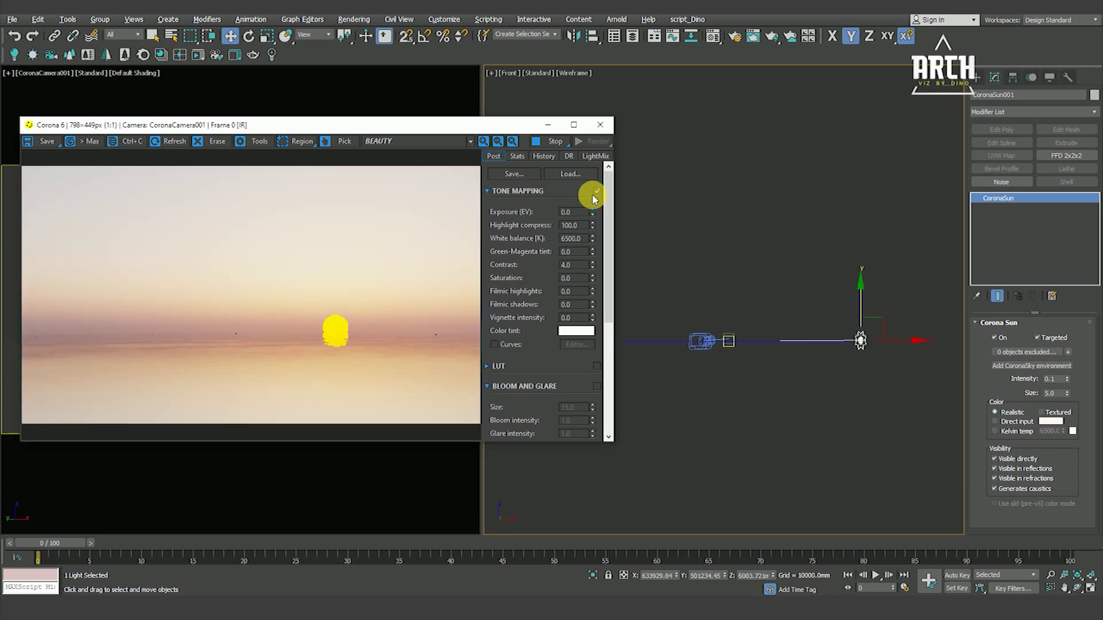
Step: Enter -3 EV for Tone Mapping exposure, then reposition the frame buffer and deselect the sun
{"action": "left_click_drag", "start_coordinate": [592, 212], "coordinate": [591, 397]}
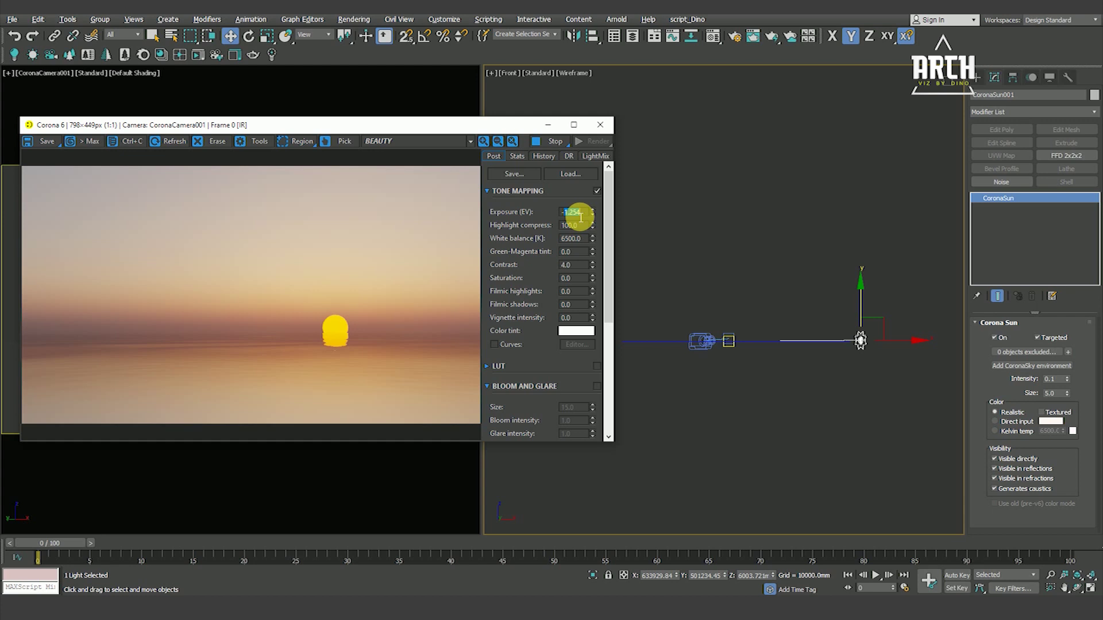
{"action": "type", "text": "-4"}
{"action": "key", "text": "Return"}
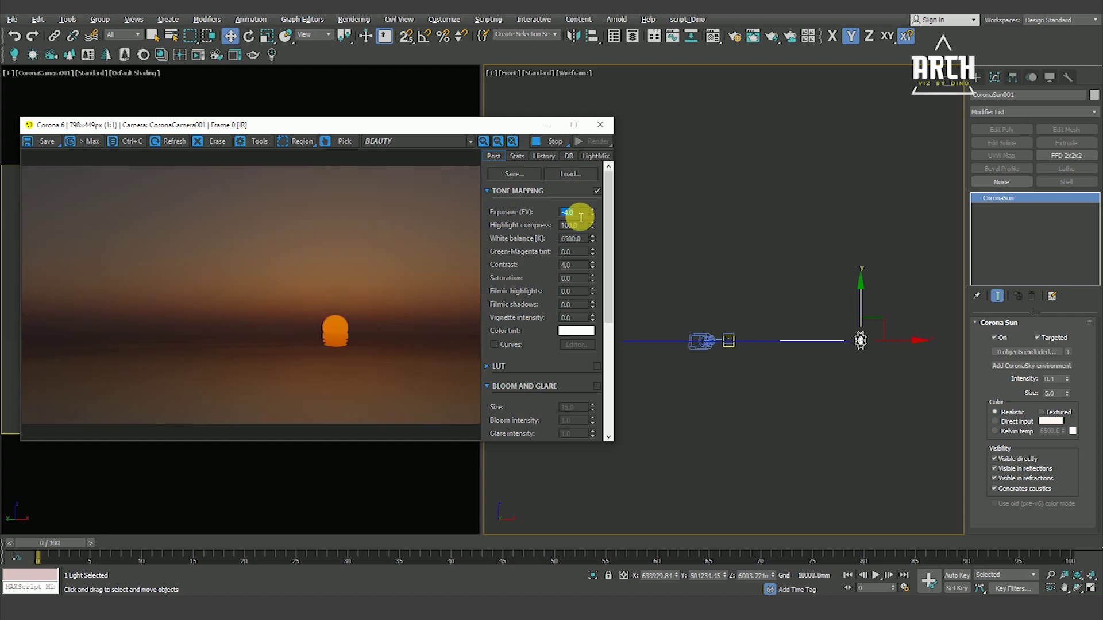
{"action": "type", "text": "3"}
{"action": "key", "text": "Return"}
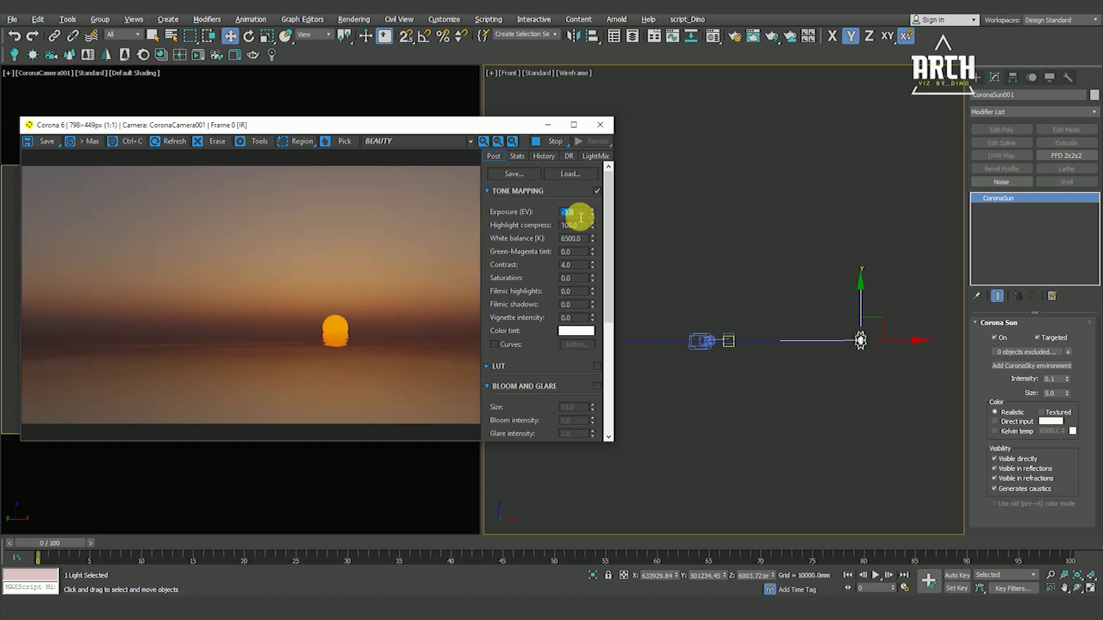
{"action": "left_click", "coordinate": [305, 360]}
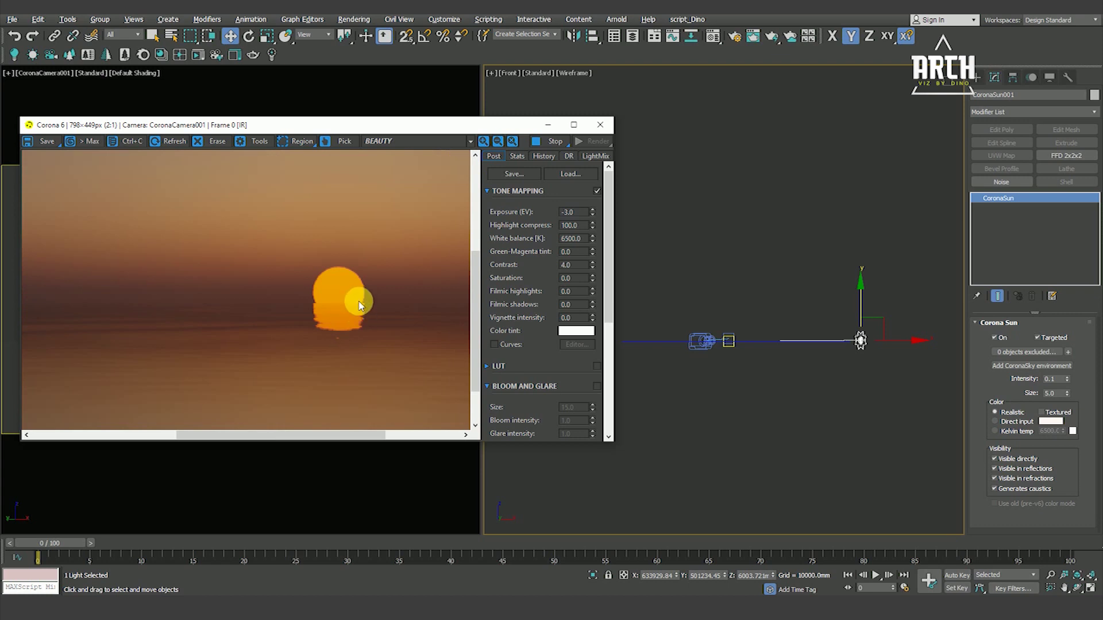
{"action": "left_click_drag", "start_coordinate": [362, 128], "coordinate": [356, 144]}
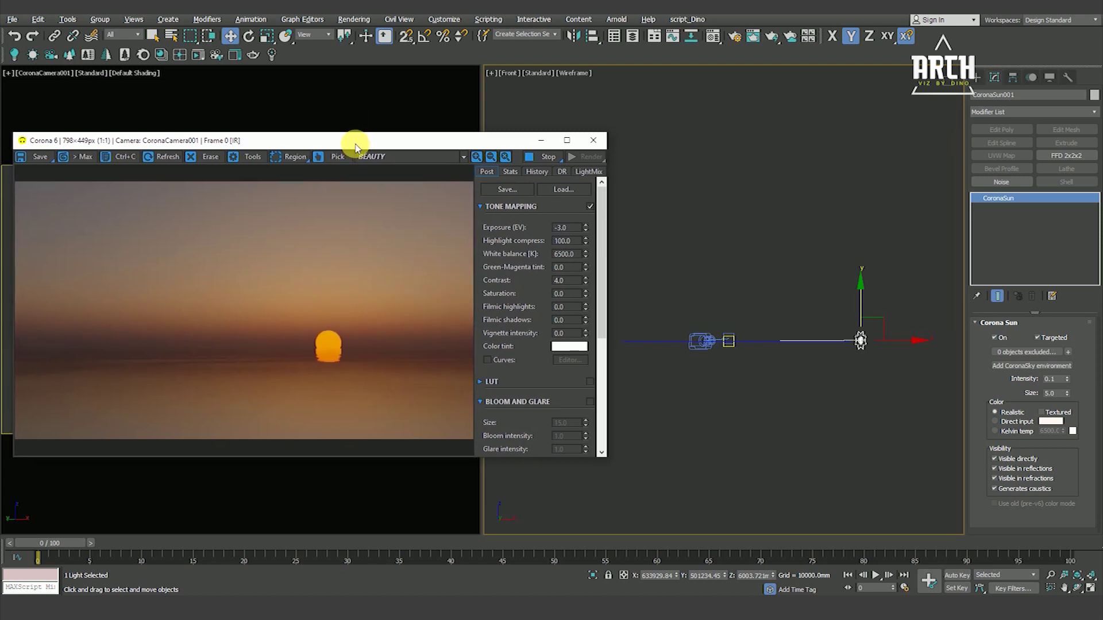
{"action": "left_click_drag", "start_coordinate": [498, 148], "coordinate": [497, 145]}
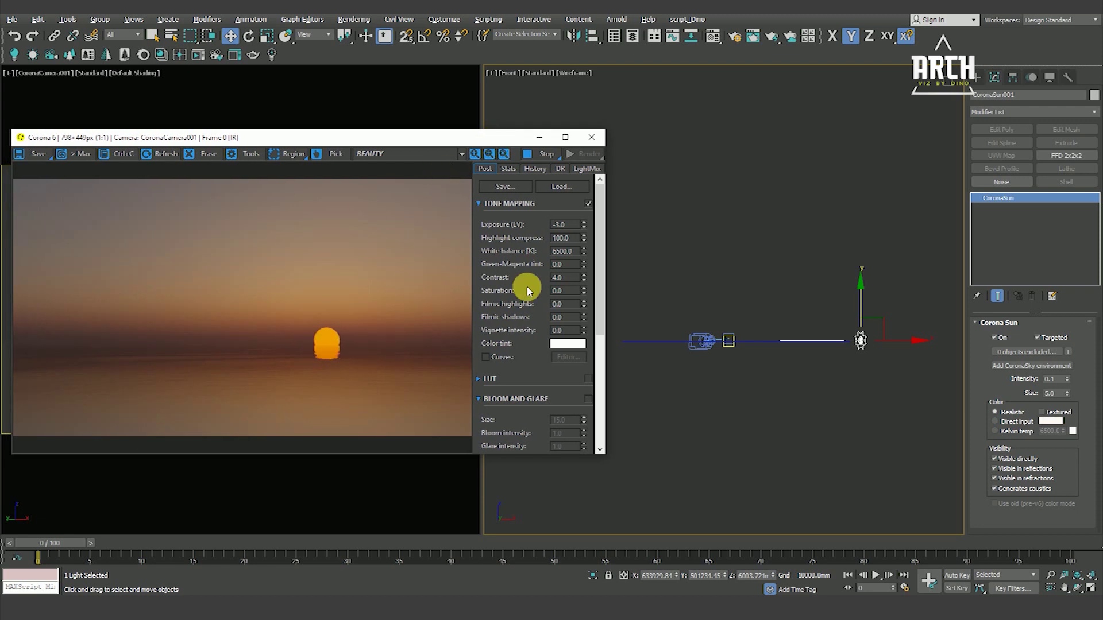
{"action": "left_click", "coordinate": [695, 259]}
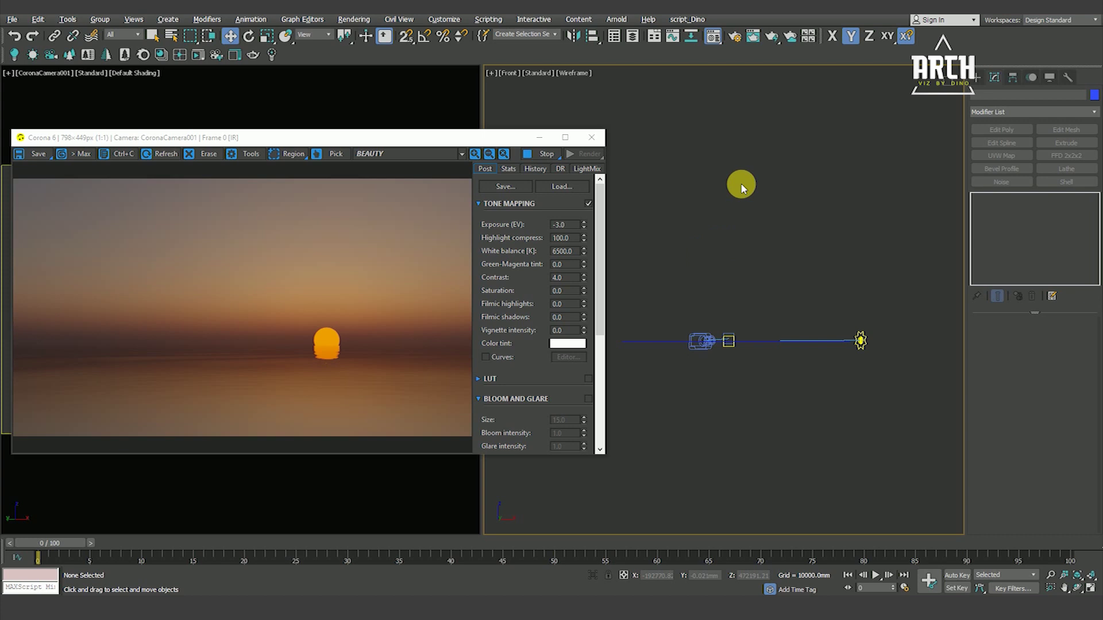
Step: Instance the CoronaSky environment map into Material Editor slot 07
{"action": "key", "text": "m"}
{"action": "left_click", "coordinate": [728, 88]}
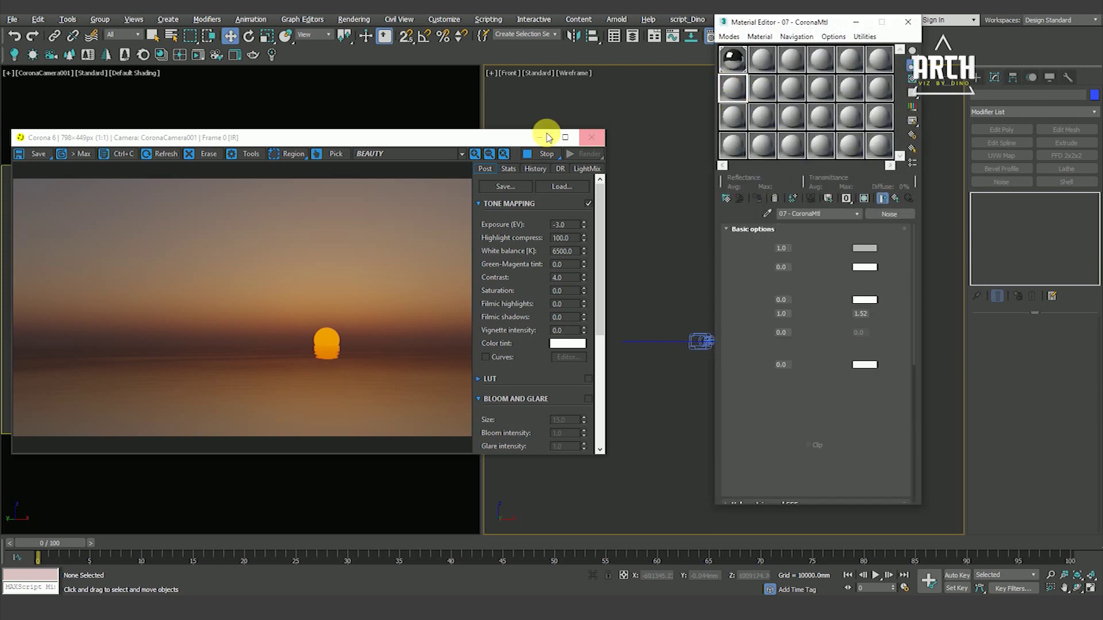
{"action": "left_click", "coordinate": [348, 19]}
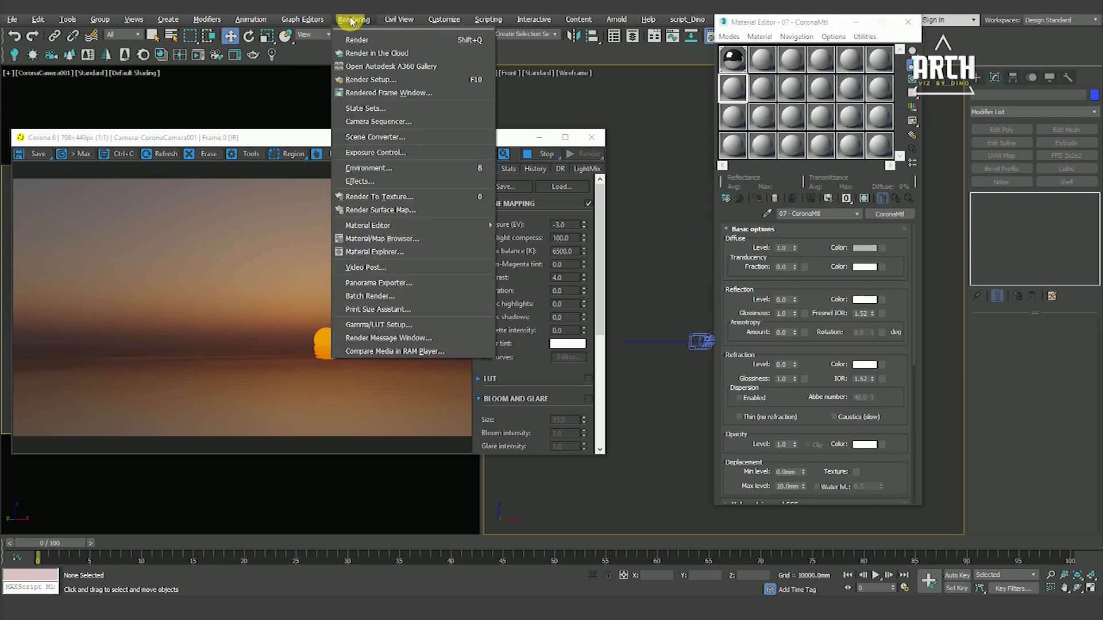
{"action": "left_click", "coordinate": [371, 168]}
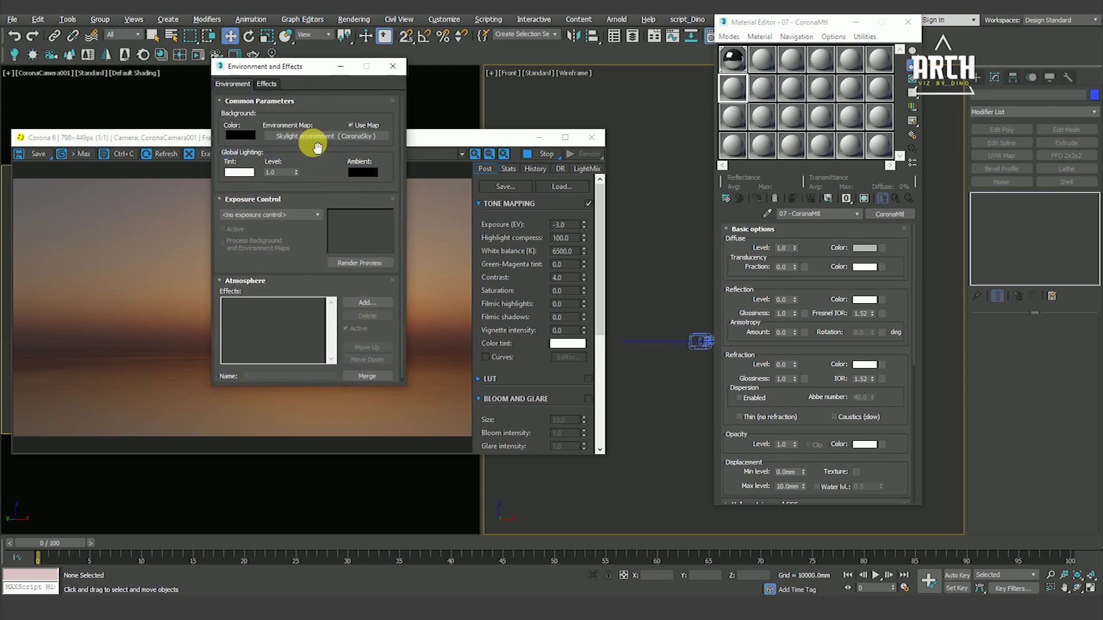
{"action": "left_click_drag", "start_coordinate": [725, 148], "coordinate": [731, 88]}
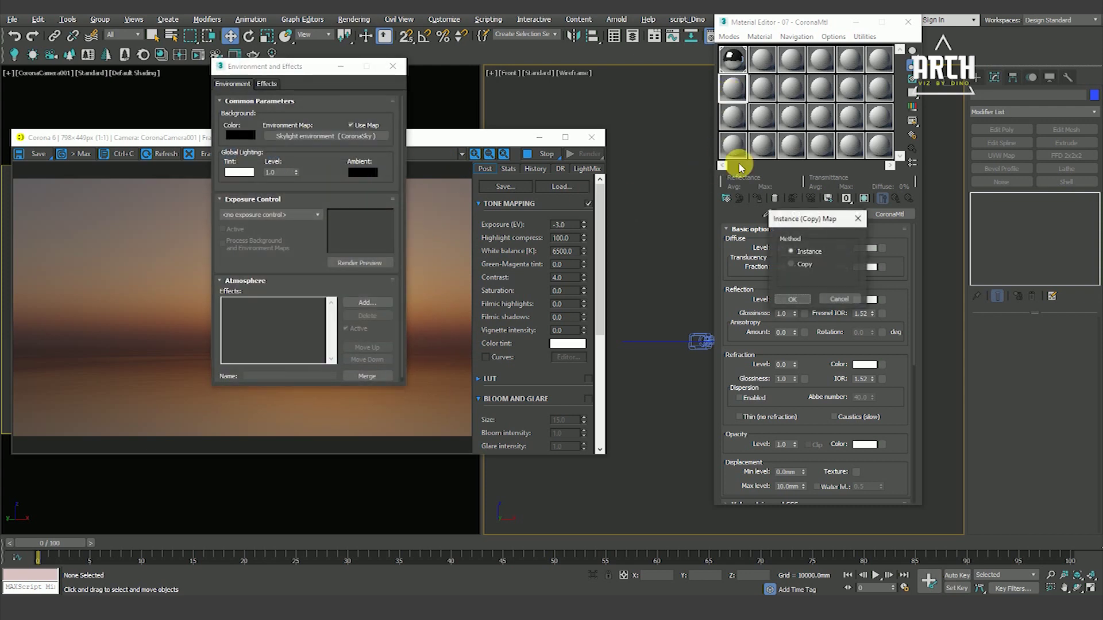
{"action": "left_click", "coordinate": [793, 296]}
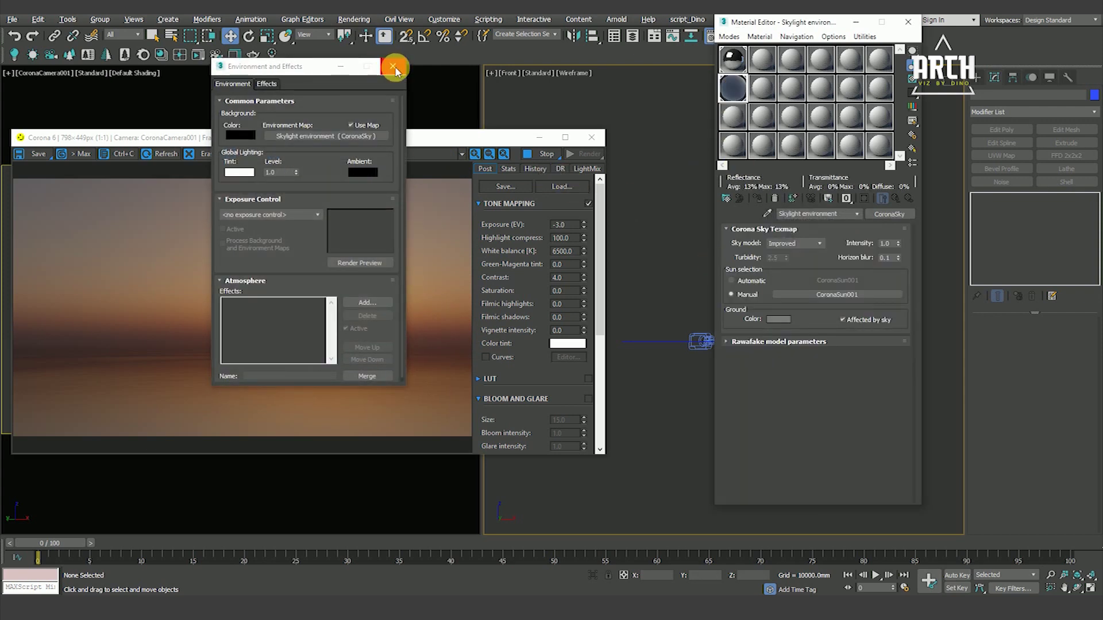
{"action": "left_click", "coordinate": [393, 66]}
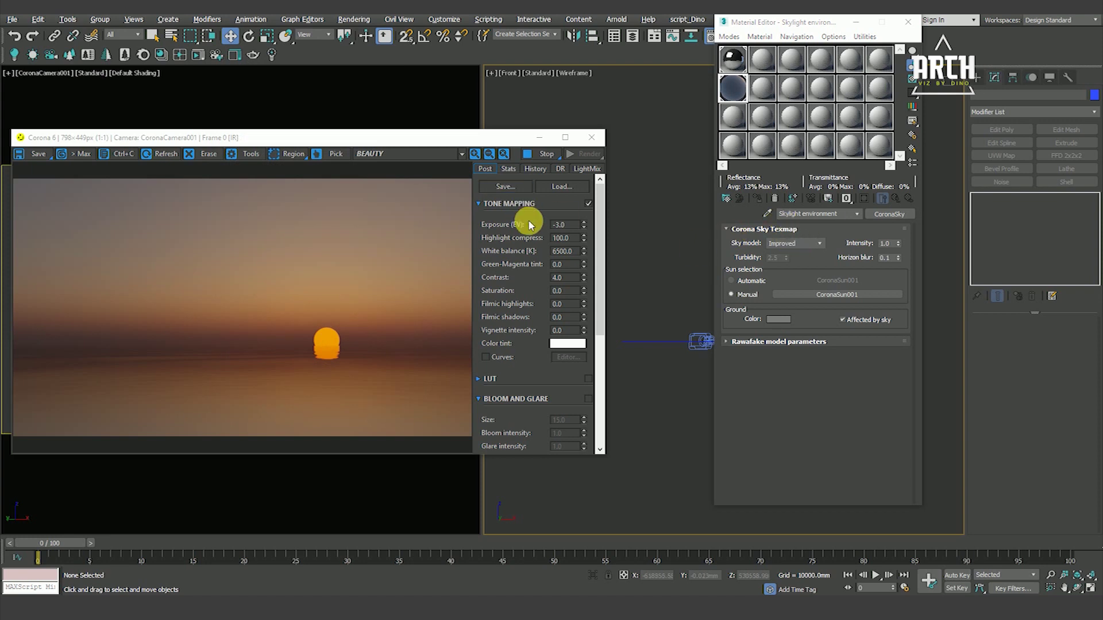
Step: Store the current render in VFB history and switch the sky model to Rawa-fake
{"action": "left_click", "coordinate": [536, 170]}
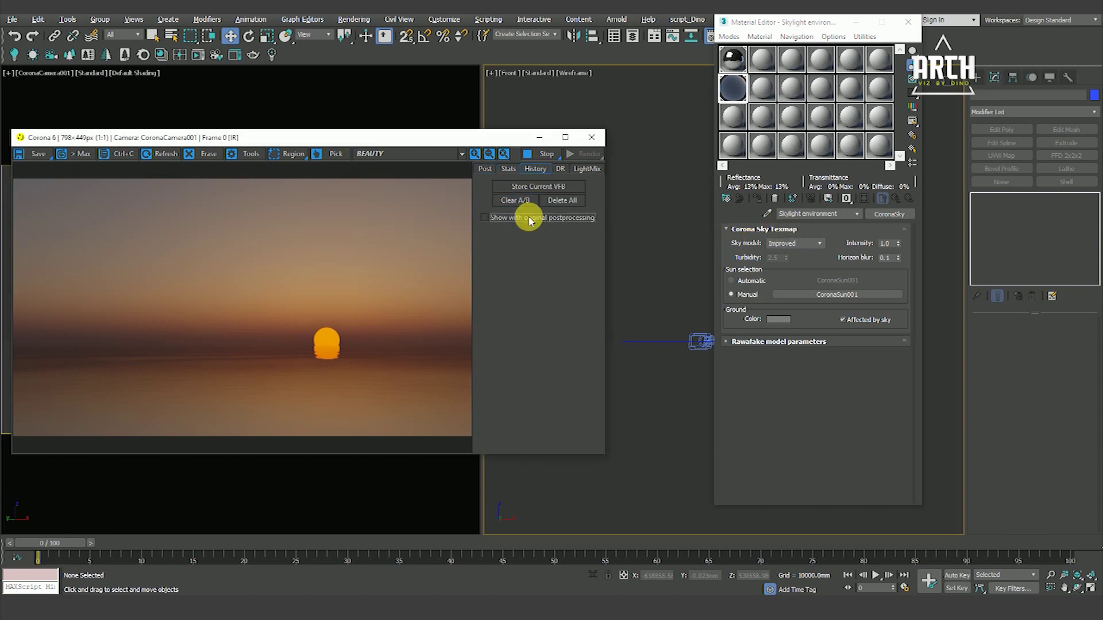
{"action": "left_click", "coordinate": [529, 186]}
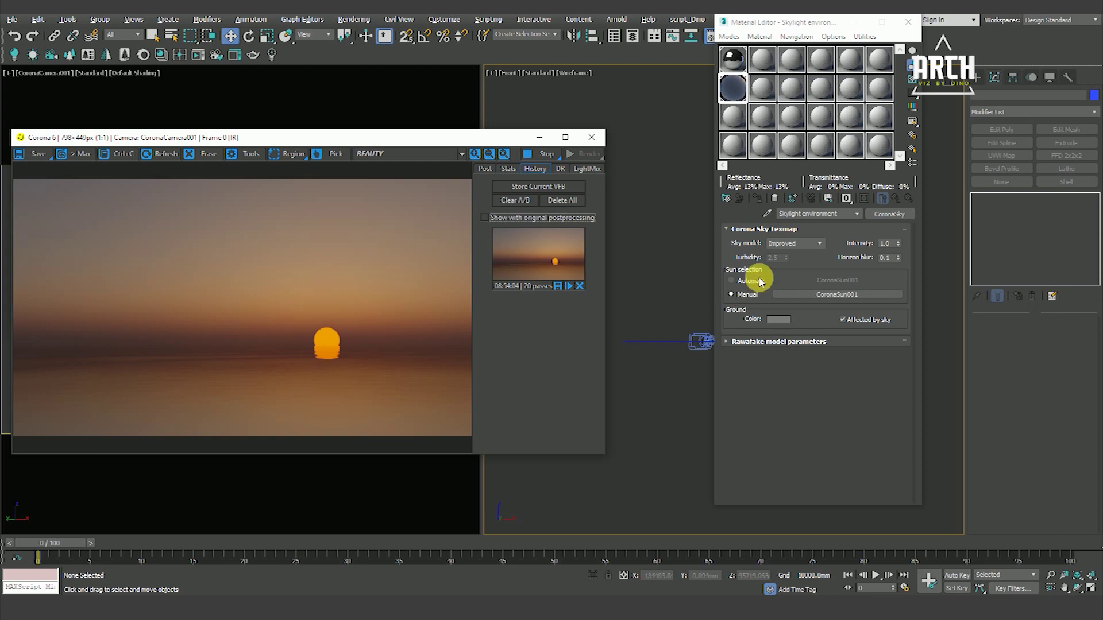
{"action": "left_click", "coordinate": [791, 243]}
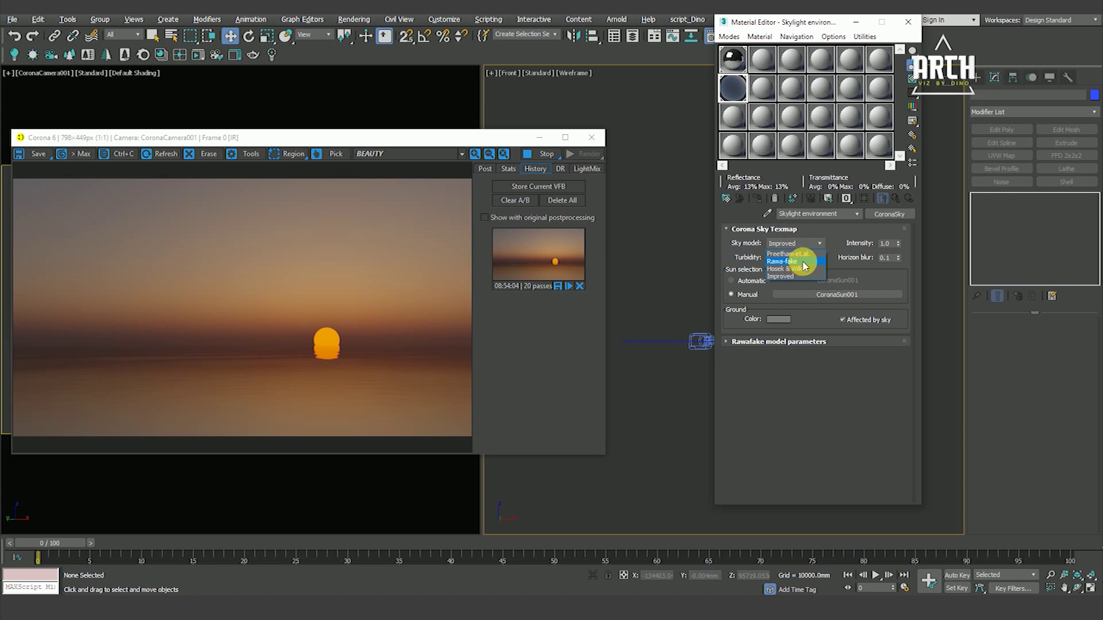
{"action": "left_click", "coordinate": [803, 262]}
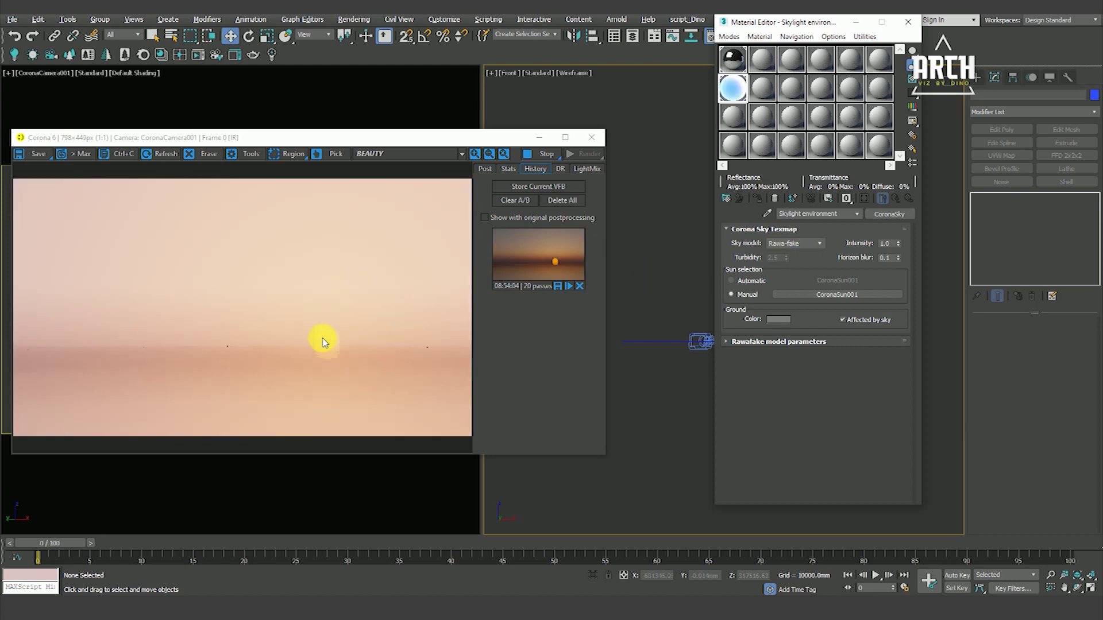
Step: Set exposure to -5 EV and store the render as a new history snapshot
{"action": "left_click", "coordinate": [485, 168]}
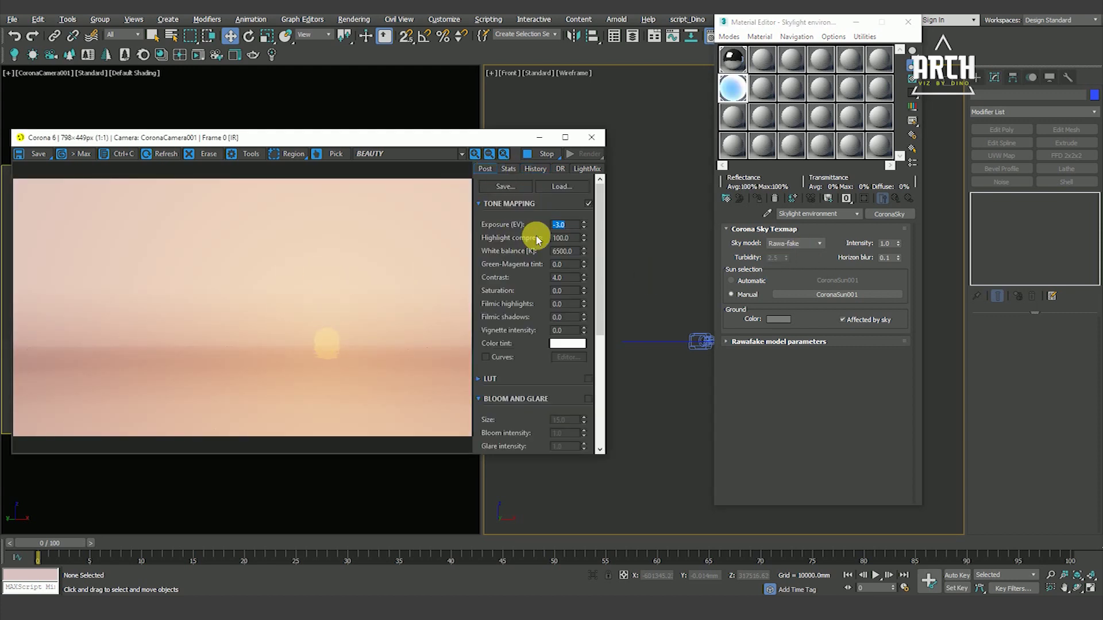
{"action": "left_click_drag", "start_coordinate": [585, 237], "coordinate": [583, 323]}
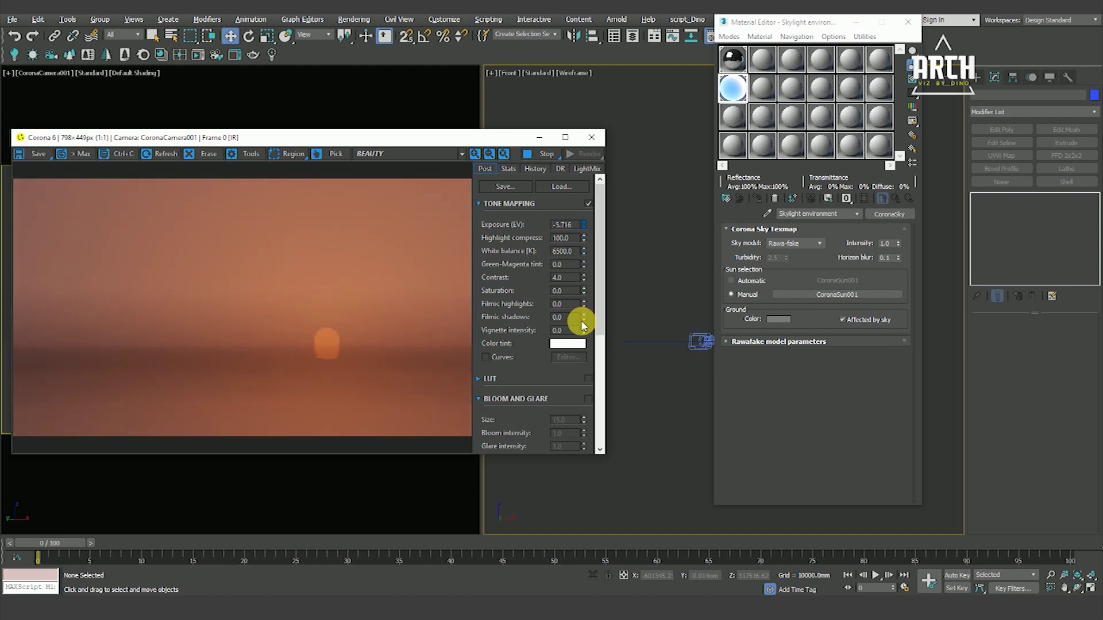
{"action": "right_click", "coordinate": [584, 227]}
{"action": "type", "text": "-5"}
{"action": "key", "text": "Return"}
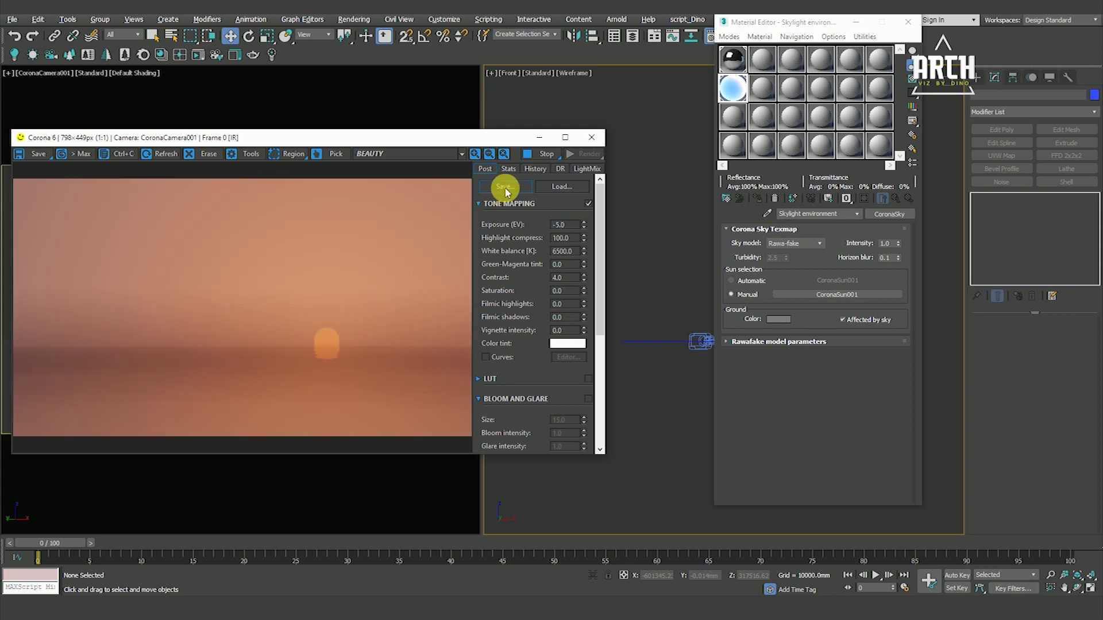
{"action": "left_click", "coordinate": [534, 168]}
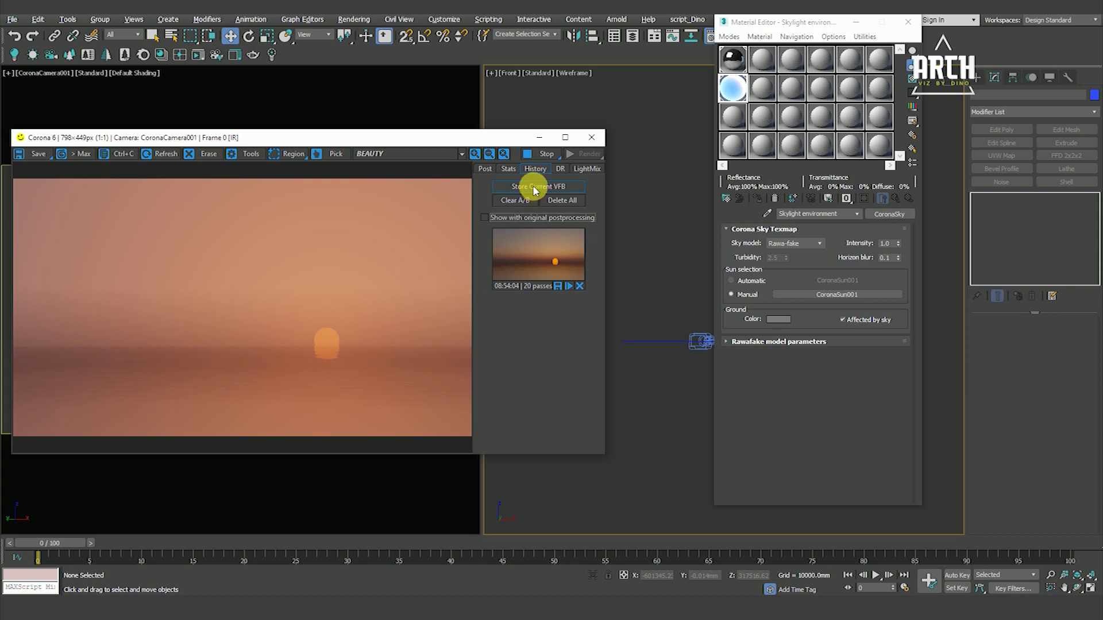
{"action": "left_click", "coordinate": [533, 188]}
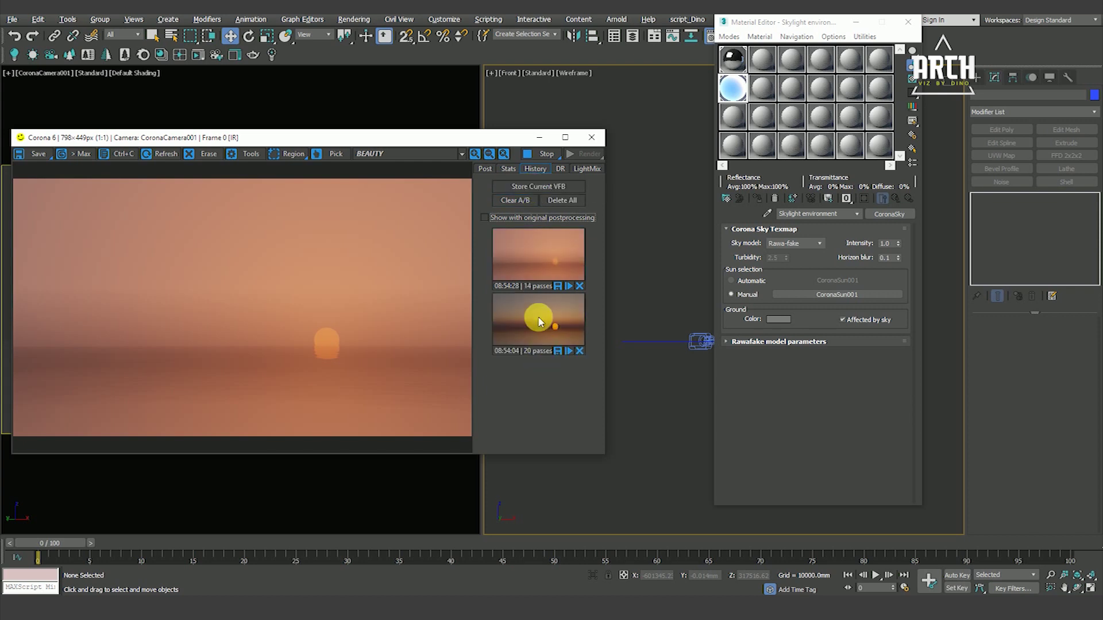
{"action": "left_click", "coordinate": [529, 249]}
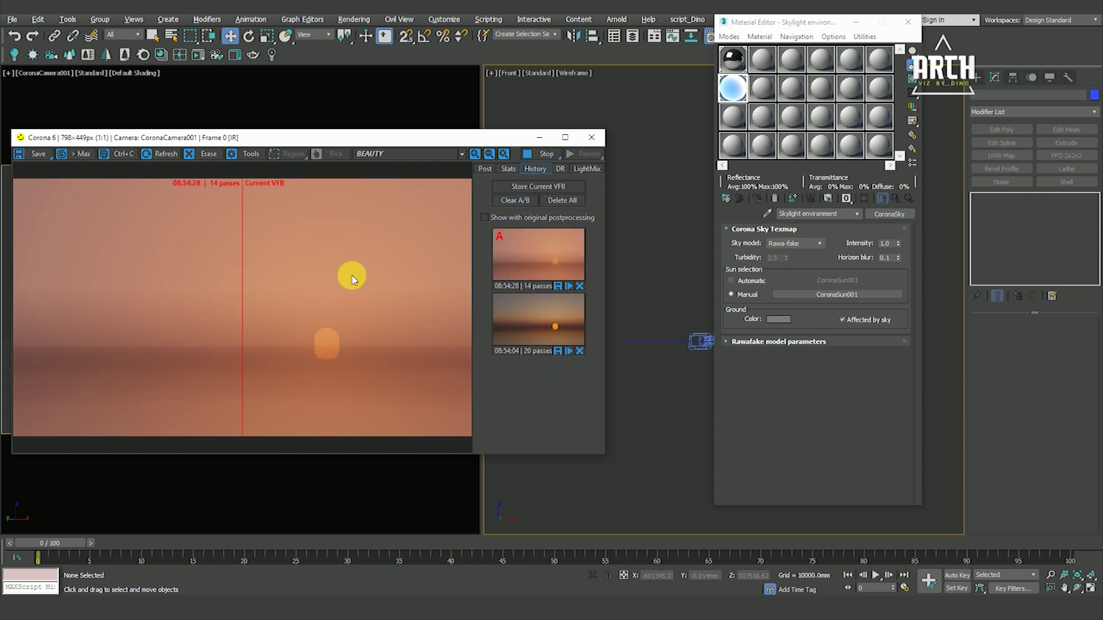
{"action": "left_click", "coordinate": [515, 326]}
{"action": "mouse_move", "coordinate": [247, 290]}
{"action": "left_mouse_down"}
{"action": "mouse_move", "coordinate": [458, 310]}
{"action": "mouse_move", "coordinate": [246, 318]}
{"action": "mouse_move", "coordinate": [76, 298]}
{"action": "mouse_move", "coordinate": [477, 356]}
{"action": "mouse_move", "coordinate": [7, 293]}
{"action": "mouse_move", "coordinate": [371, 336]}
{"action": "left_mouse_up"}
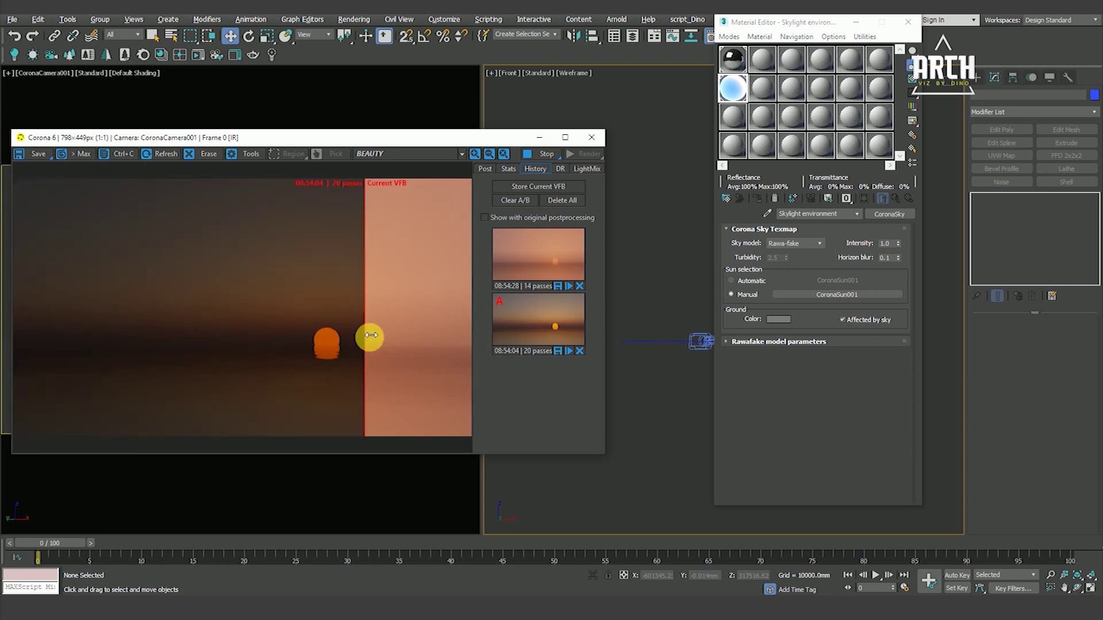
{"action": "left_click", "coordinate": [520, 316]}
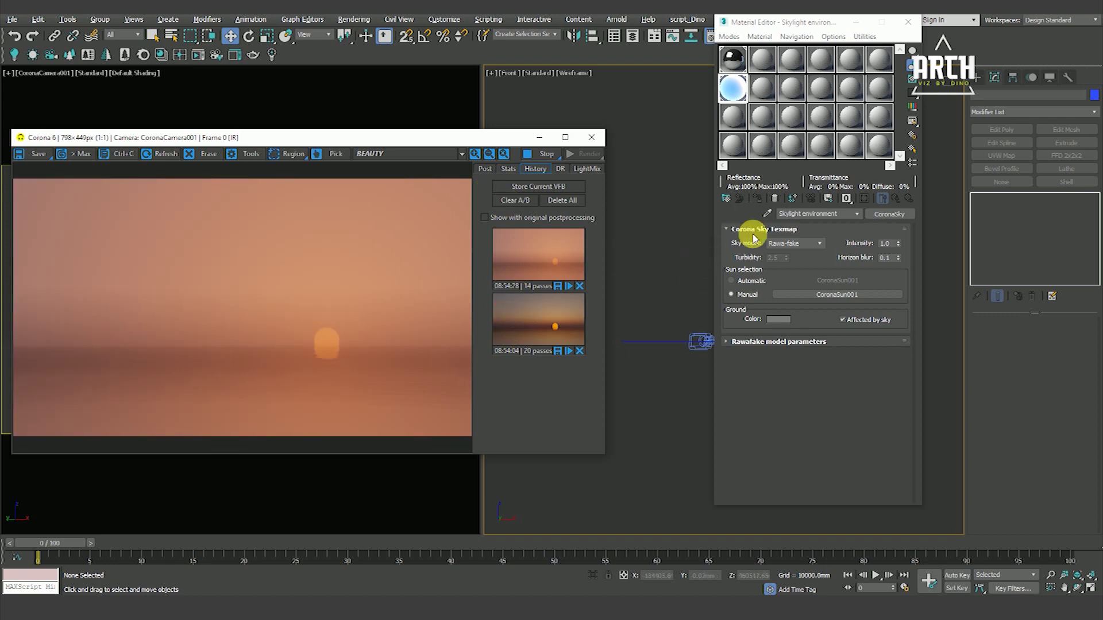
Step: Choose the Hosek & Wilkie sky model and drag exposure down to about -5.07 EV
{"action": "left_click", "coordinate": [790, 243]}
{"action": "left_click", "coordinate": [787, 266]}
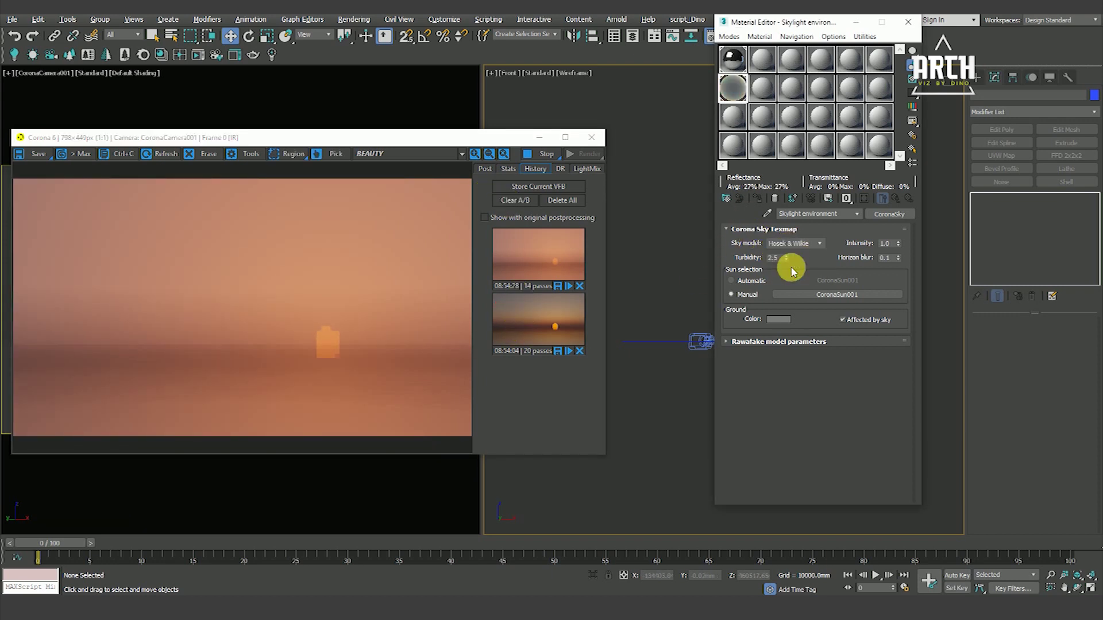
{"action": "left_click", "coordinate": [484, 169]}
{"action": "mouse_move", "coordinate": [584, 232]}
{"action": "left_mouse_down"}
{"action": "mouse_move", "coordinate": [584, 251]}
{"action": "mouse_move", "coordinate": [581, 196]}
{"action": "mouse_move", "coordinate": [582, 223]}
{"action": "left_mouse_up"}
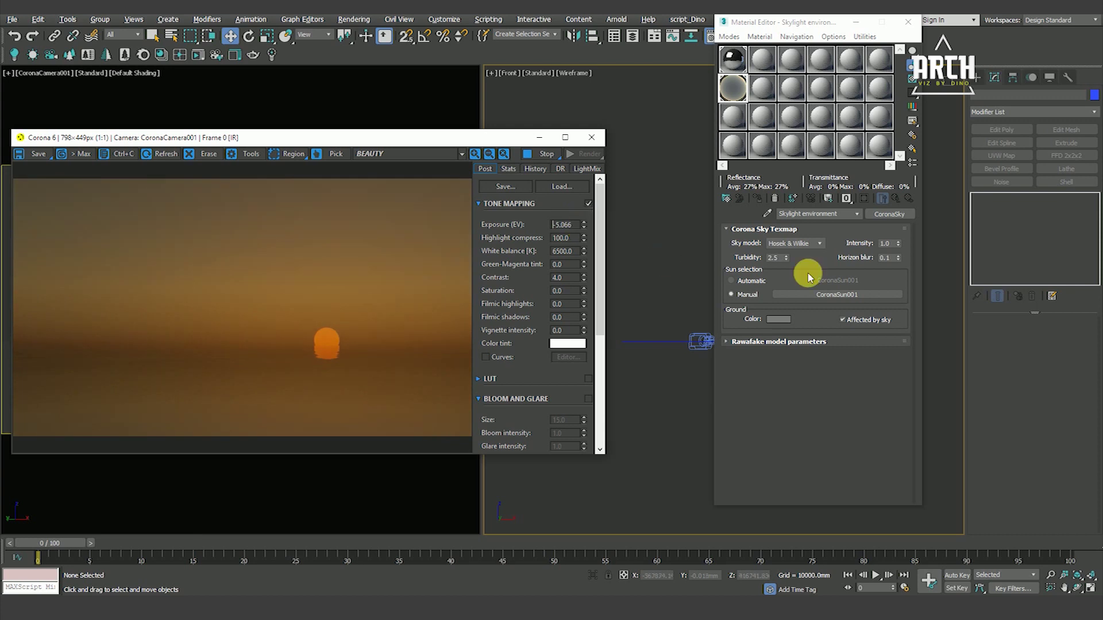
{"action": "left_click", "coordinate": [791, 243]}
Step: Switch the sky back to the Improved model and enter -3 EV exposure
{"action": "left_click", "coordinate": [782, 276]}
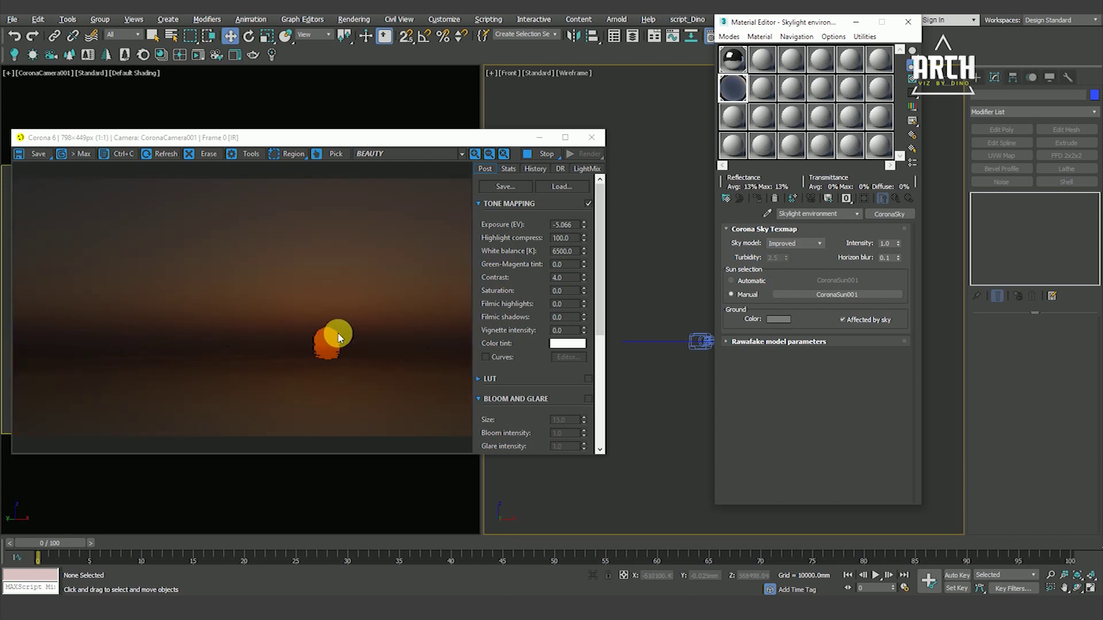
{"action": "double_click", "coordinate": [565, 225]}
{"action": "type", "text": "-3"}
{"action": "key", "text": "Return"}
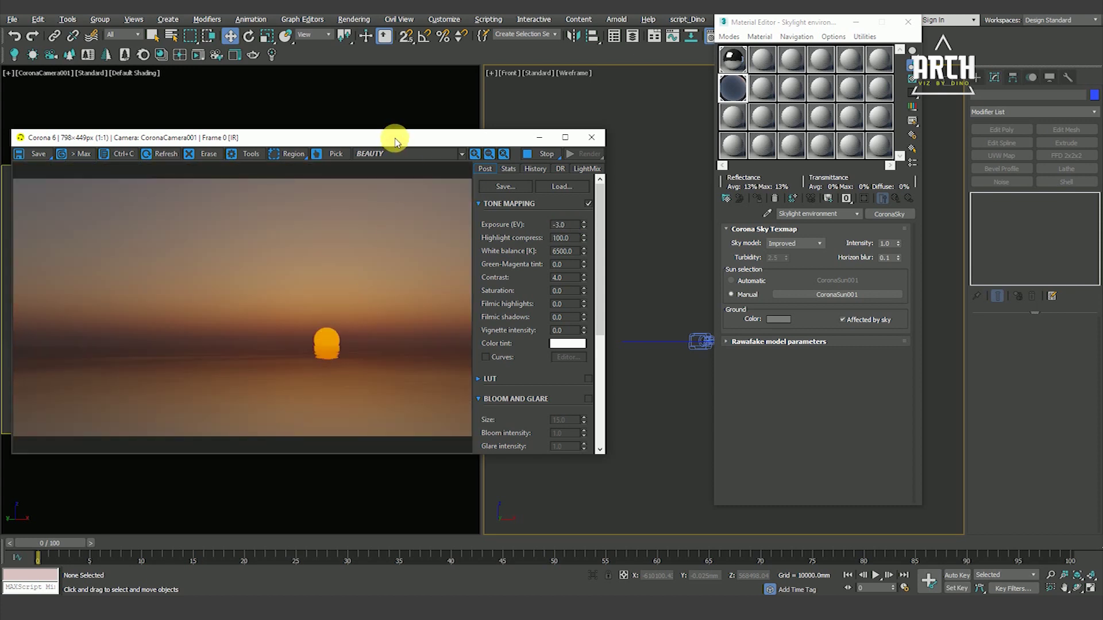
{"action": "left_click_drag", "start_coordinate": [394, 141], "coordinate": [392, 138]}
{"action": "scroll", "coordinate": [319, 352], "scroll_direction": "up", "scroll_amount": 2}
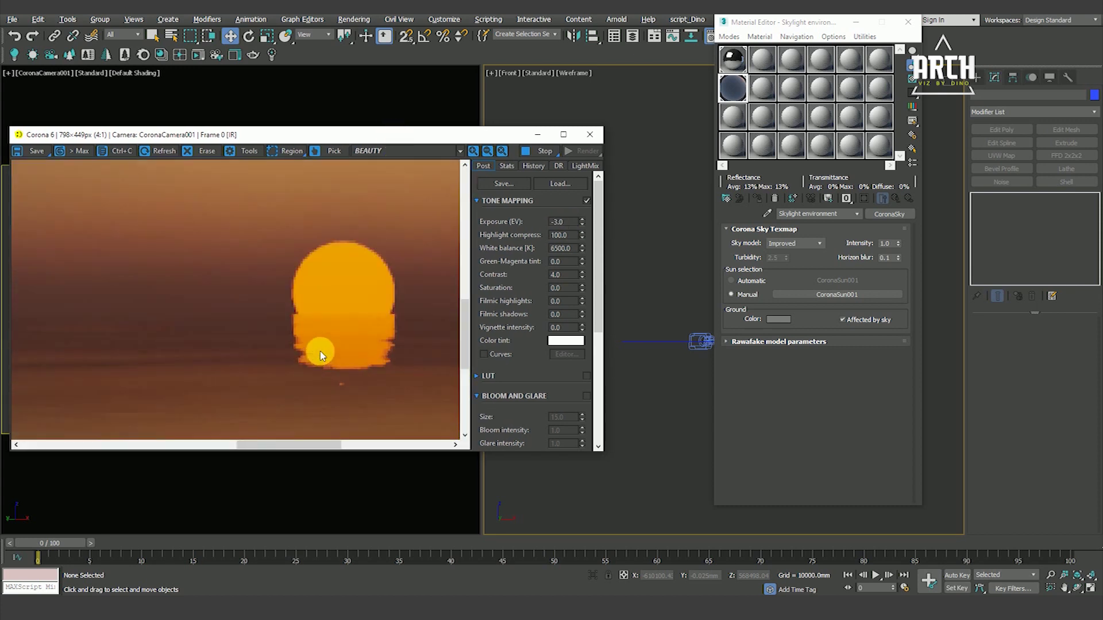
{"action": "scroll", "coordinate": [325, 326], "scroll_direction": "down", "scroll_amount": 2}
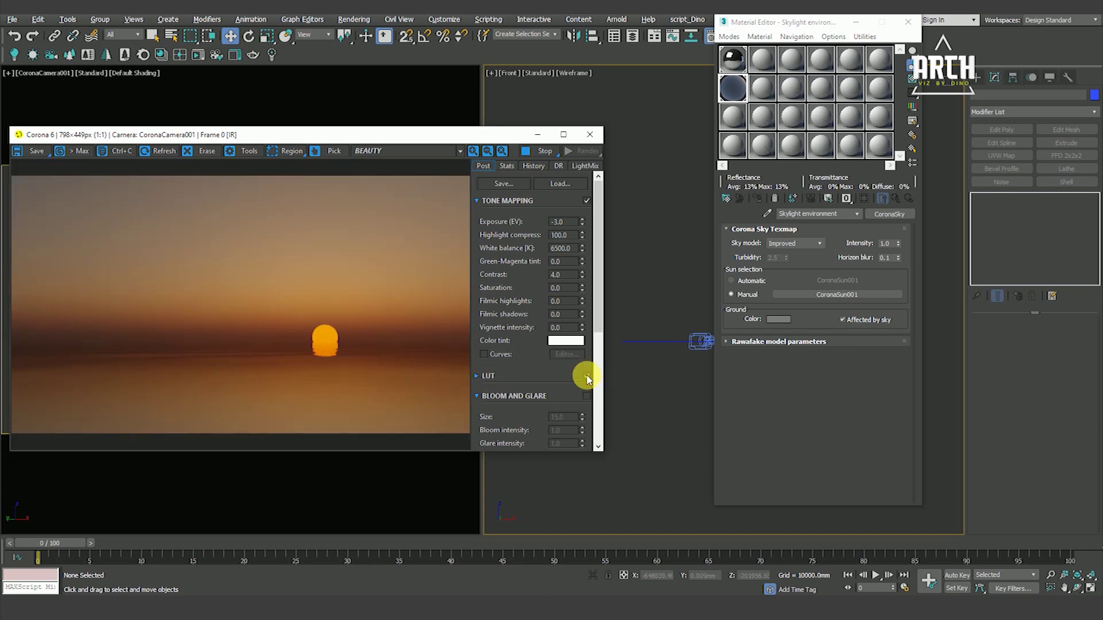
{"action": "left_click", "coordinate": [484, 375]}
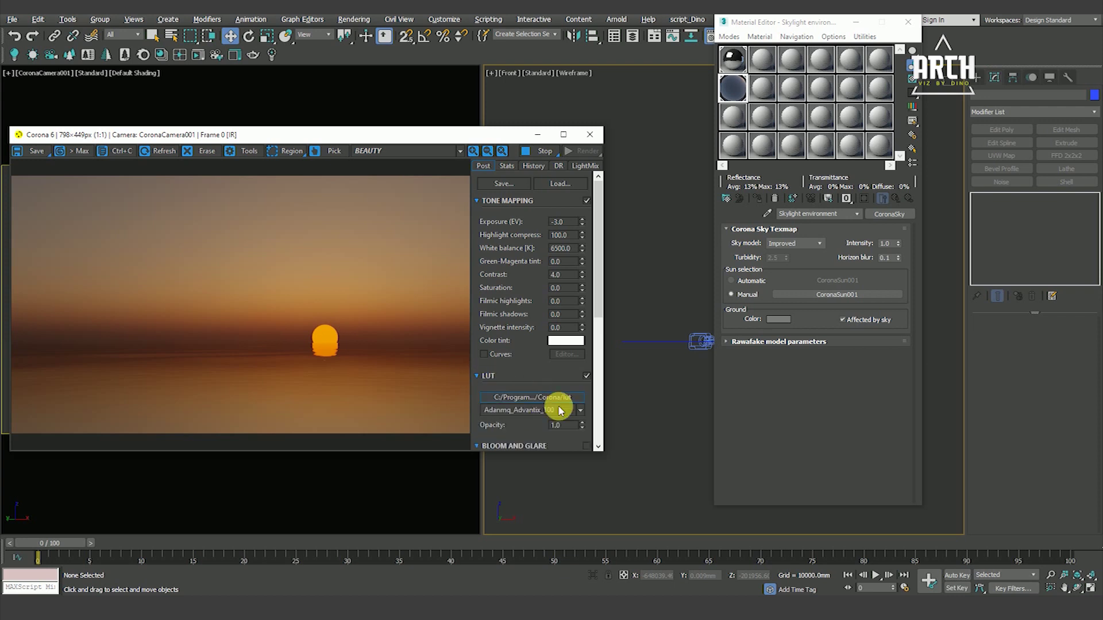
Step: Apply the graphic_02 LUT to the render at 0.5 opacity
{"action": "left_click", "coordinate": [584, 413]}
{"action": "left_click_drag", "start_coordinate": [582, 448], "coordinate": [583, 577]}
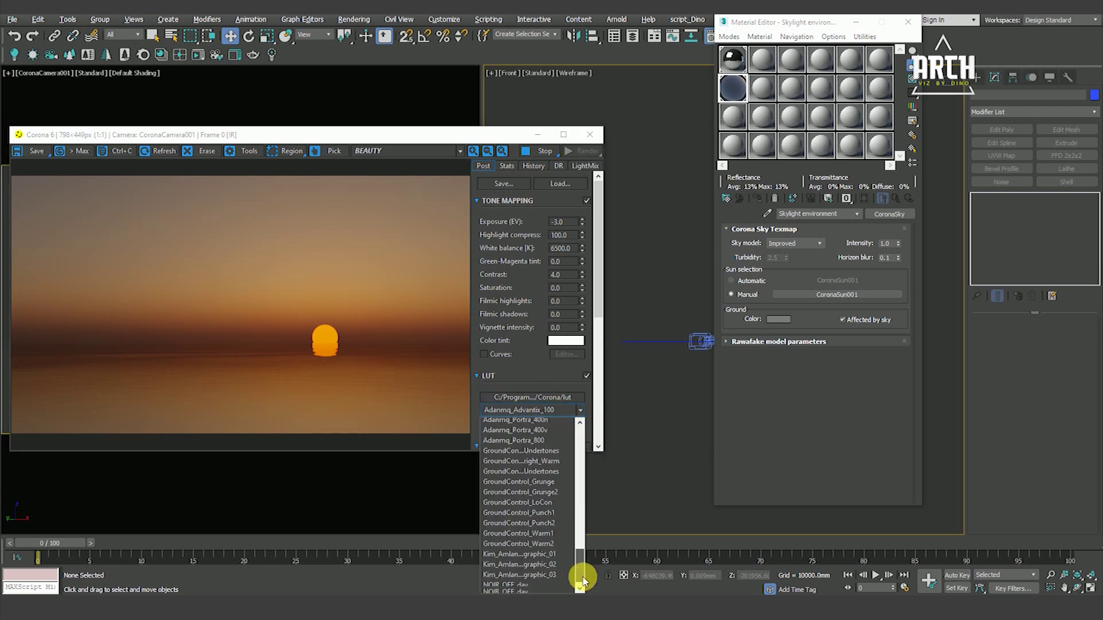
{"action": "left_click", "coordinate": [555, 558]}
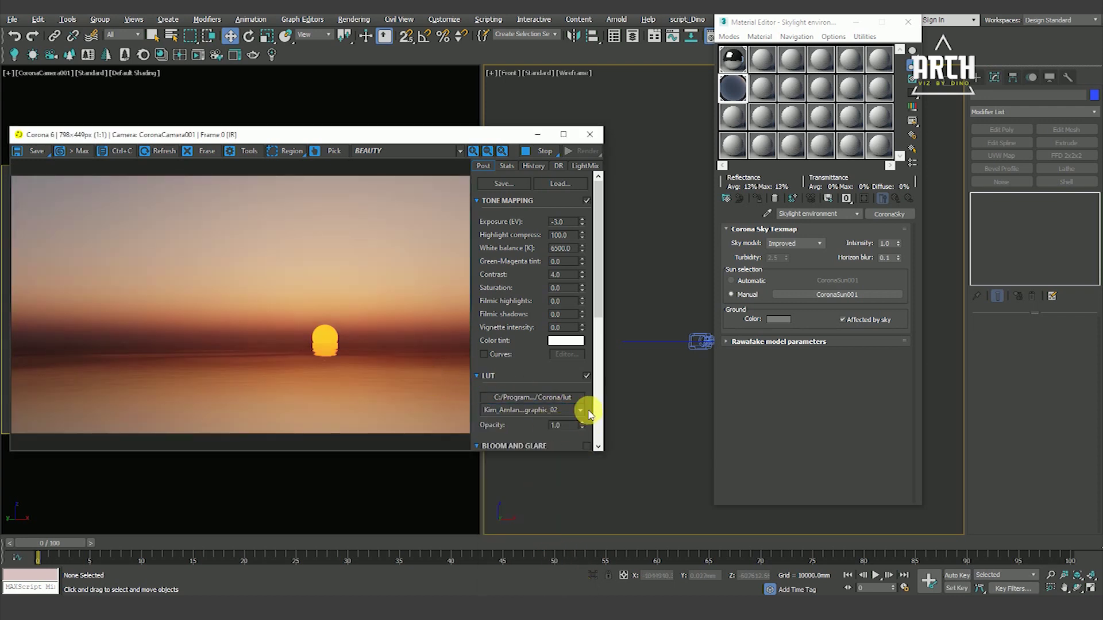
{"action": "left_click", "coordinate": [566, 426]}
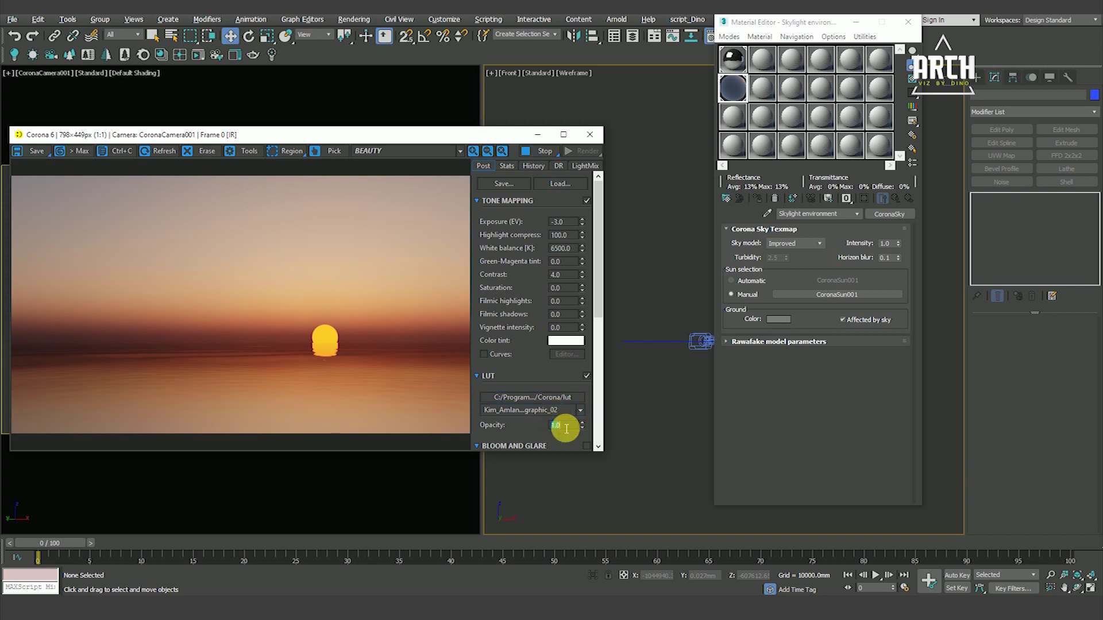
{"action": "type", "text": "0.5"}
Step: Enable Curves and bend the brightness curve upward in the Curve Editor
{"action": "left_click", "coordinate": [484, 354]}
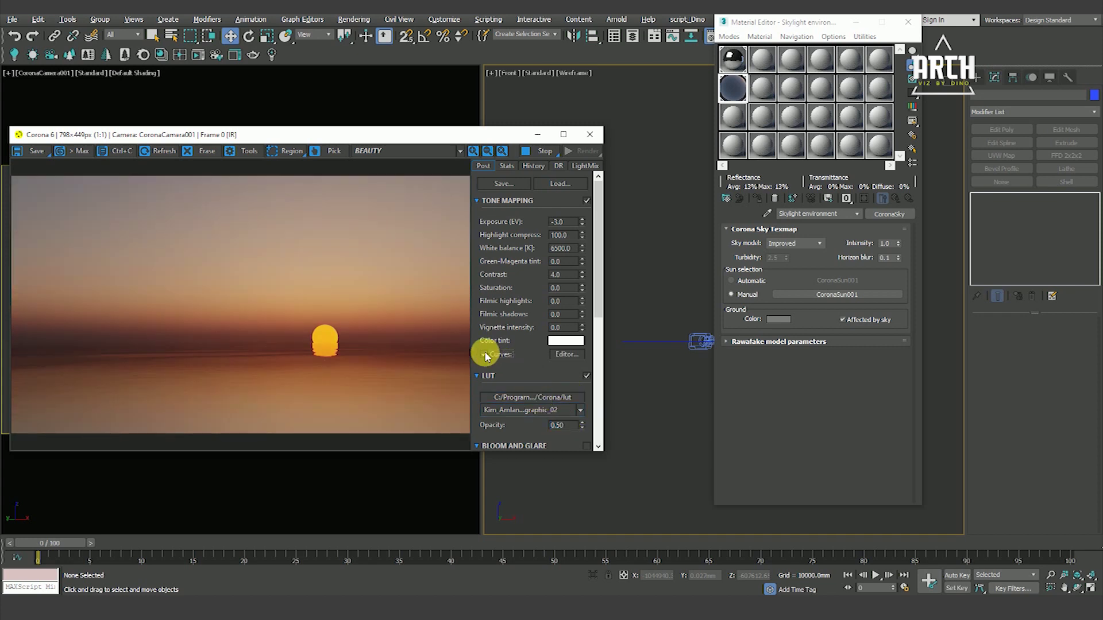
{"action": "left_click", "coordinate": [565, 357]}
{"action": "left_click_drag", "start_coordinate": [657, 381], "coordinate": [711, 331]}
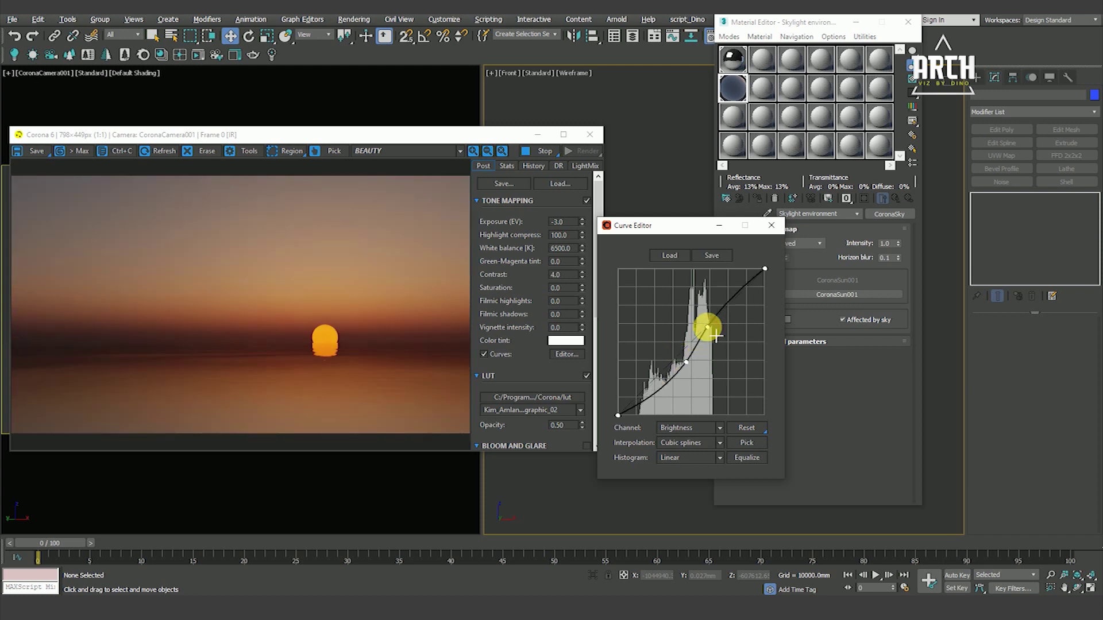
{"action": "left_click", "coordinate": [771, 225]}
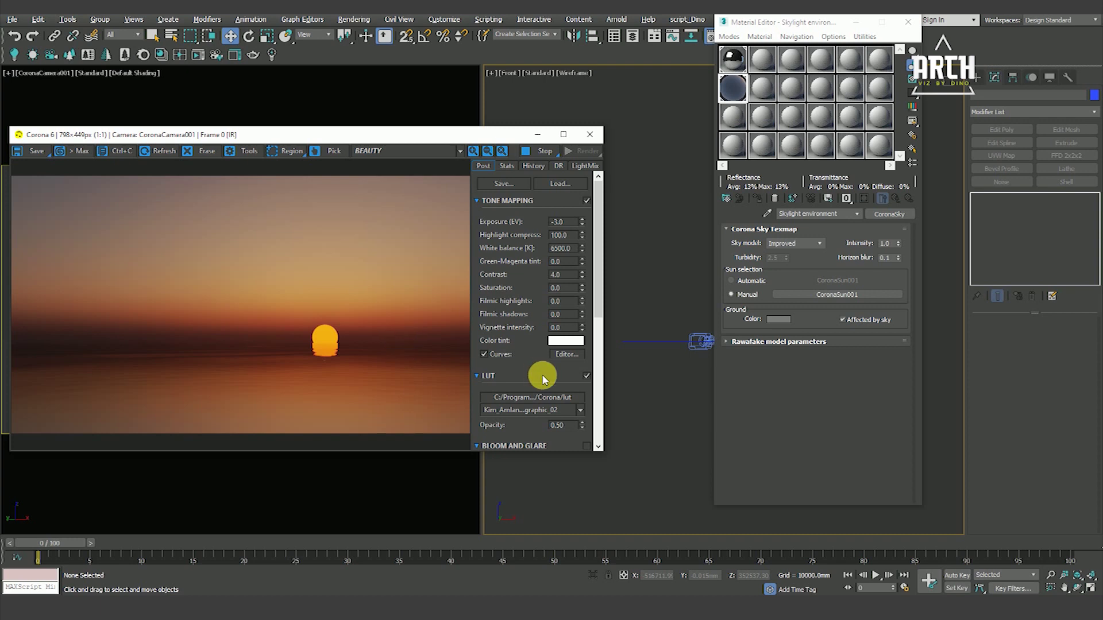
{"action": "mouse_move", "coordinate": [598, 300]}
{"action": "left_mouse_down"}
{"action": "mouse_move", "coordinate": [598, 432]}
{"action": "mouse_move", "coordinate": [598, 420]}
{"action": "left_mouse_up"}
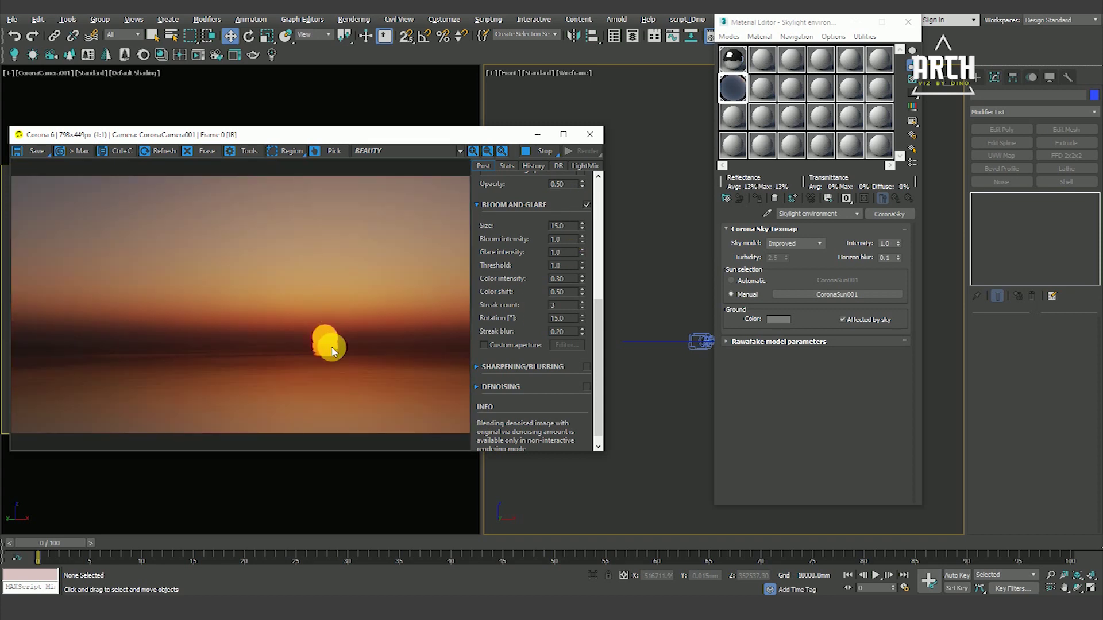
Step: Set bloom size to 2 and raise bloom intensity for a stronger glow around the sun
{"action": "scroll", "coordinate": [327, 338], "scroll_direction": "up", "scroll_amount": 2}
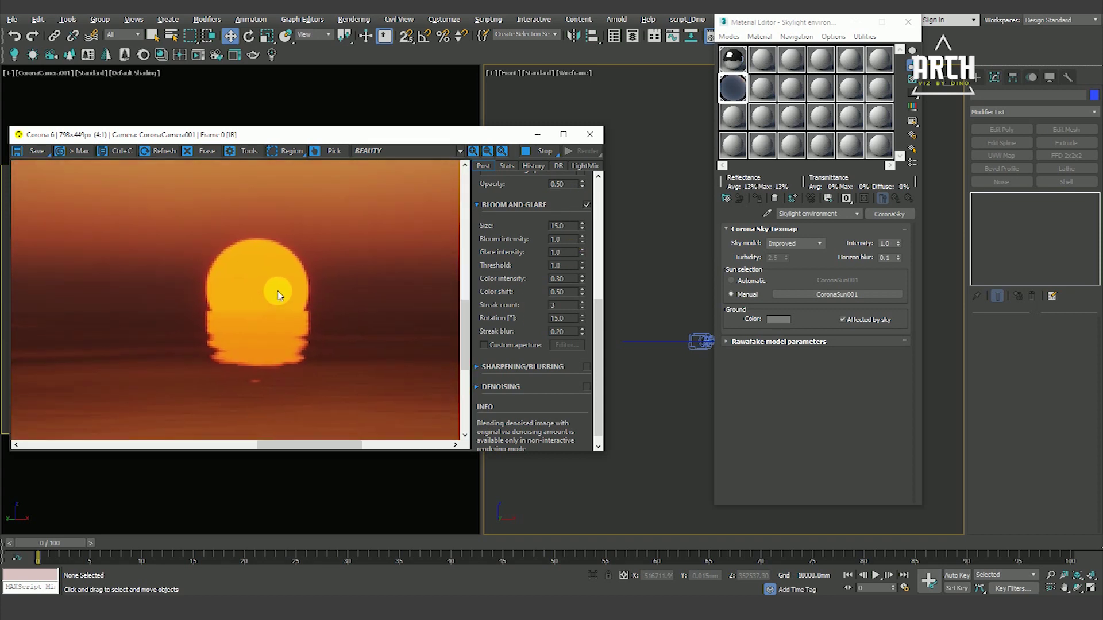
{"action": "scroll", "coordinate": [278, 291], "scroll_direction": "down", "scroll_amount": 1}
{"action": "scroll", "coordinate": [273, 286], "scroll_direction": "up", "scroll_amount": 1}
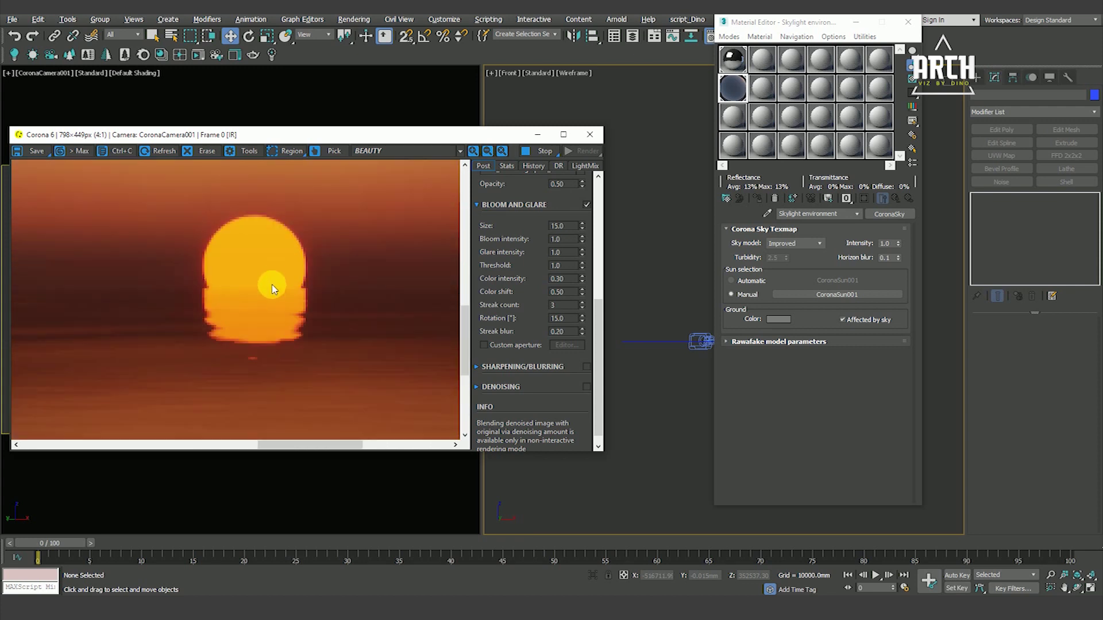
{"action": "left_click", "coordinate": [575, 229]}
{"action": "type", "text": "20"}
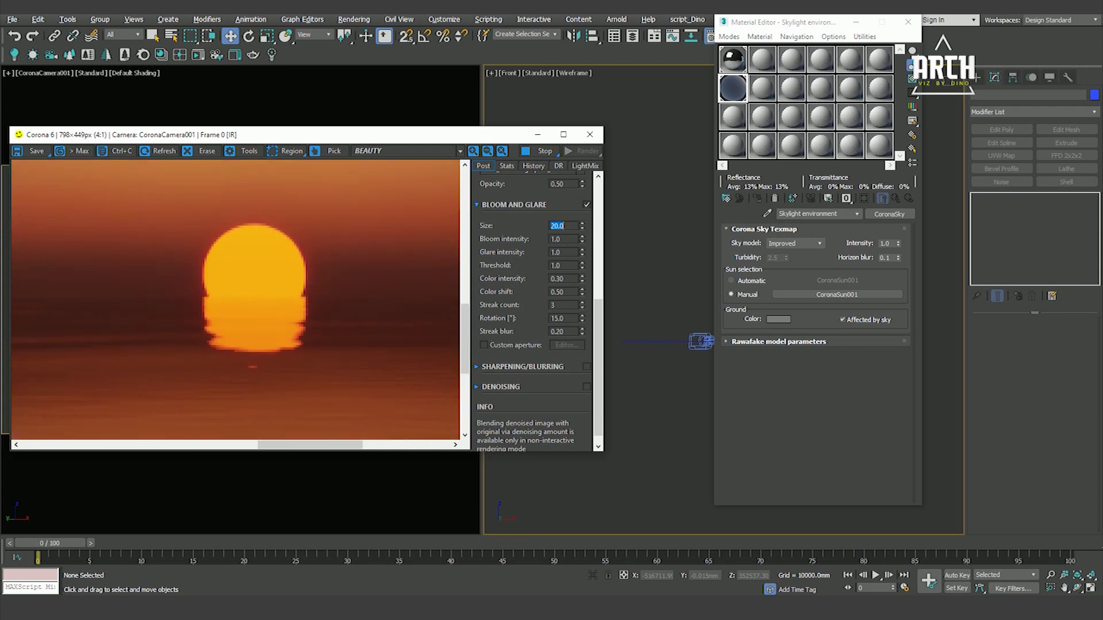
{"action": "left_click", "coordinate": [562, 242]}
{"action": "type", "text": "1"}
{"action": "left_click", "coordinate": [540, 252]}
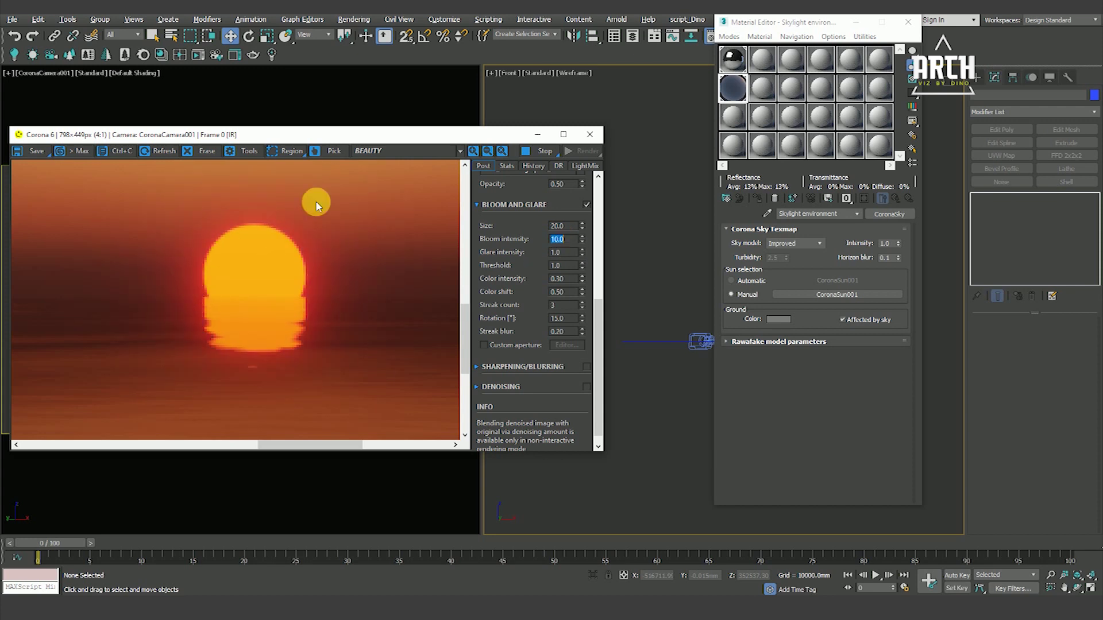
Step: Set the vignette intensity to 1.0 to darken the render's corners
{"action": "scroll", "coordinate": [259, 329], "scroll_direction": "down", "scroll_amount": 1}
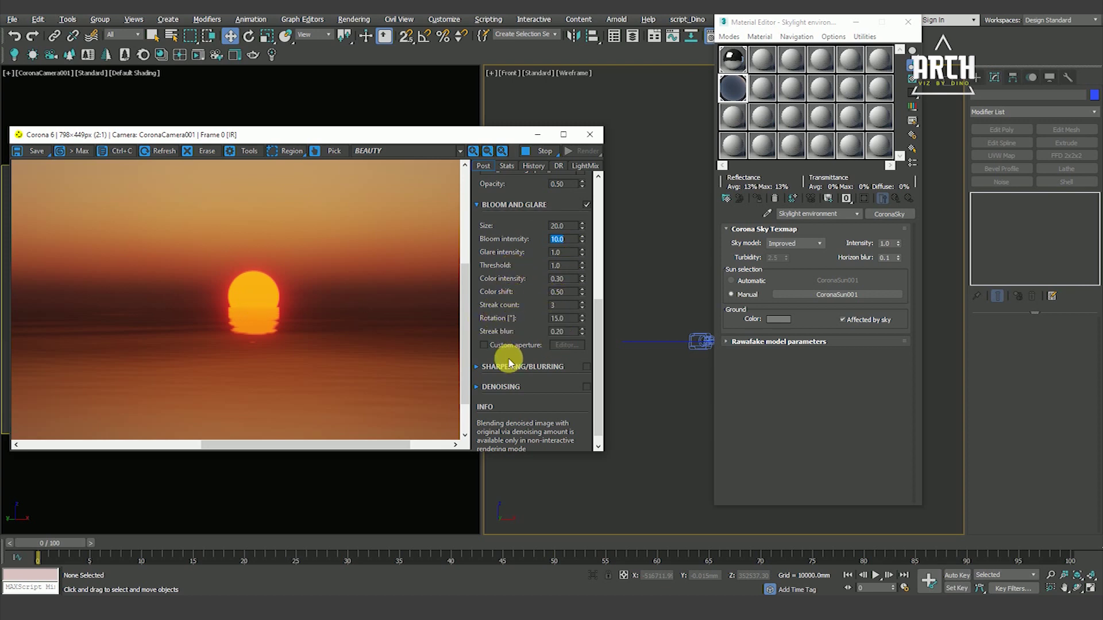
{"action": "left_click_drag", "start_coordinate": [599, 342], "coordinate": [597, 288]}
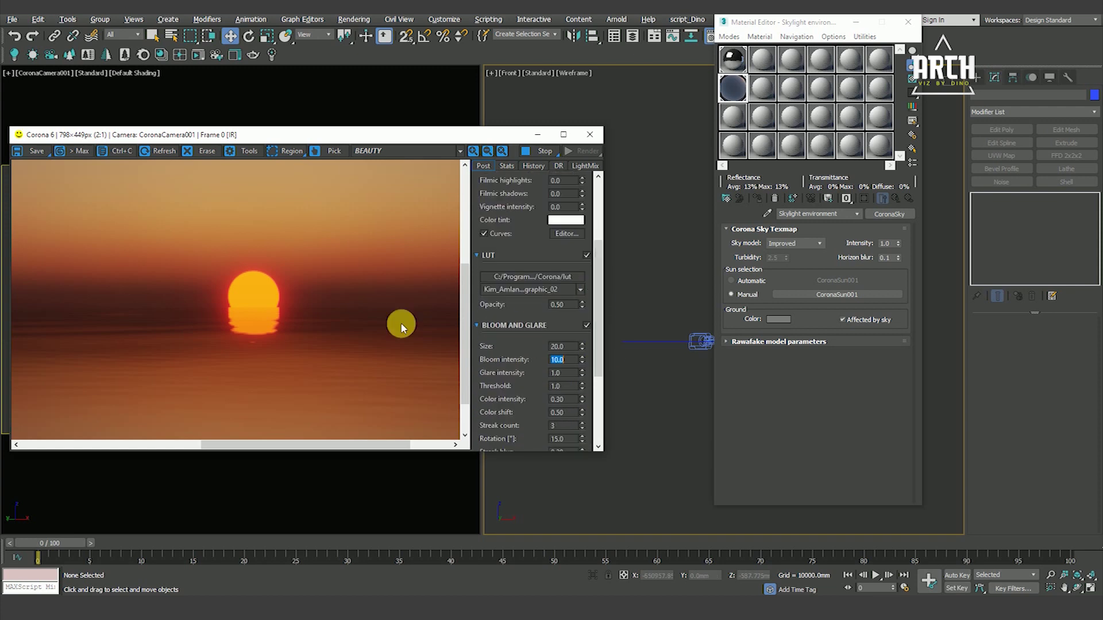
{"action": "scroll", "coordinate": [336, 331], "scroll_direction": "down", "scroll_amount": 1}
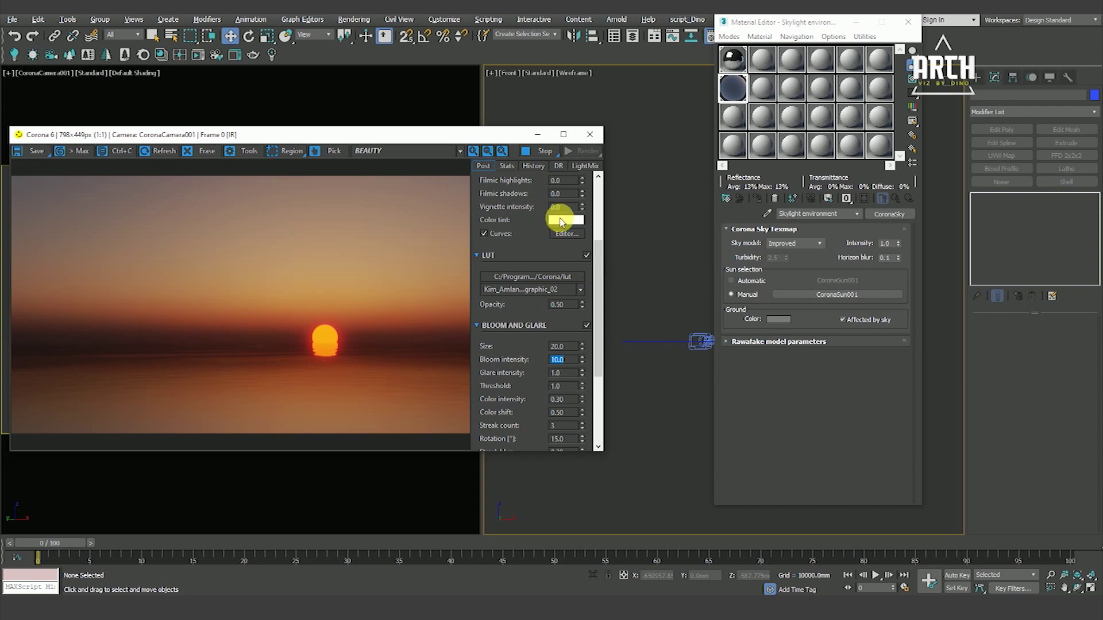
{"action": "key", "text": "Return"}
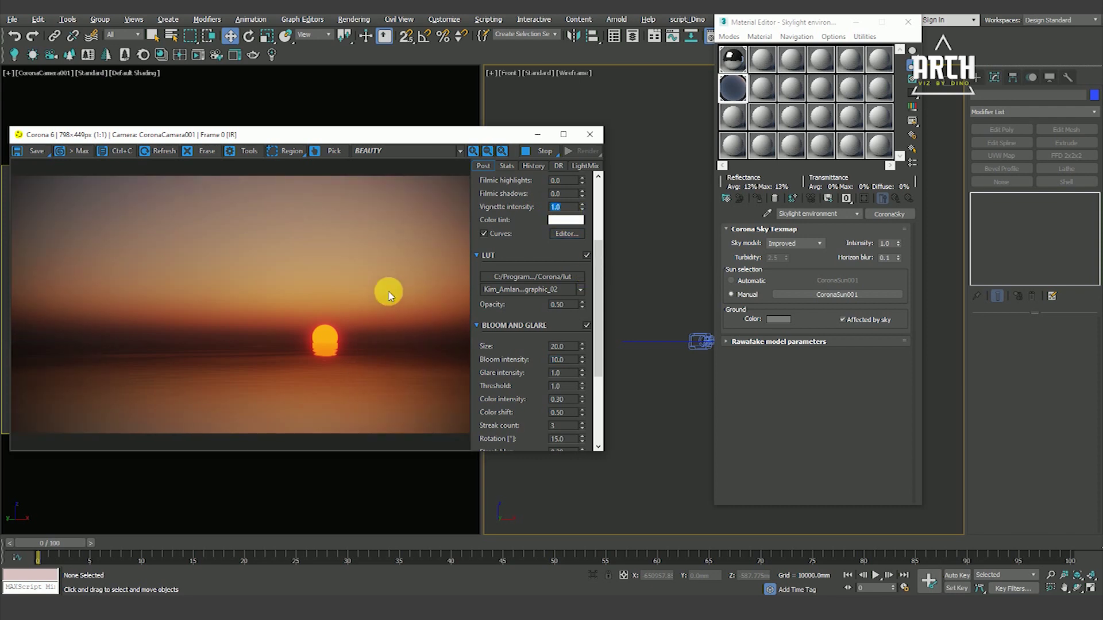
{"action": "left_click_drag", "start_coordinate": [597, 347], "coordinate": [598, 383]}
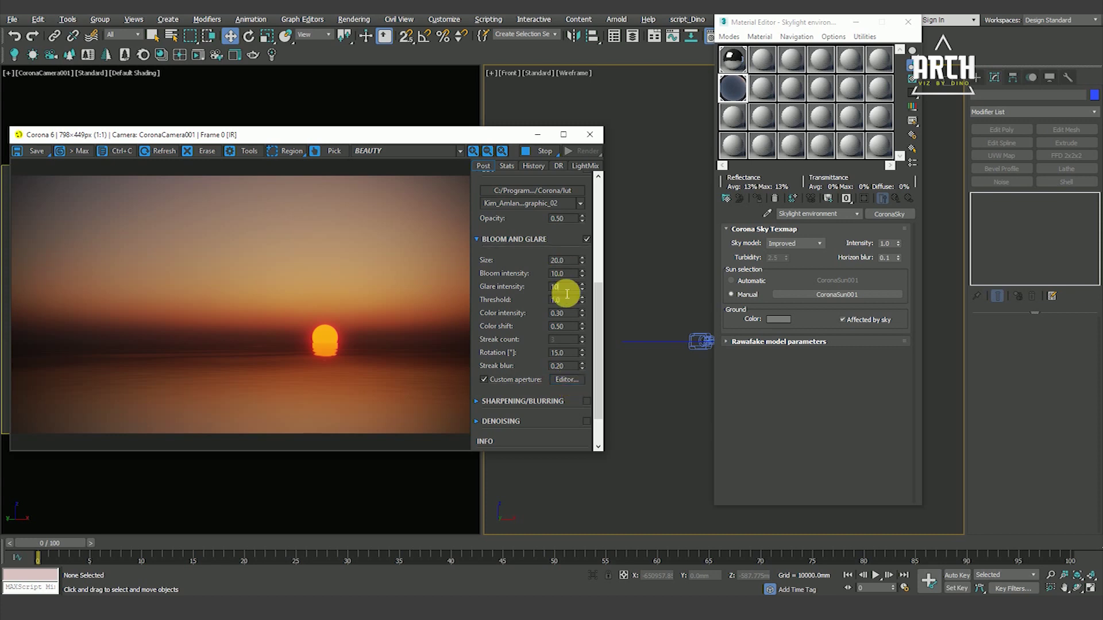
Step: Try glare intensity 50, then set bloom intensity to 20 and return glare to 10
{"action": "type", "text": "50"}
{"action": "scroll", "coordinate": [326, 340], "scroll_direction": "up", "scroll_amount": 1}
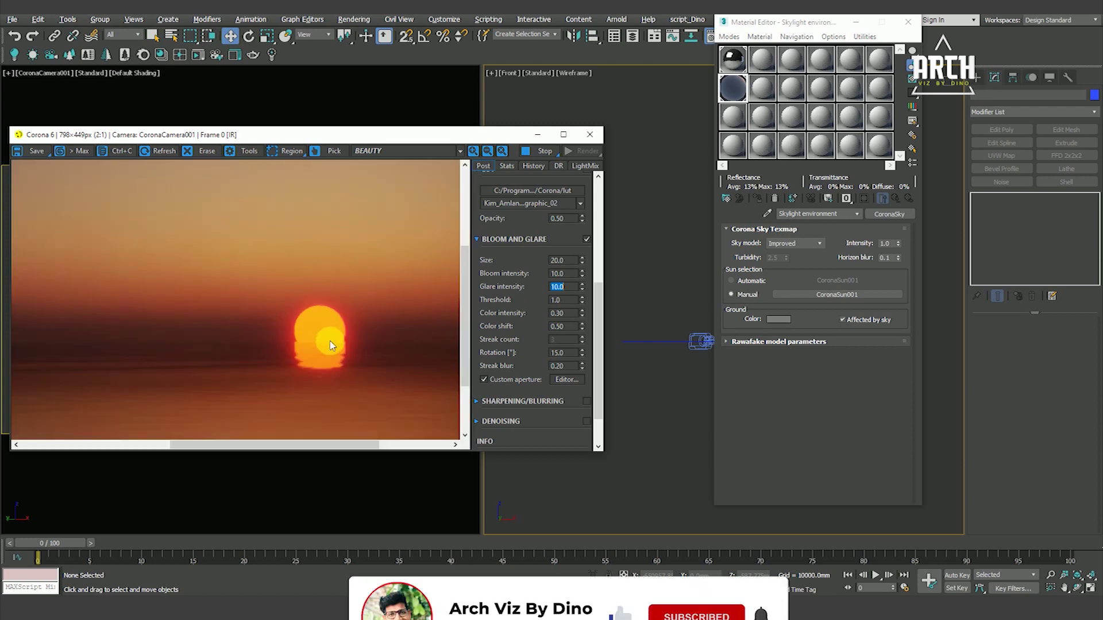
{"action": "key", "text": "Return"}
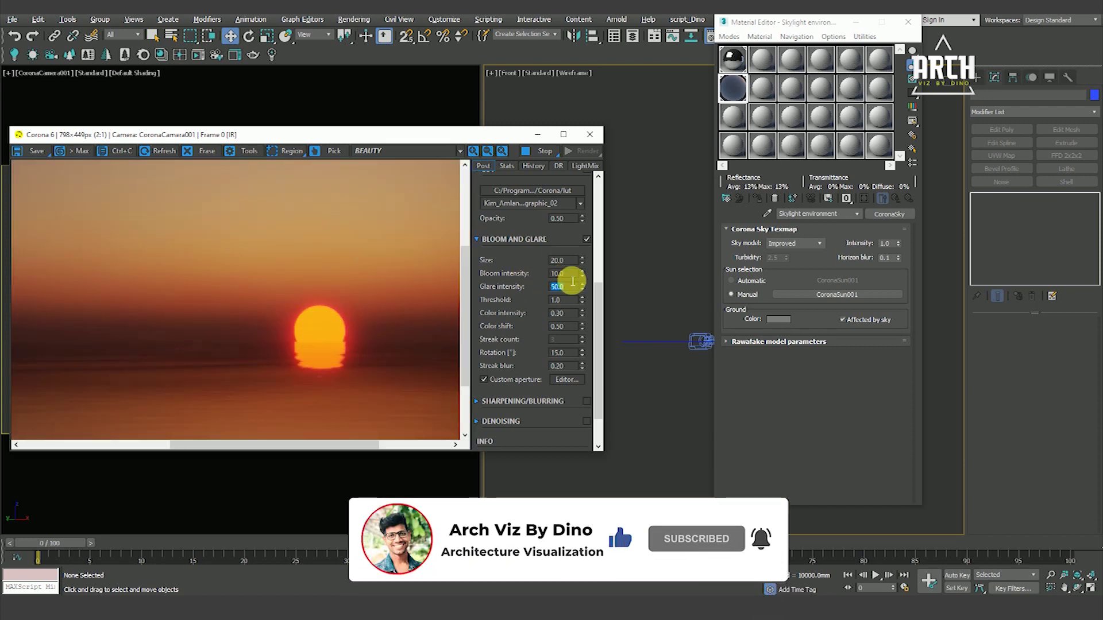
{"action": "double_click", "coordinate": [560, 273]}
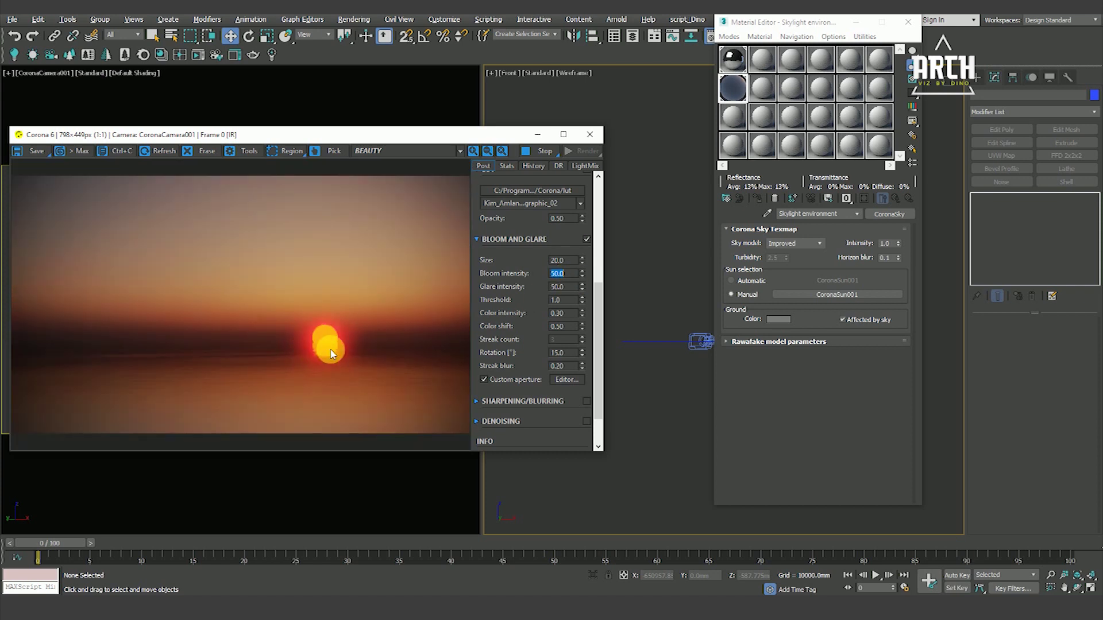
{"action": "type", "text": "20"}
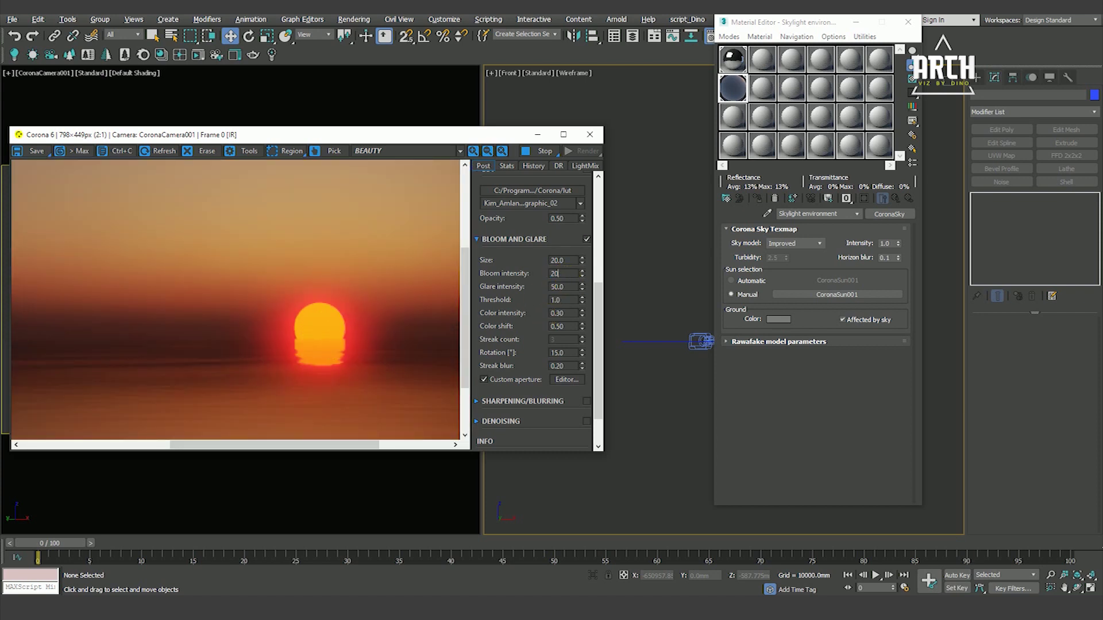
{"action": "double_click", "coordinate": [570, 291]}
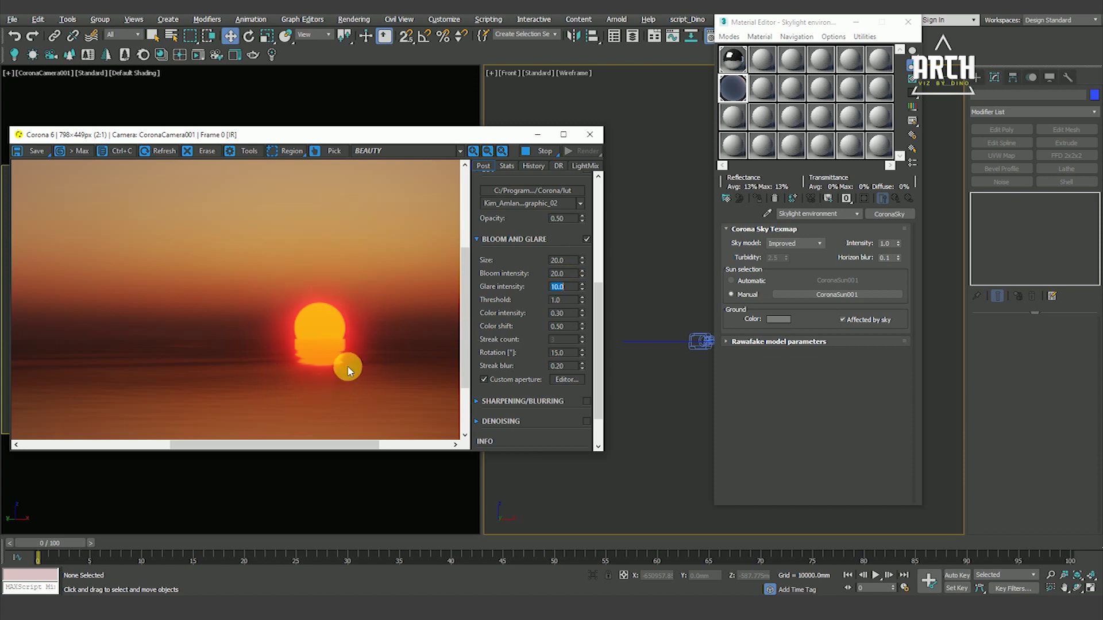
{"action": "left_click_drag", "start_coordinate": [320, 332], "coordinate": [297, 302]}
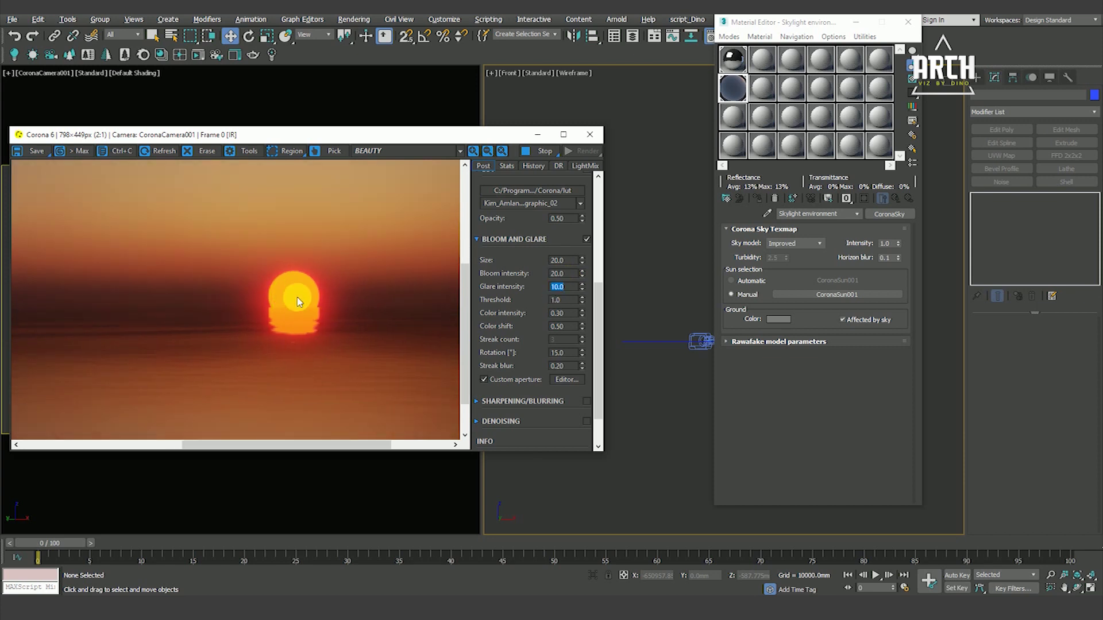
{"action": "scroll", "coordinate": [297, 301], "scroll_direction": "down", "scroll_amount": 1}
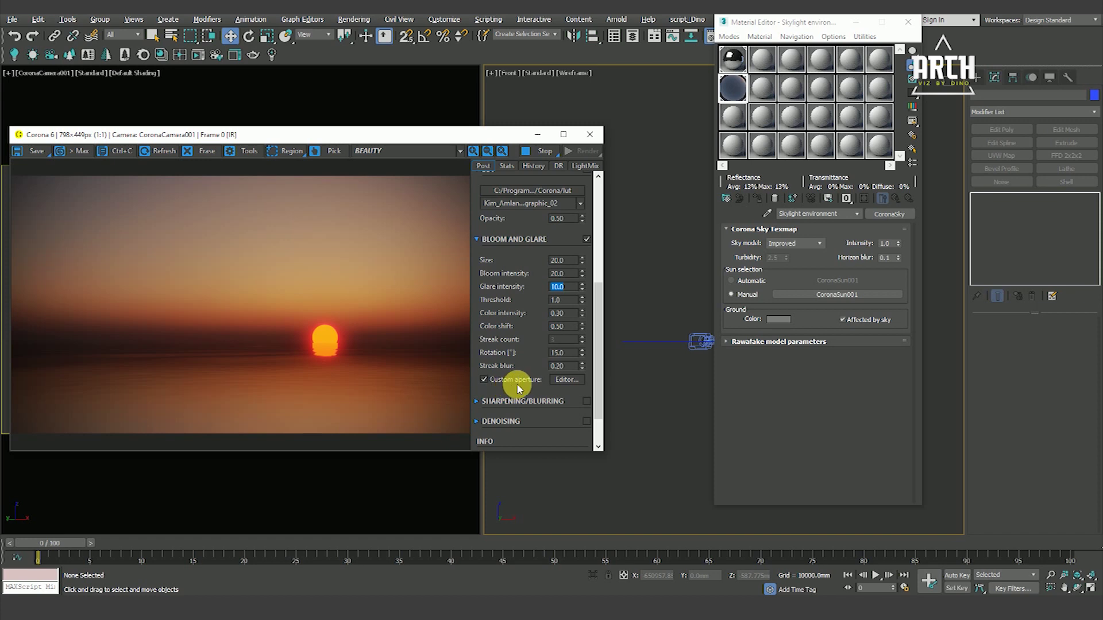
{"action": "left_click", "coordinate": [566, 380]}
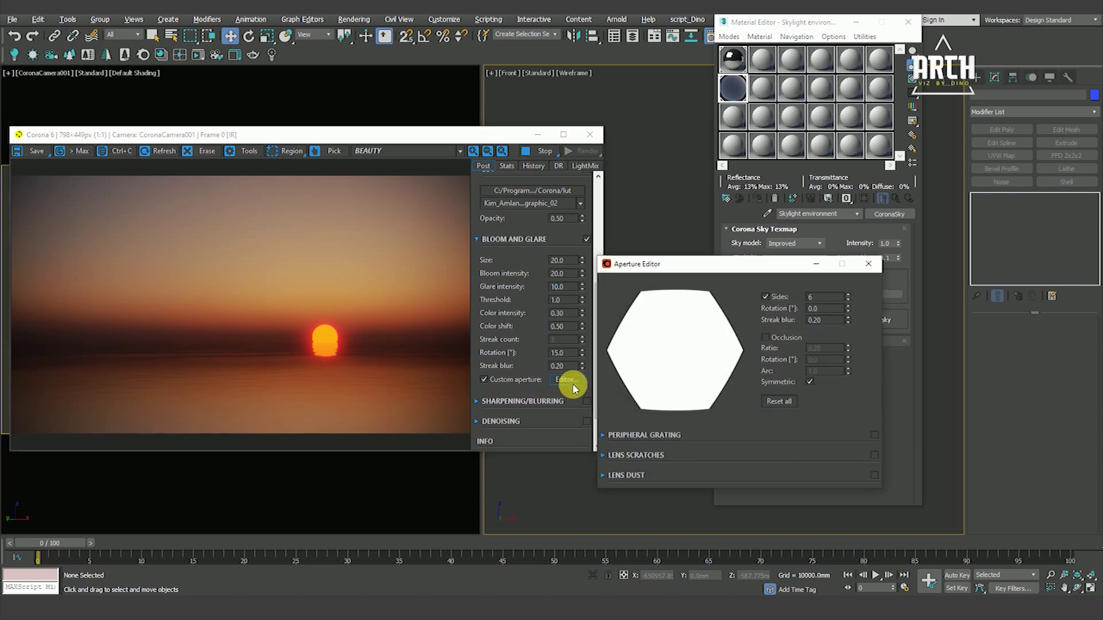
Step: Increase the aperture sides from 6 to 10 and enable occlusion with its ratio reset to zero
{"action": "left_click_drag", "start_coordinate": [699, 265], "coordinate": [737, 213]}
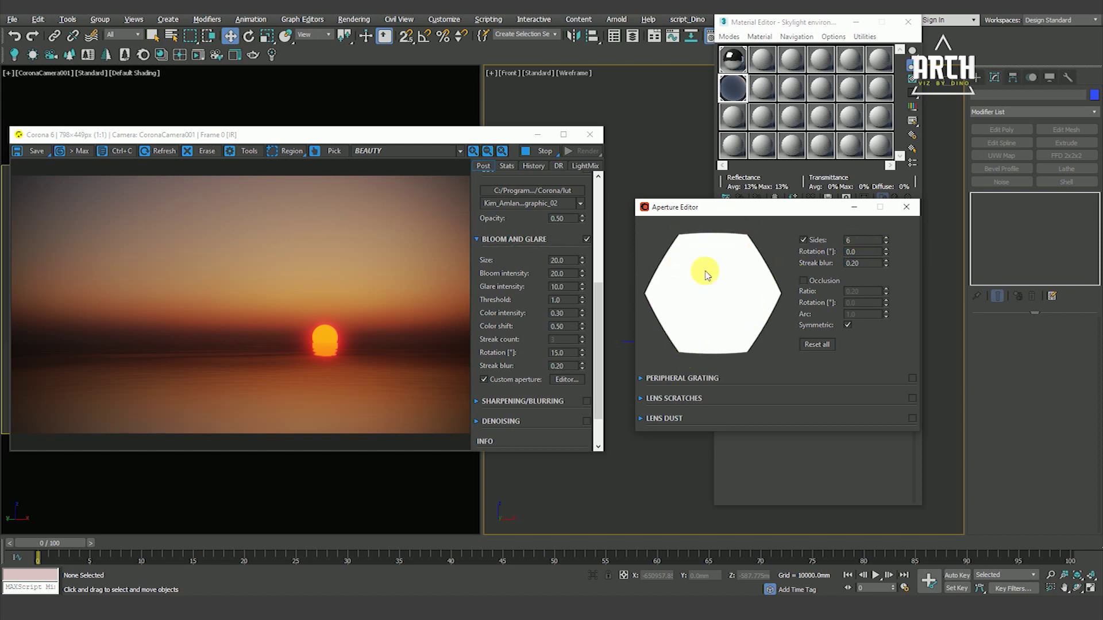
{"action": "left_click_drag", "start_coordinate": [885, 240], "coordinate": [883, 208]}
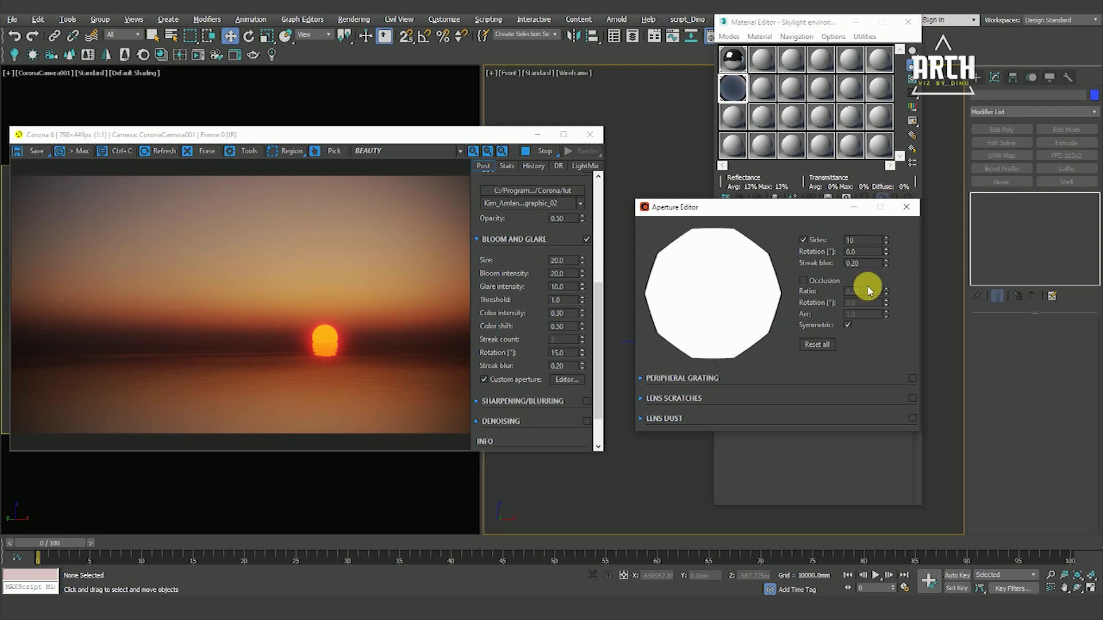
{"action": "left_click", "coordinate": [830, 281]}
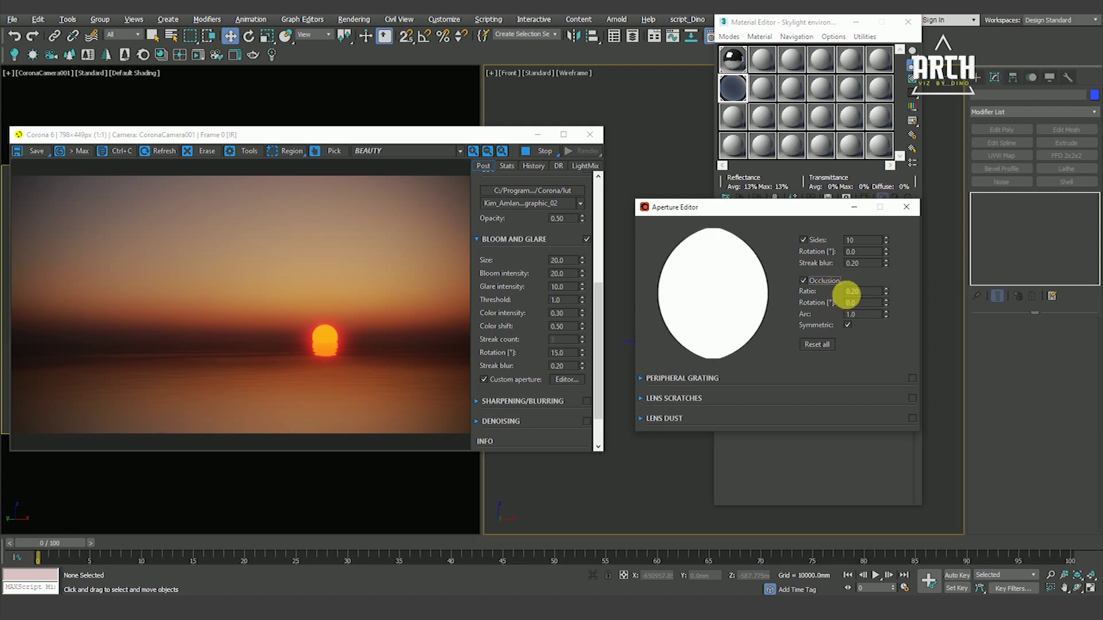
{"action": "right_click", "coordinate": [885, 292]}
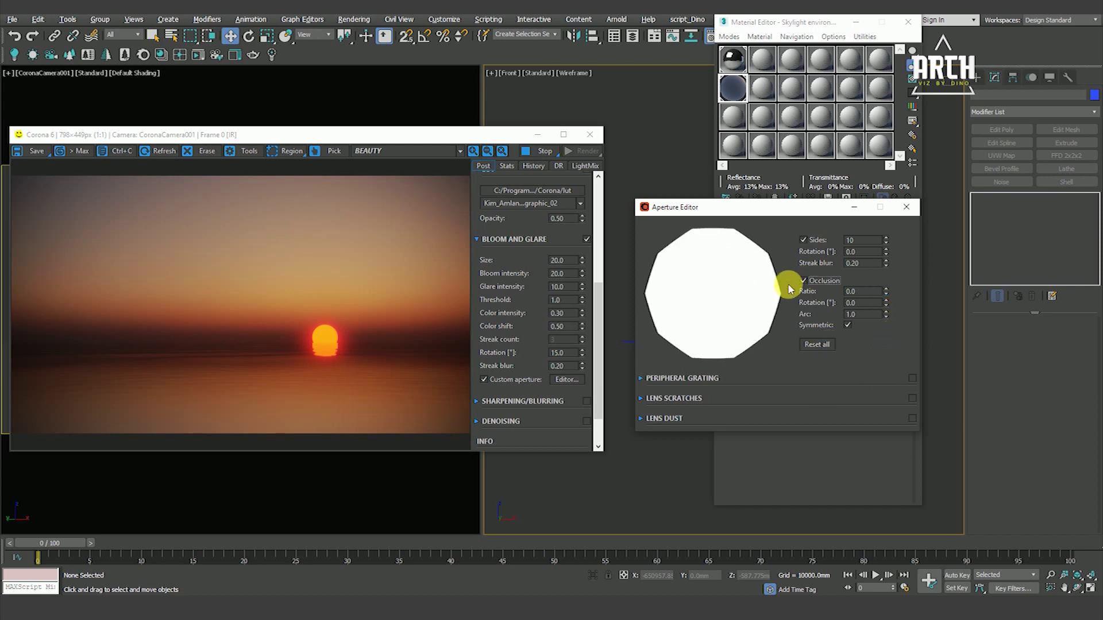
Step: Enable peripheral grating and tune its density between 1.0 and 0.50
{"action": "left_click", "coordinate": [662, 378]}
{"action": "left_click_drag", "start_coordinate": [742, 208], "coordinate": [741, 163]}
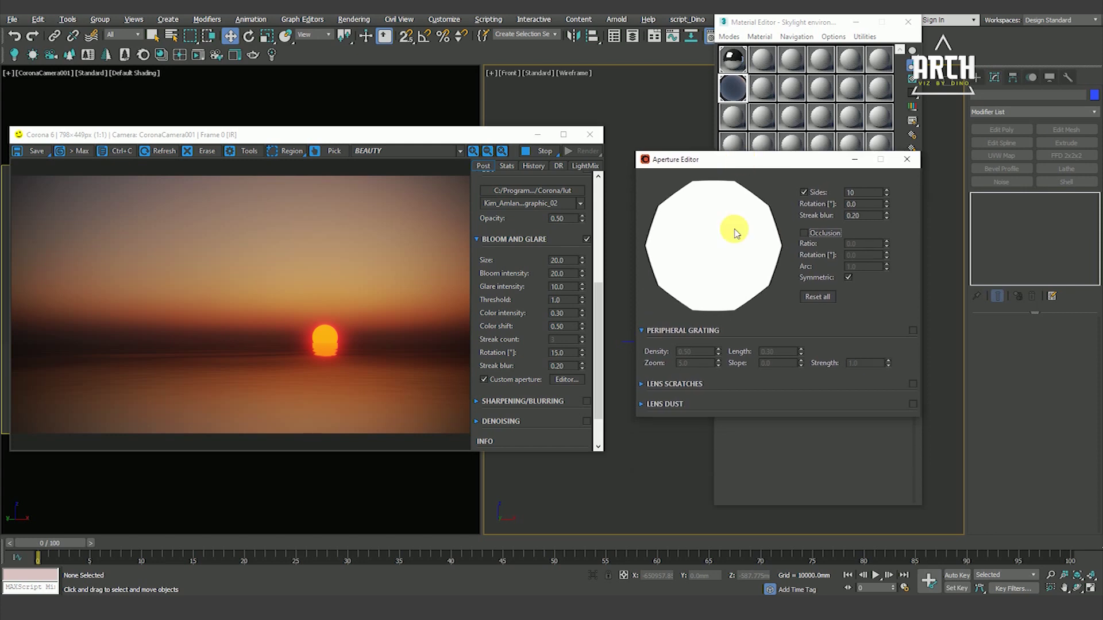
{"action": "left_click", "coordinate": [913, 331]}
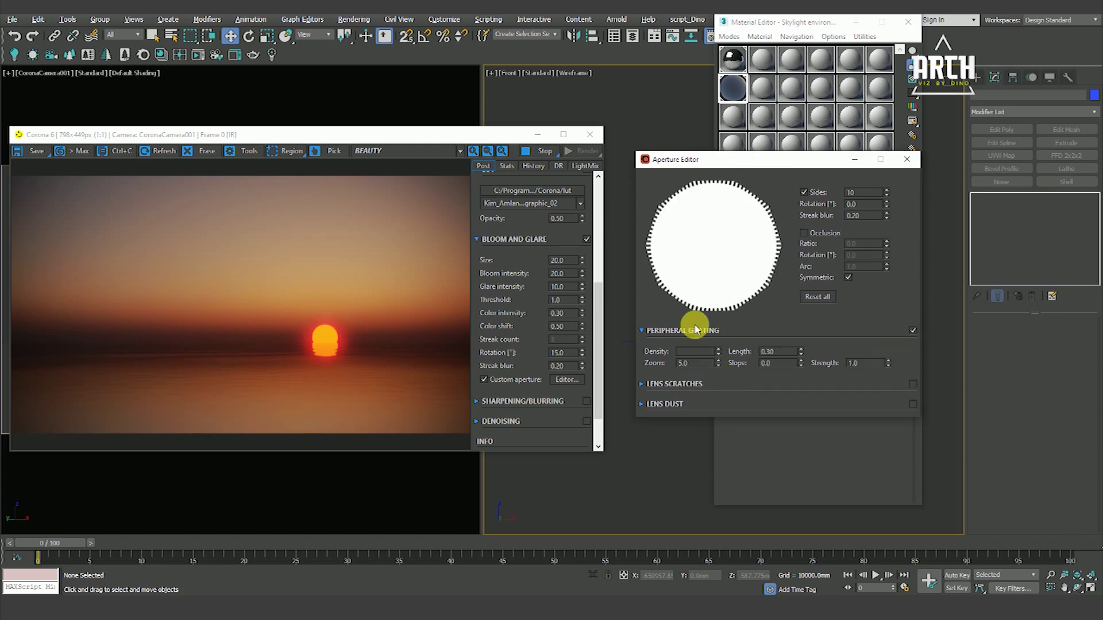
{"action": "double_click", "coordinate": [680, 363]}
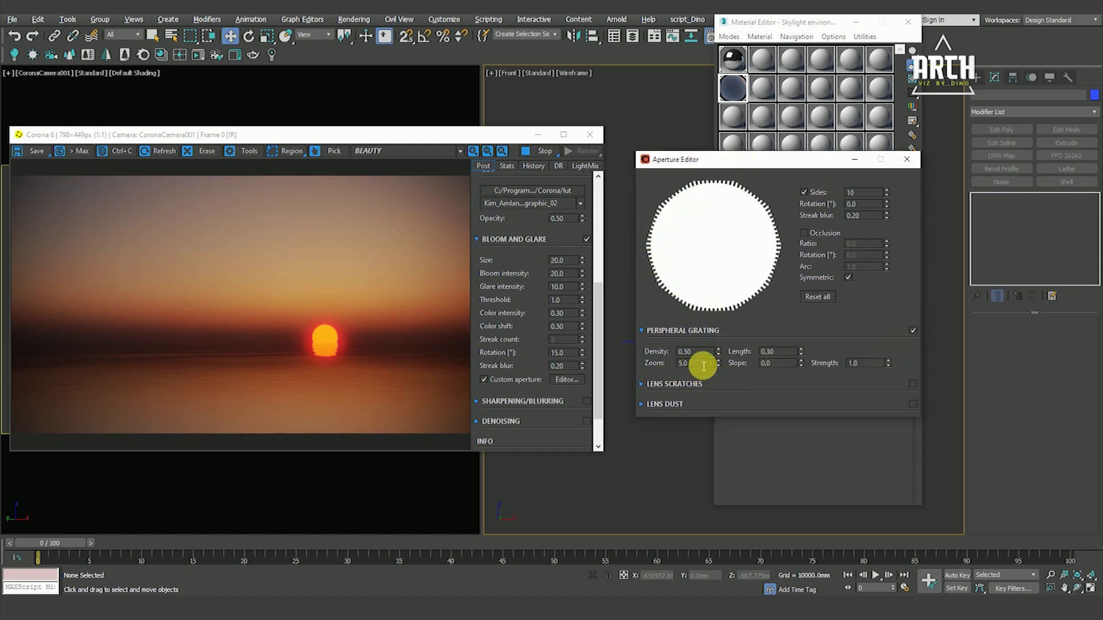
{"action": "mouse_move", "coordinate": [718, 351]}
{"action": "left_mouse_down"}
{"action": "mouse_move", "coordinate": [721, 253]}
{"action": "mouse_move", "coordinate": [718, 401]}
{"action": "left_mouse_up"}
{"action": "scroll", "coordinate": [332, 336], "scroll_direction": "up", "scroll_amount": 1}
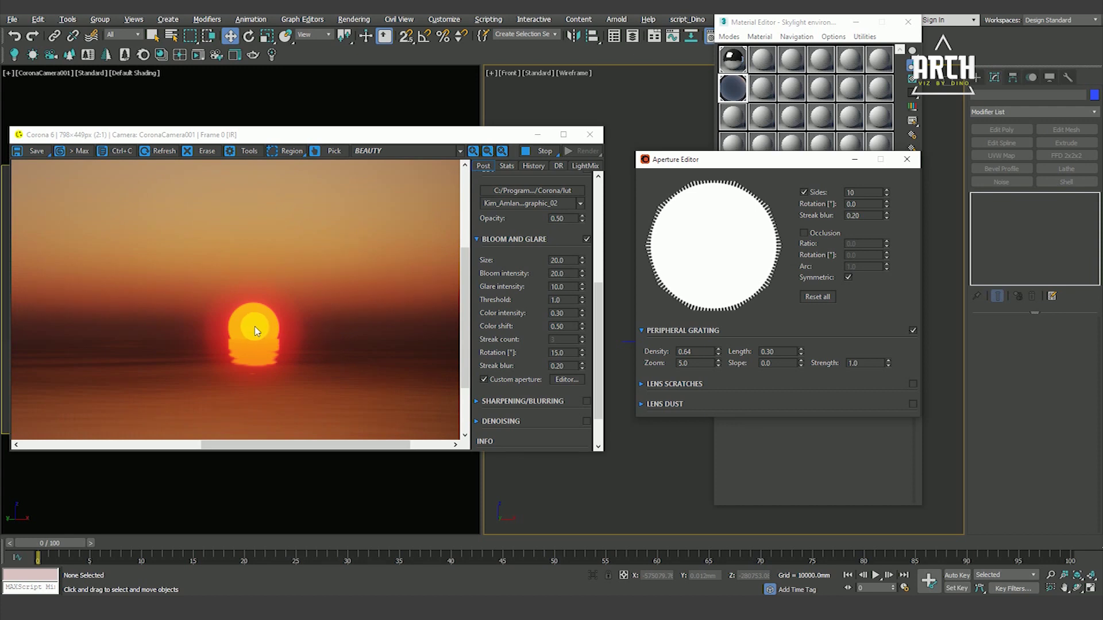
{"action": "left_click_drag", "start_coordinate": [257, 329], "coordinate": [250, 289]}
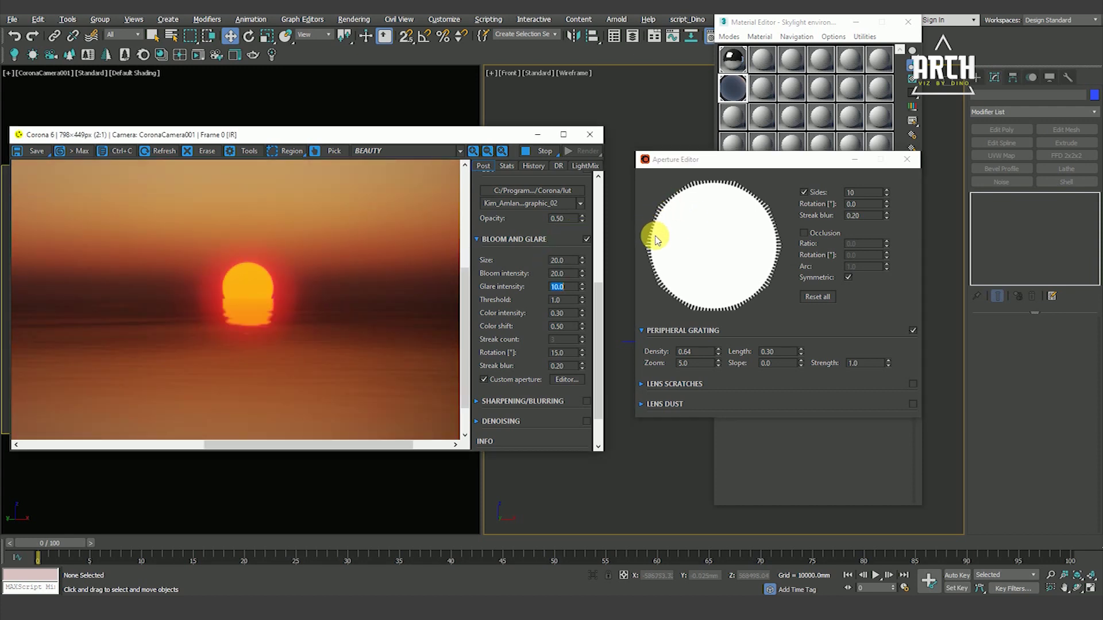
{"action": "left_click_drag", "start_coordinate": [717, 357], "coordinate": [706, 353]}
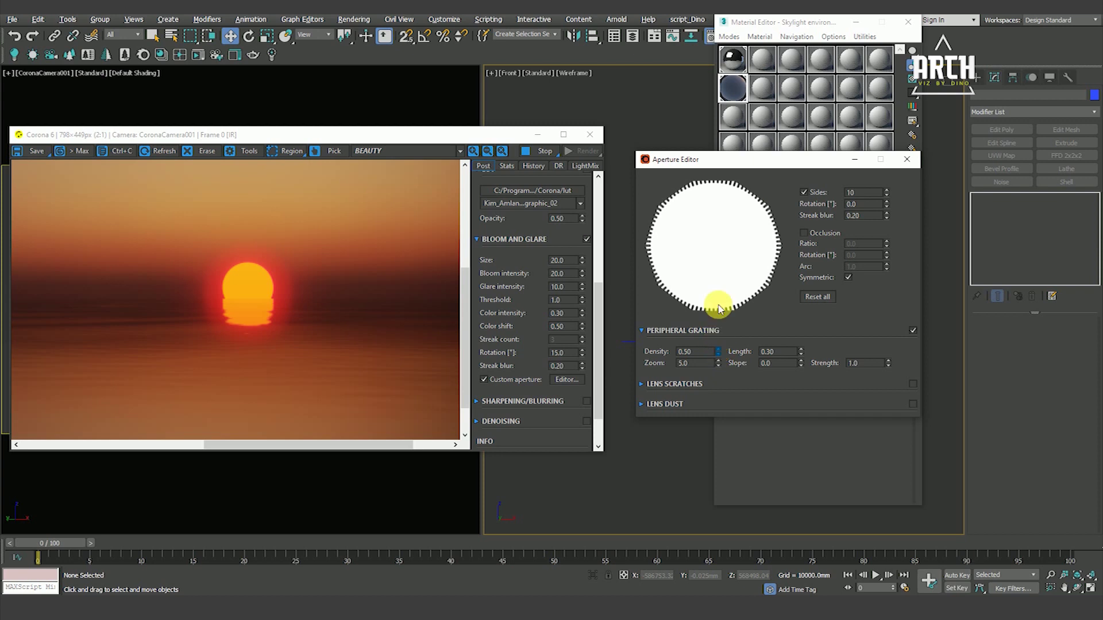
Step: Set the grating zoom to 10 and reset the grating length to 0.30
{"action": "double_click", "coordinate": [699, 368]}
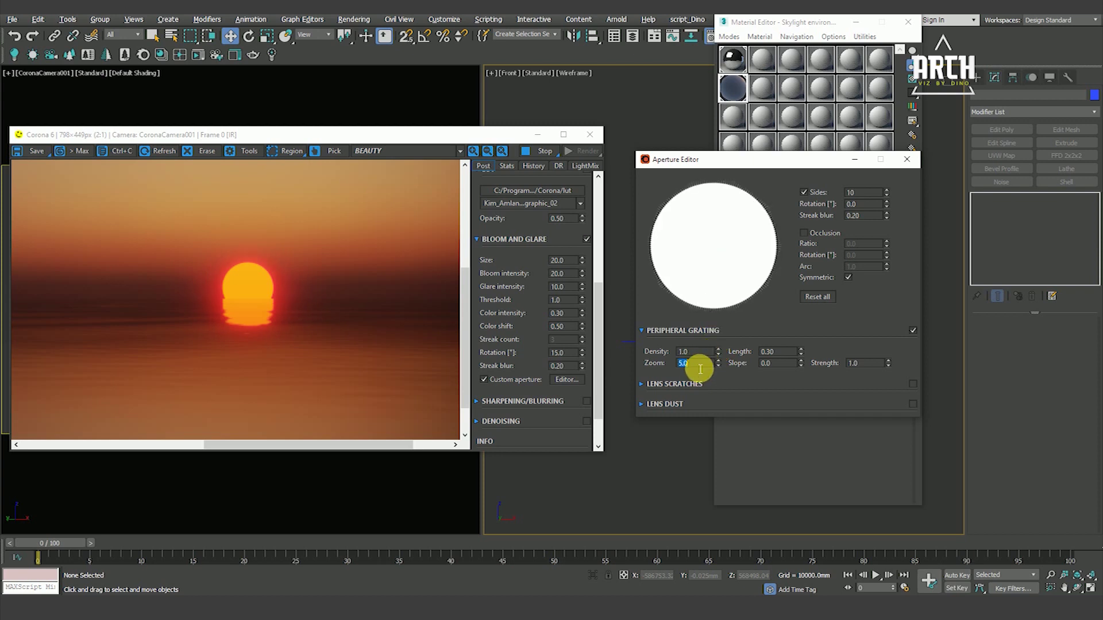
{"action": "type", "text": "10"}
{"action": "key", "text": "Return"}
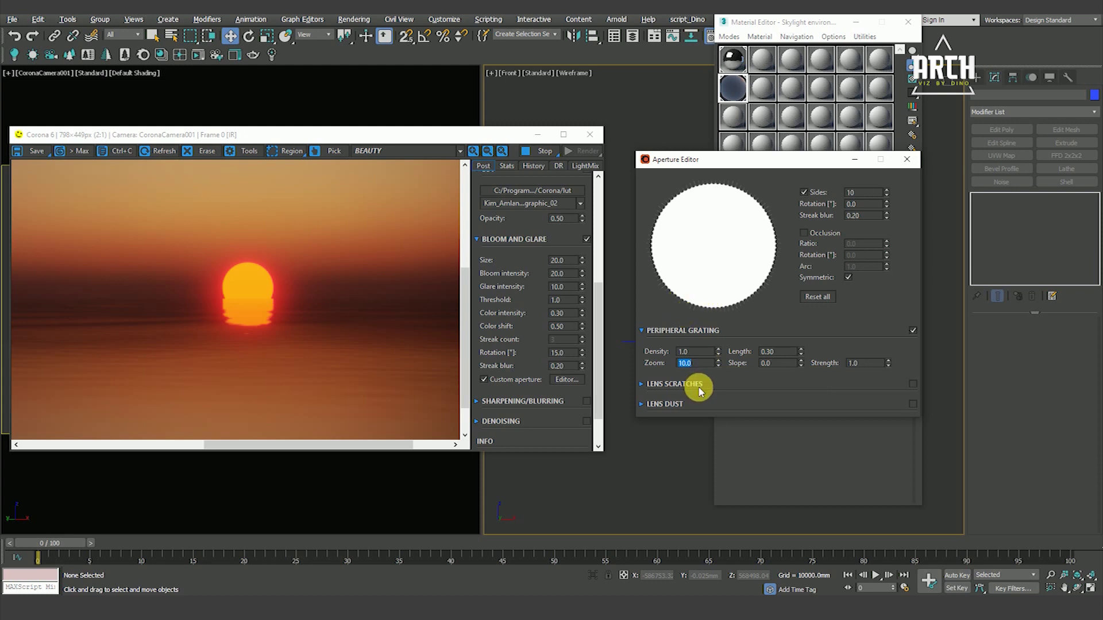
{"action": "left_click", "coordinate": [788, 356]}
{"action": "type", "text": "1.25"}
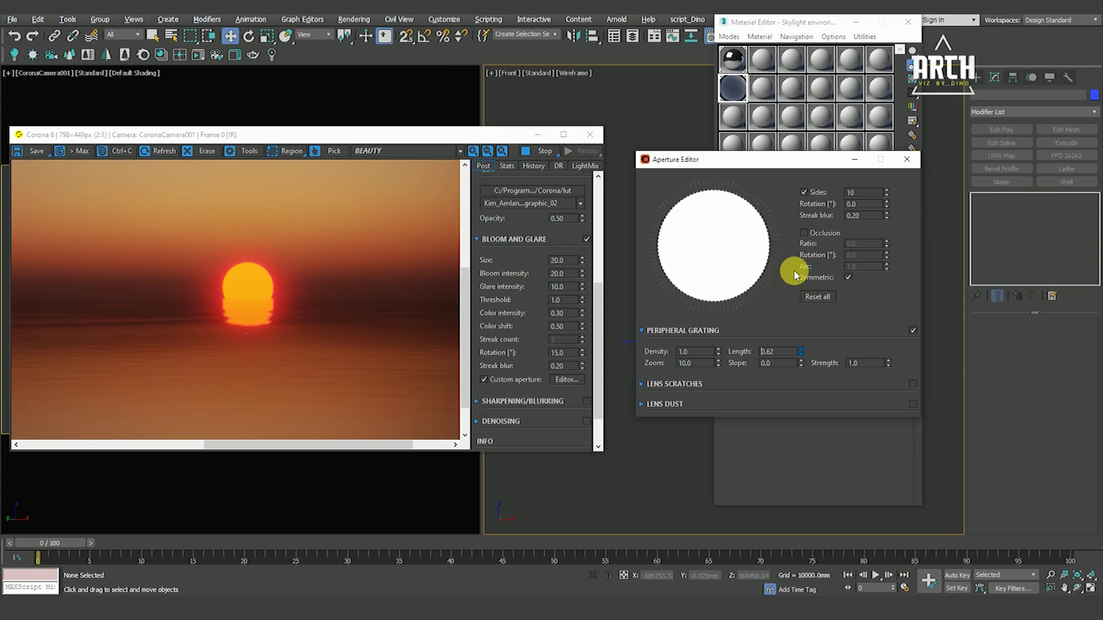
{"action": "type", "text": "2.13"}
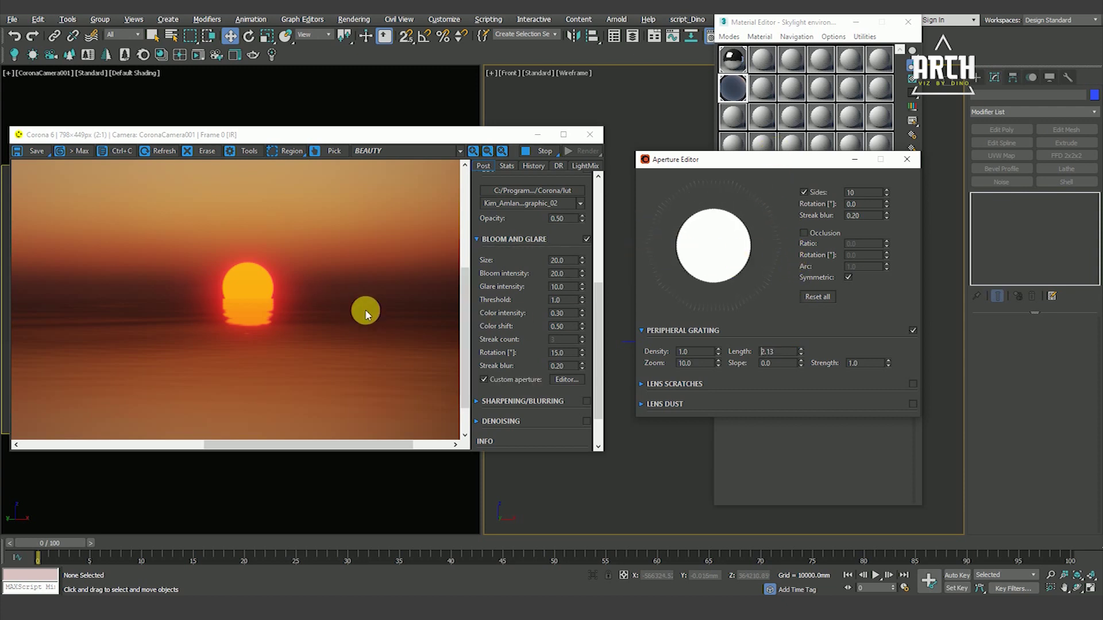
{"action": "right_click", "coordinate": [802, 353]}
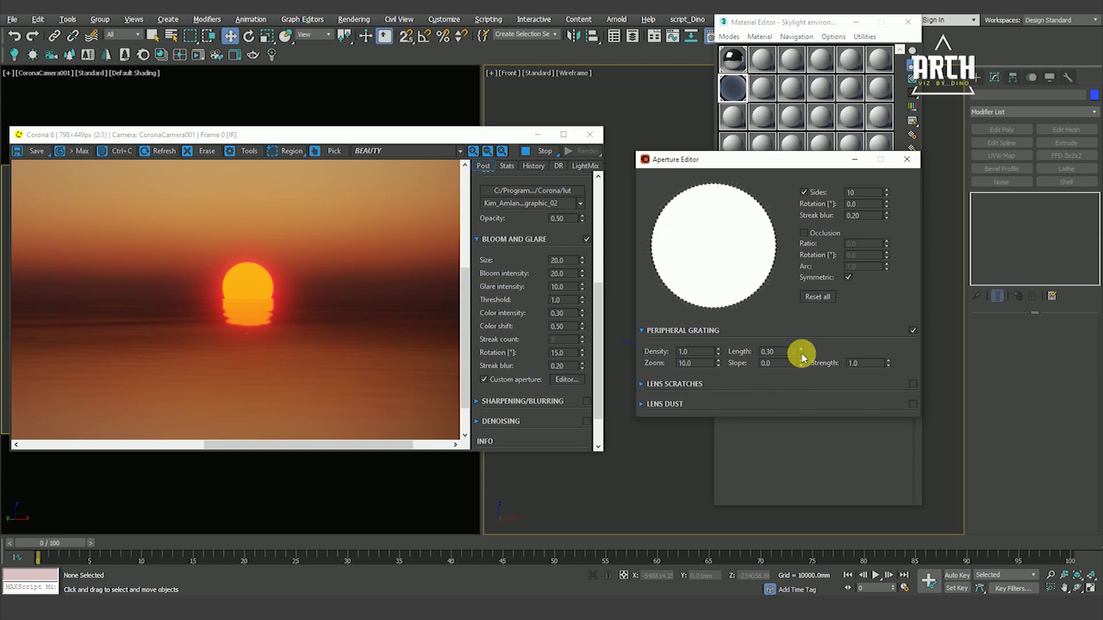
{"action": "left_click", "coordinate": [793, 385]}
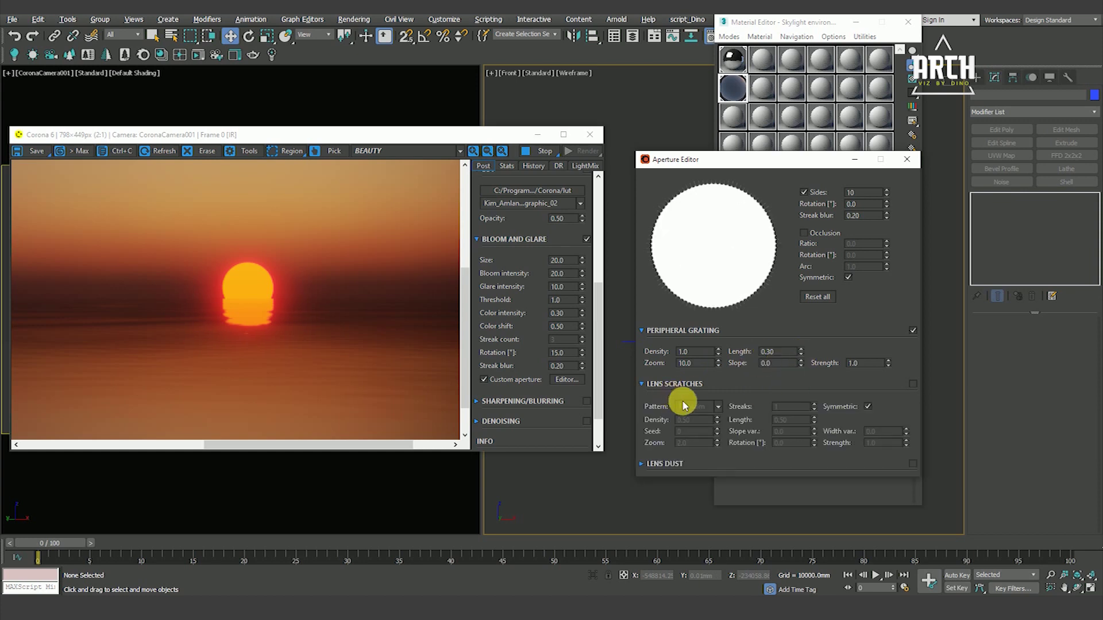
Step: Enable lens scratches, try Stripes, Square and Hexagonal patterns, then return to Random
{"action": "left_click", "coordinate": [913, 384]}
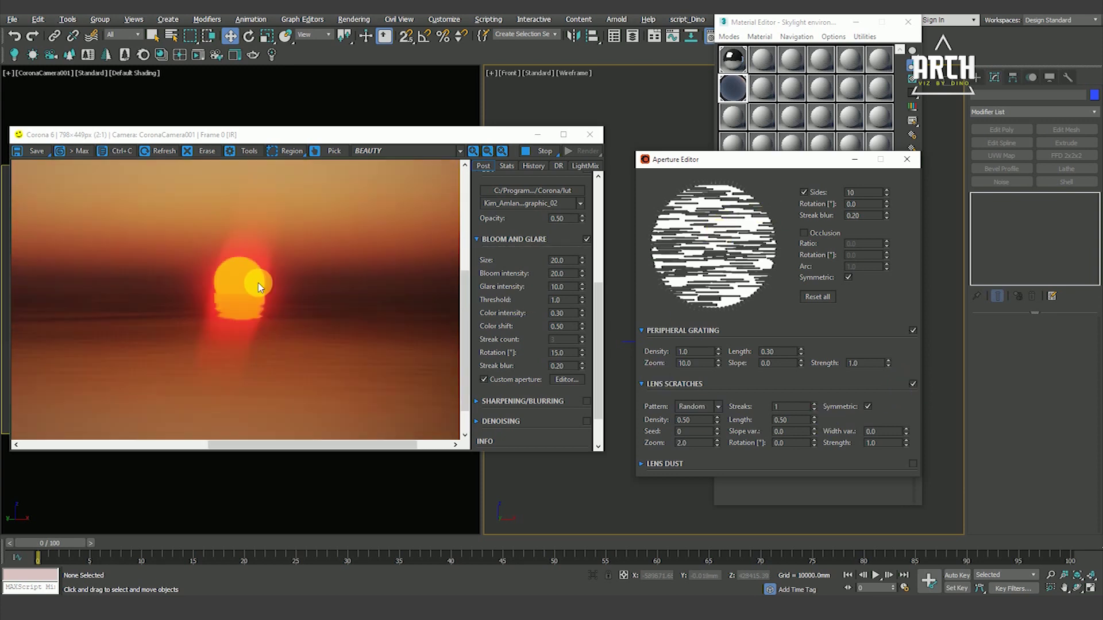
{"action": "left_click", "coordinate": [707, 406]}
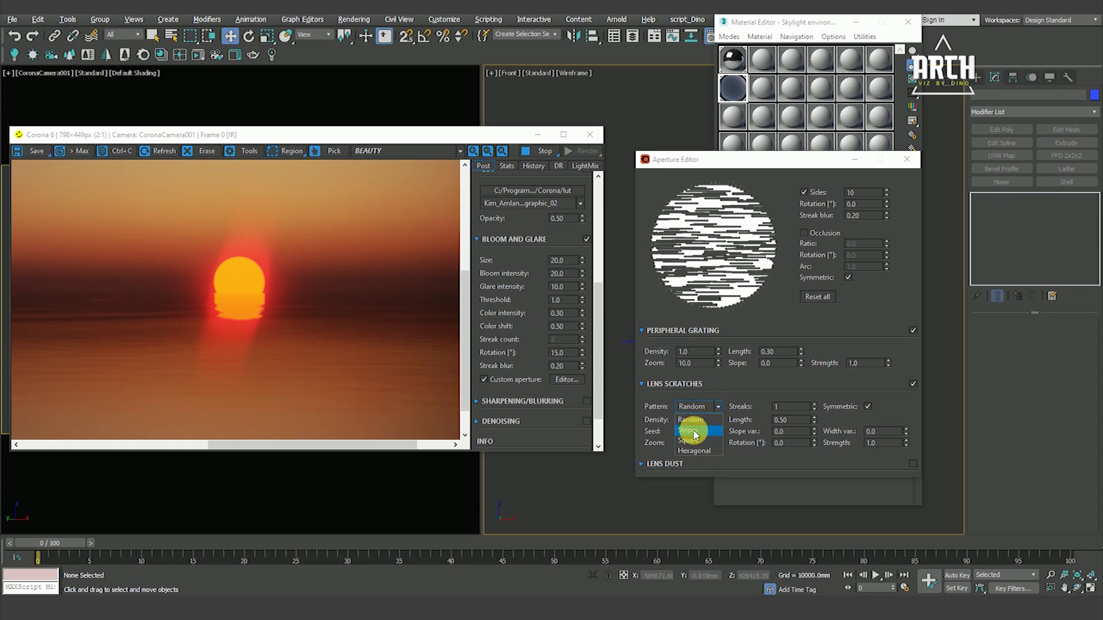
{"action": "left_click", "coordinate": [692, 426]}
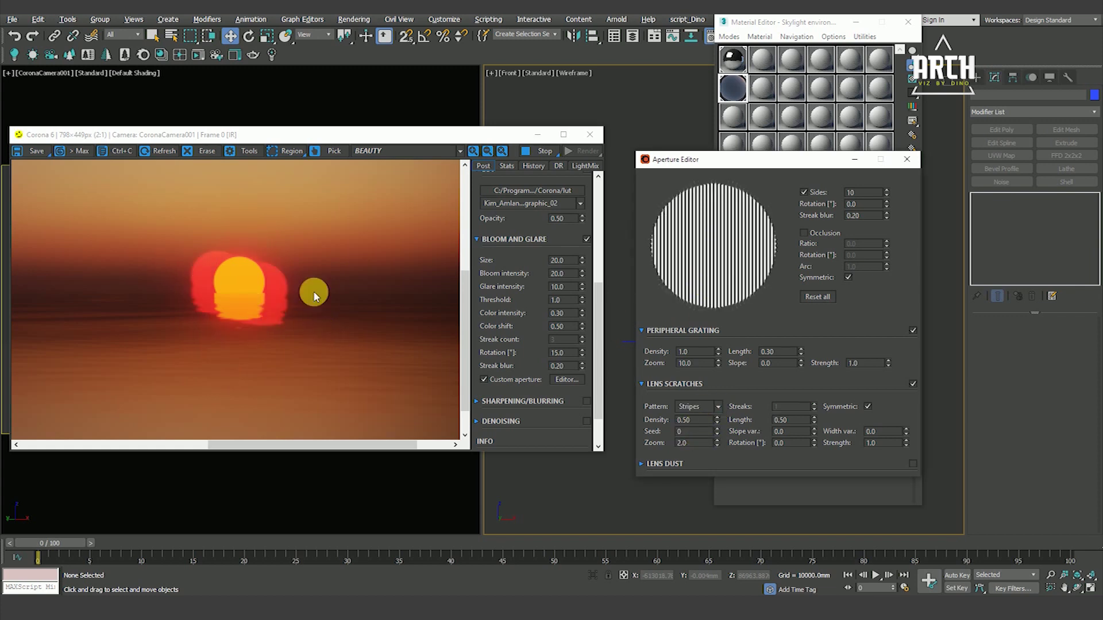
{"action": "left_click", "coordinate": [710, 406]}
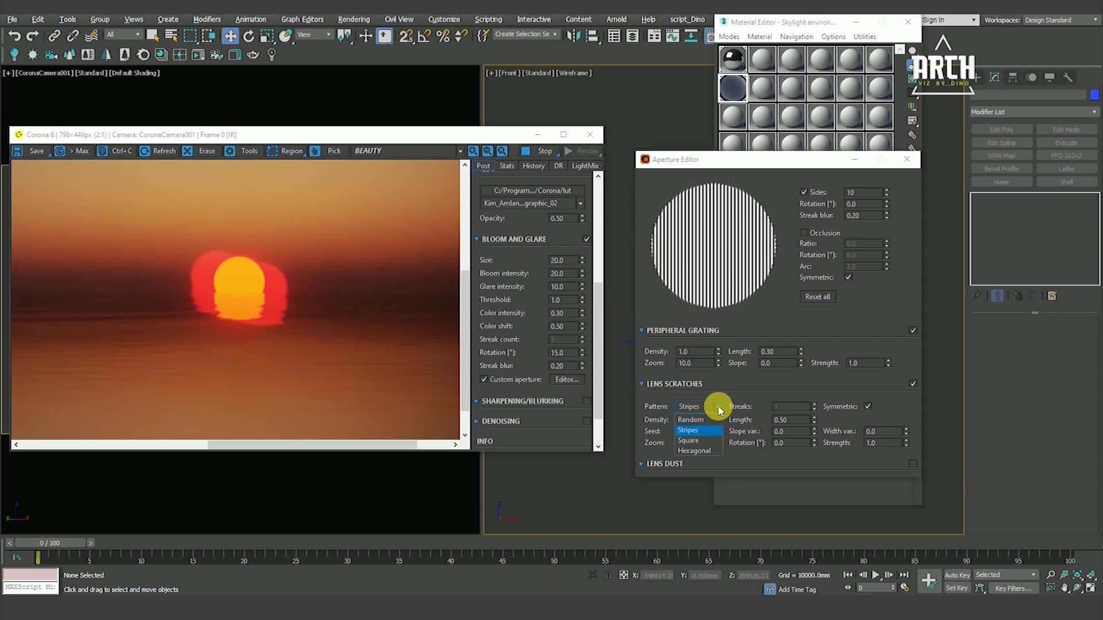
{"action": "left_click", "coordinate": [701, 439]}
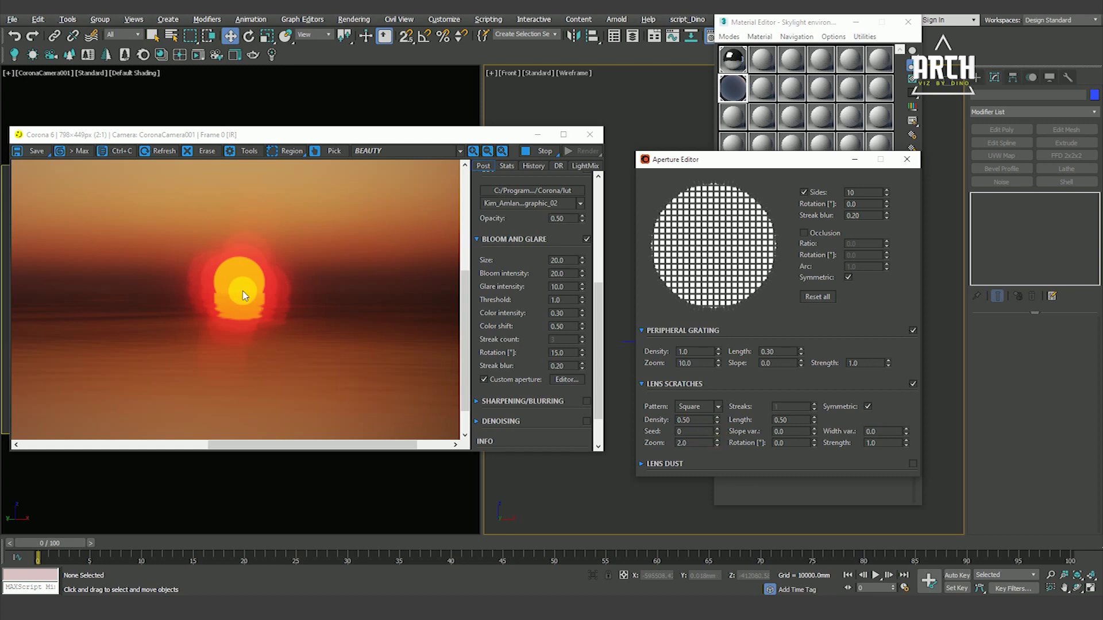
{"action": "left_click", "coordinate": [720, 406]}
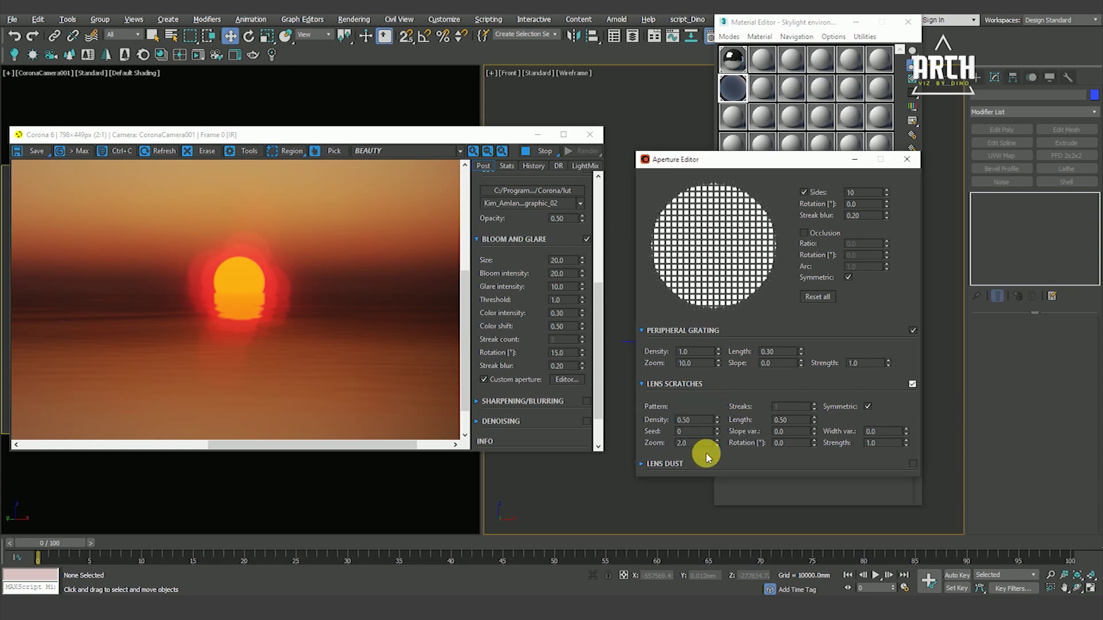
{"action": "left_click", "coordinate": [706, 452]}
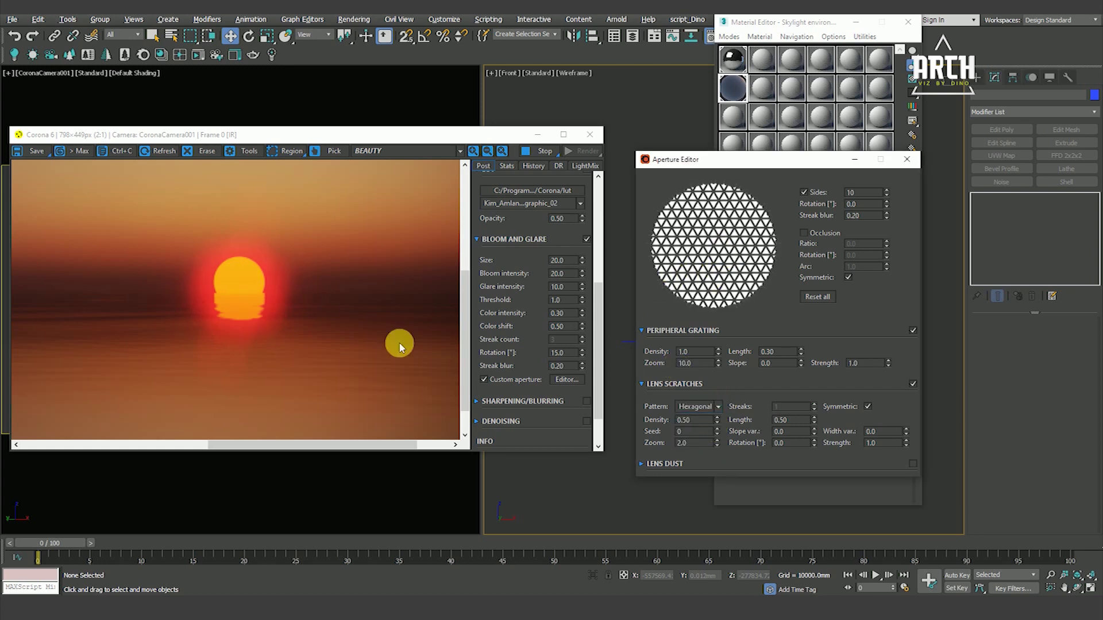
{"action": "left_click", "coordinate": [719, 406]}
{"action": "left_click", "coordinate": [695, 417]}
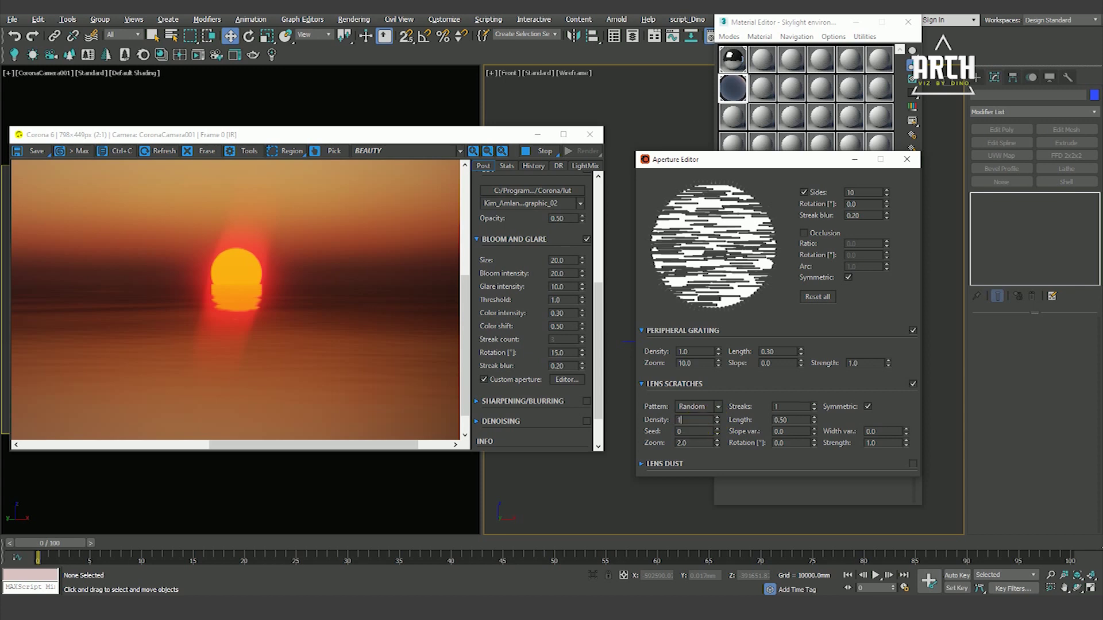
Step: Set the lens scratch density to 0.10 and expand the Lens Dust settings
{"action": "key", "text": "Return"}
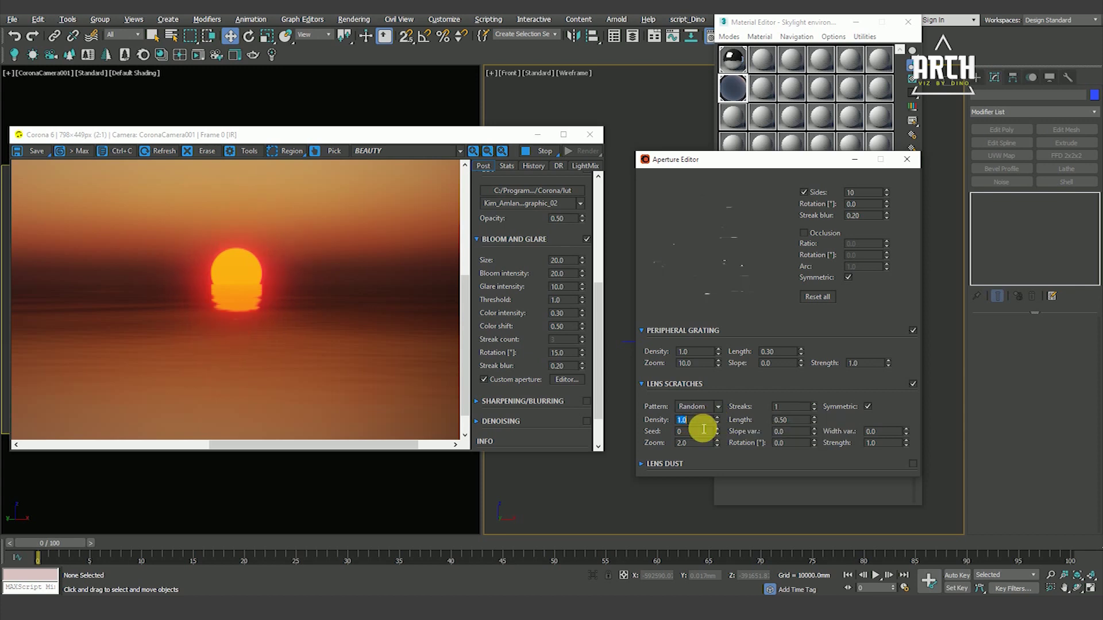
{"action": "type", "text": "0.1"}
{"action": "key", "text": "Return"}
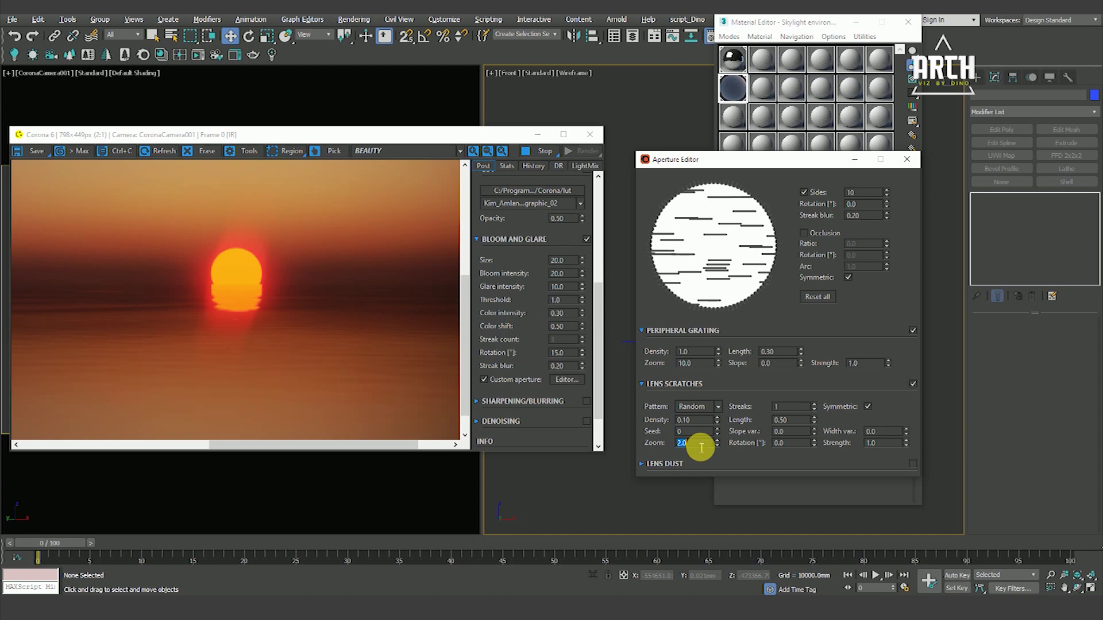
{"action": "left_click", "coordinate": [657, 464]}
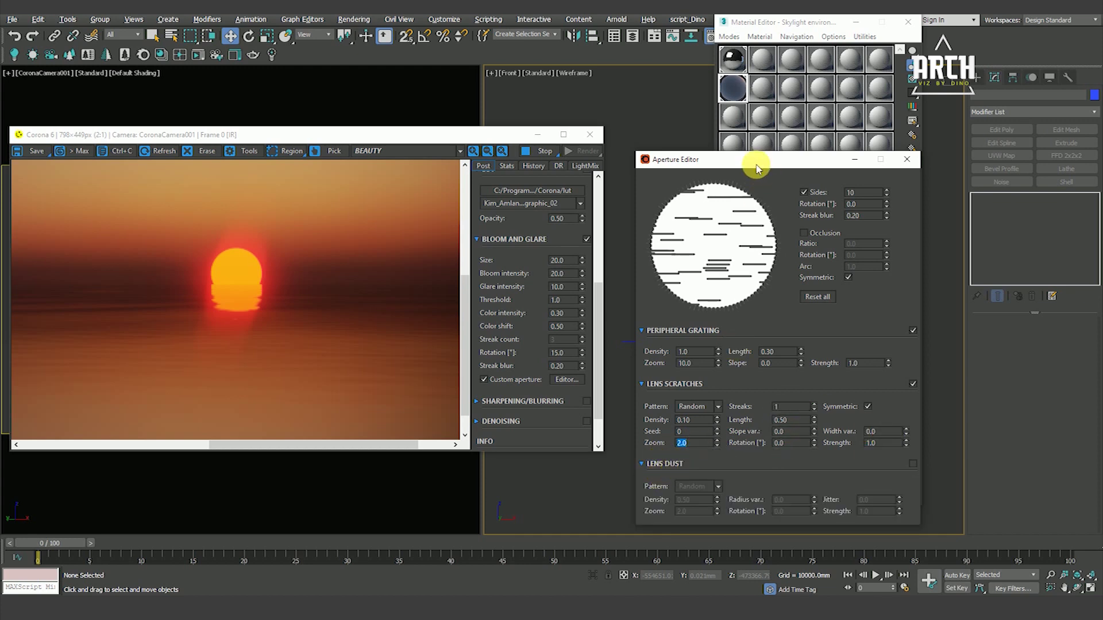
Step: Turn on lens dust with a Hexagonal pattern, then toggle peripheral grating off and back on
{"action": "left_click_drag", "start_coordinate": [756, 167], "coordinate": [754, 109]}
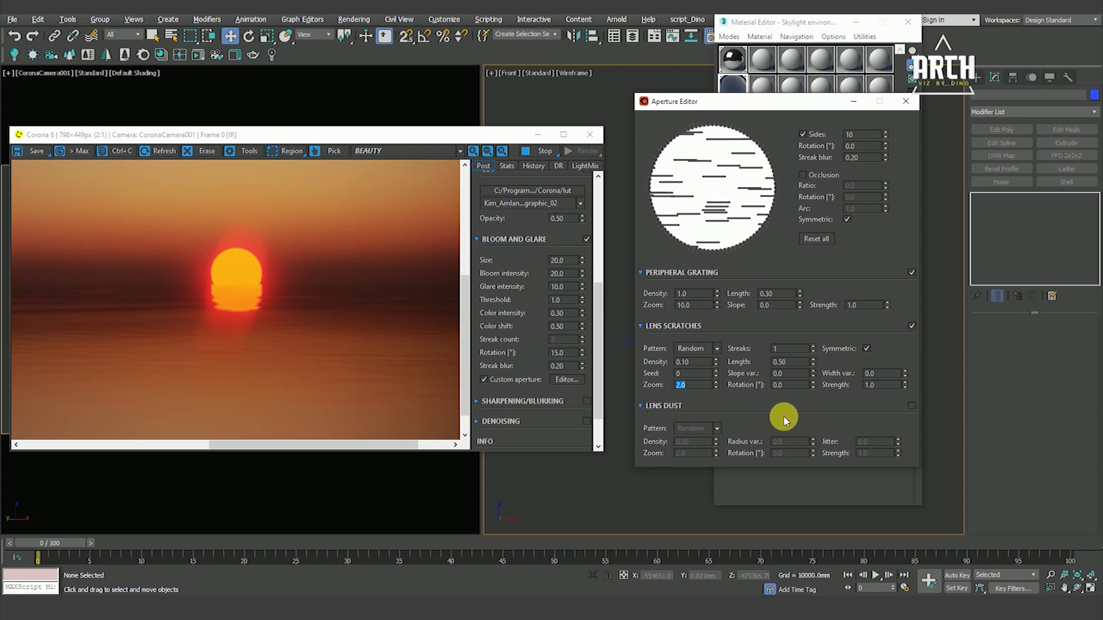
{"action": "left_click", "coordinate": [912, 405]}
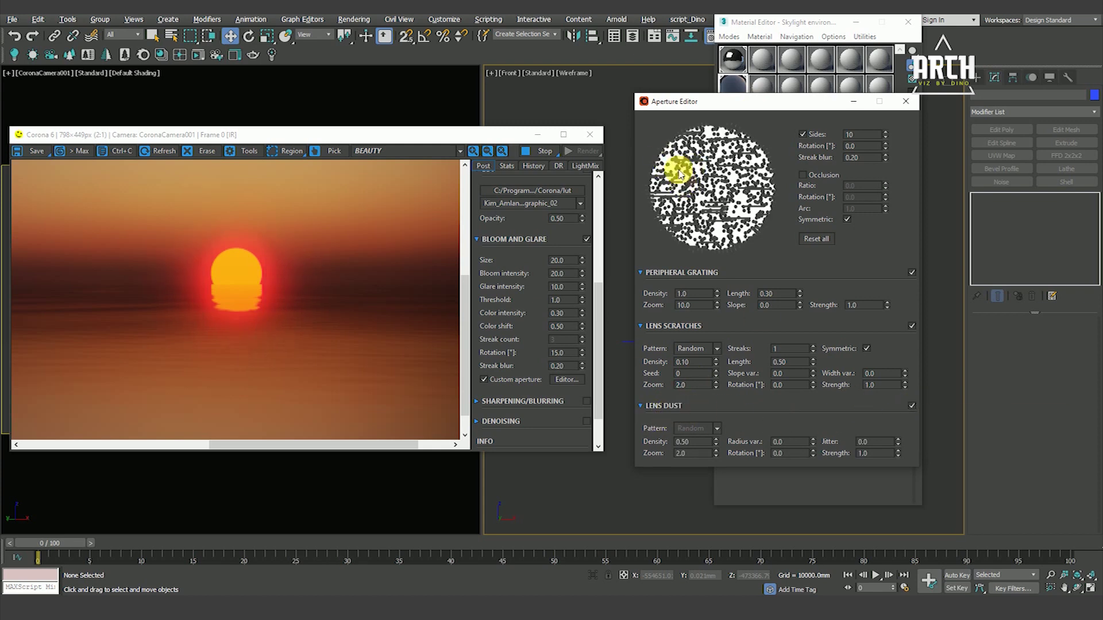
{"action": "left_click", "coordinate": [717, 431]}
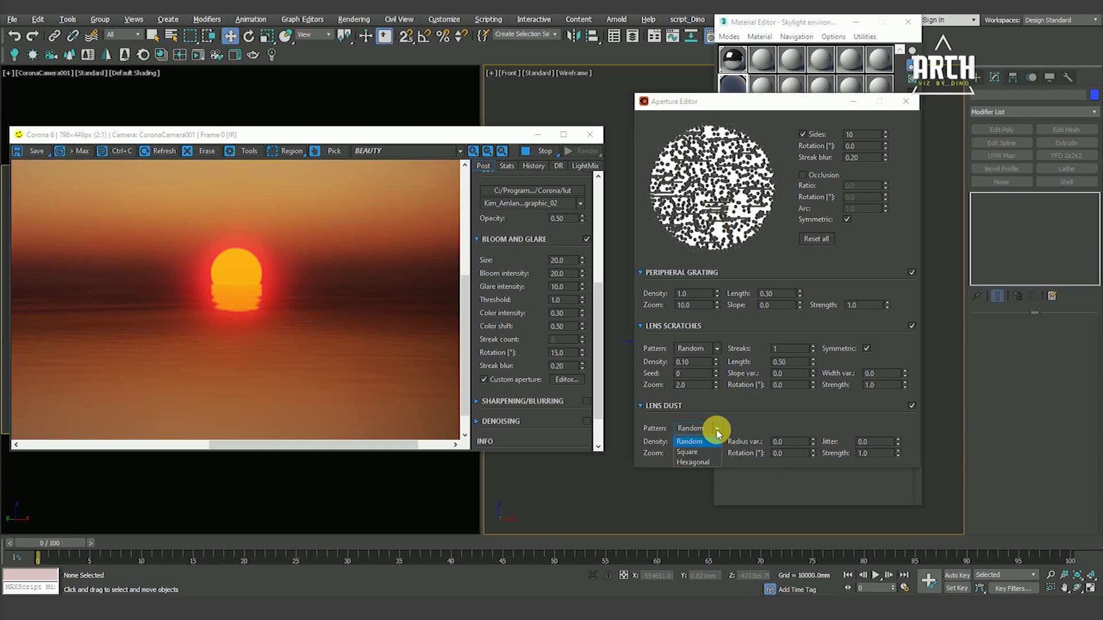
{"action": "left_click", "coordinate": [692, 453]}
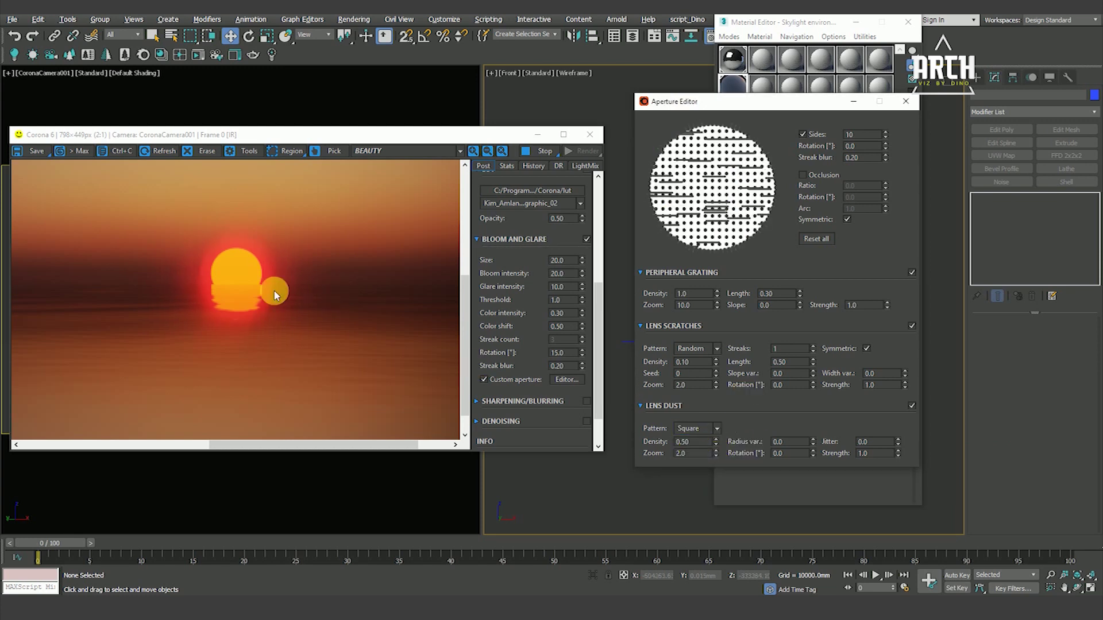
{"action": "left_click", "coordinate": [716, 429]}
{"action": "left_click", "coordinate": [705, 463]}
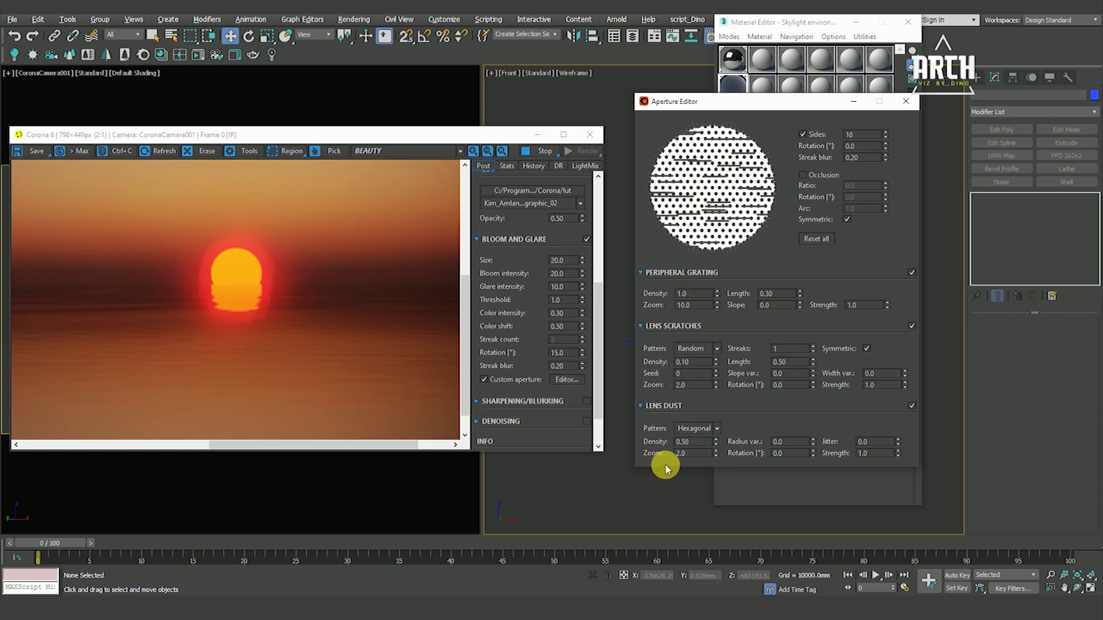
{"action": "double_click", "coordinate": [696, 457]}
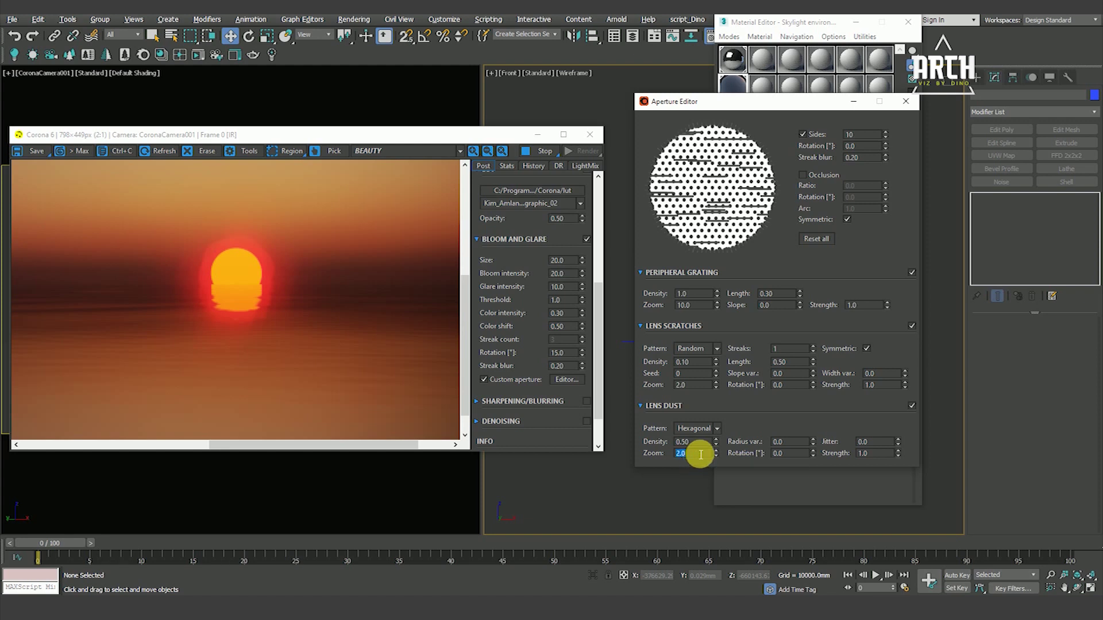
{"action": "left_click", "coordinate": [912, 274]}
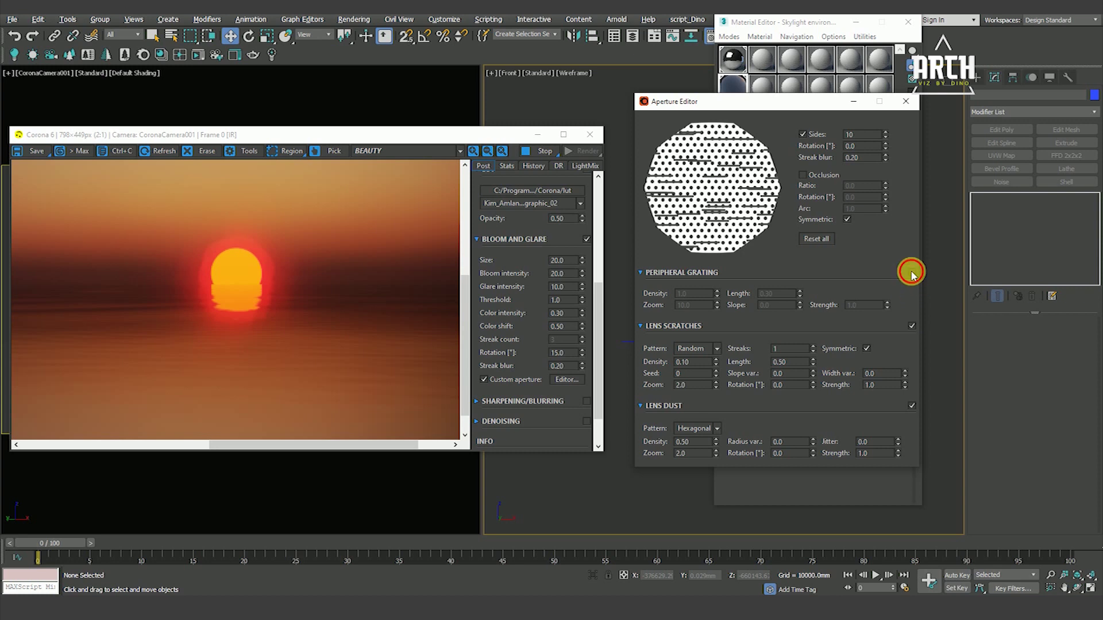
{"action": "left_click", "coordinate": [912, 274]}
{"action": "scroll", "coordinate": [259, 301], "scroll_direction": "down", "scroll_amount": 1}
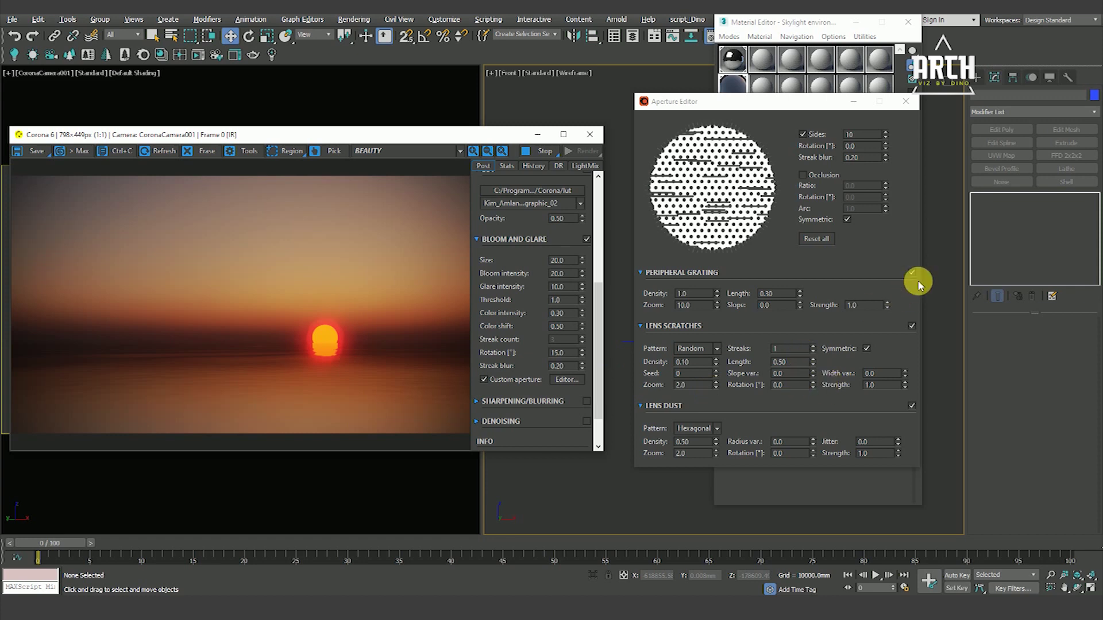
Step: Disable lens dust, lens scratches and peripheral grating, briefly testing a round aperture
{"action": "left_click", "coordinate": [911, 405]}
{"action": "left_click", "coordinate": [911, 326]}
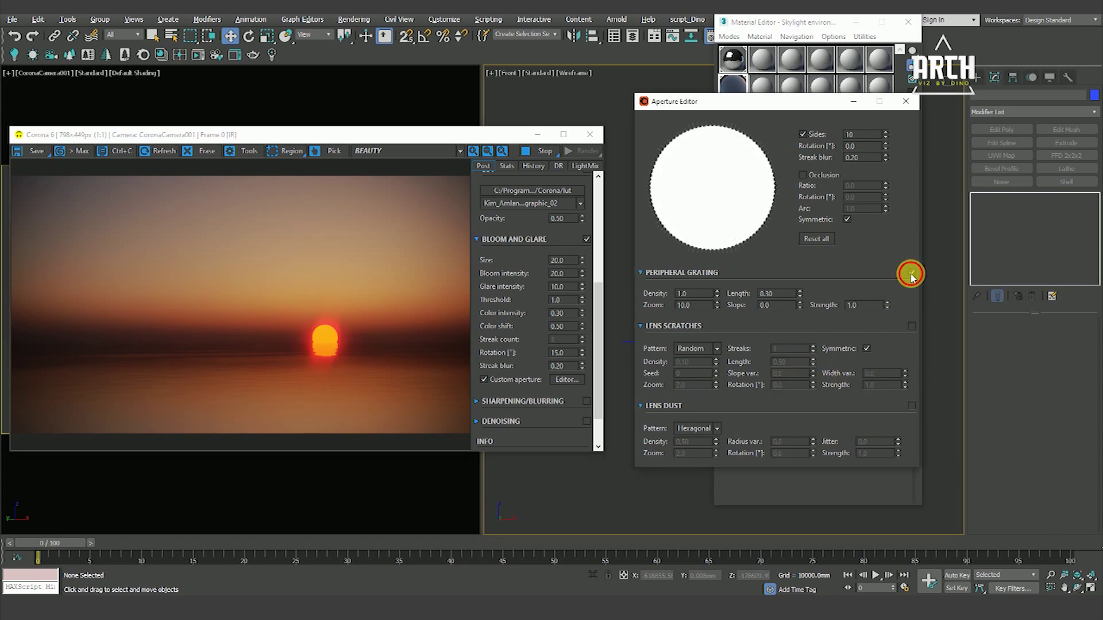
{"action": "left_click", "coordinate": [912, 272]}
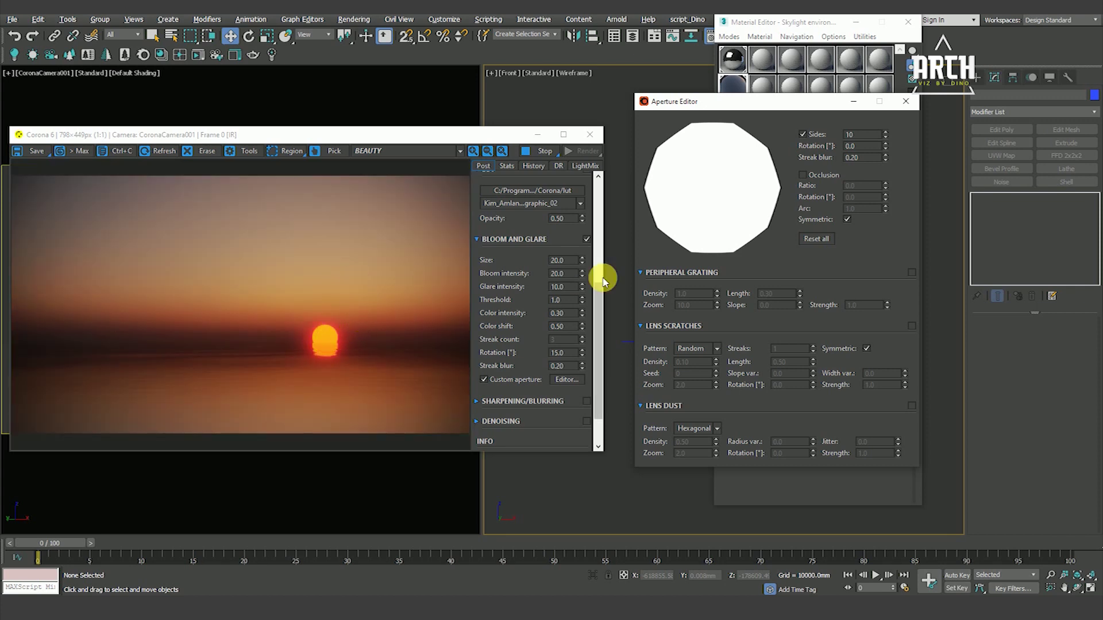
{"action": "left_click", "coordinate": [806, 136]}
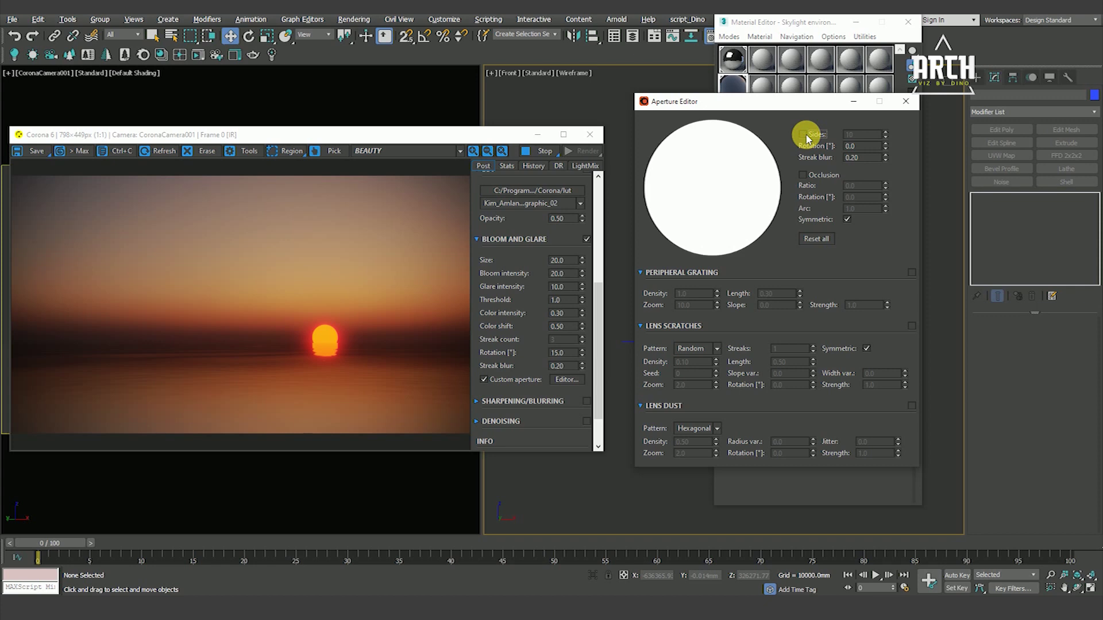
{"action": "left_click", "coordinate": [805, 137]}
Step: Enable occlusion with rotation 0 and ratio 0.20 for an oval aperture, collapsing the rollouts
{"action": "left_click", "coordinate": [819, 174]}
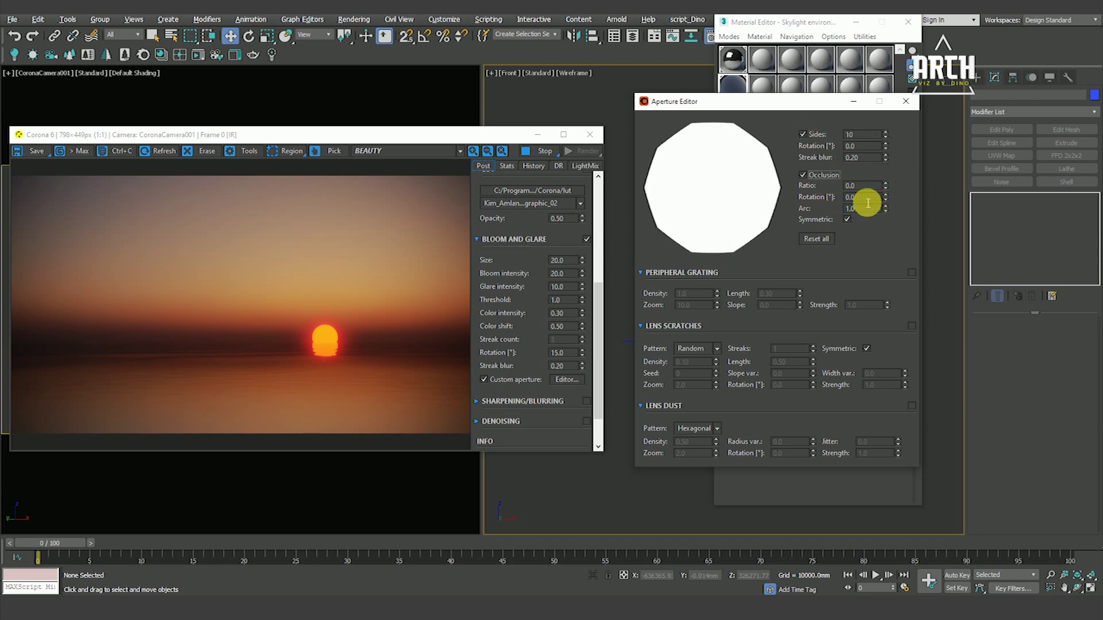
{"action": "left_click", "coordinate": [867, 203]}
{"action": "type", "text": "18"}
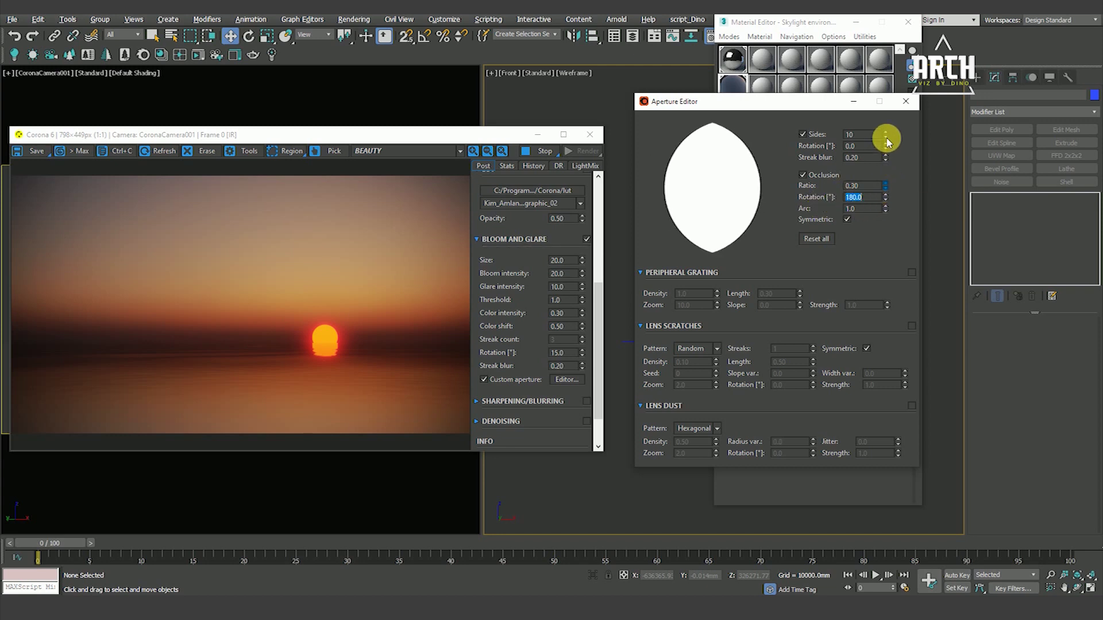
{"action": "type", "text": "0"}
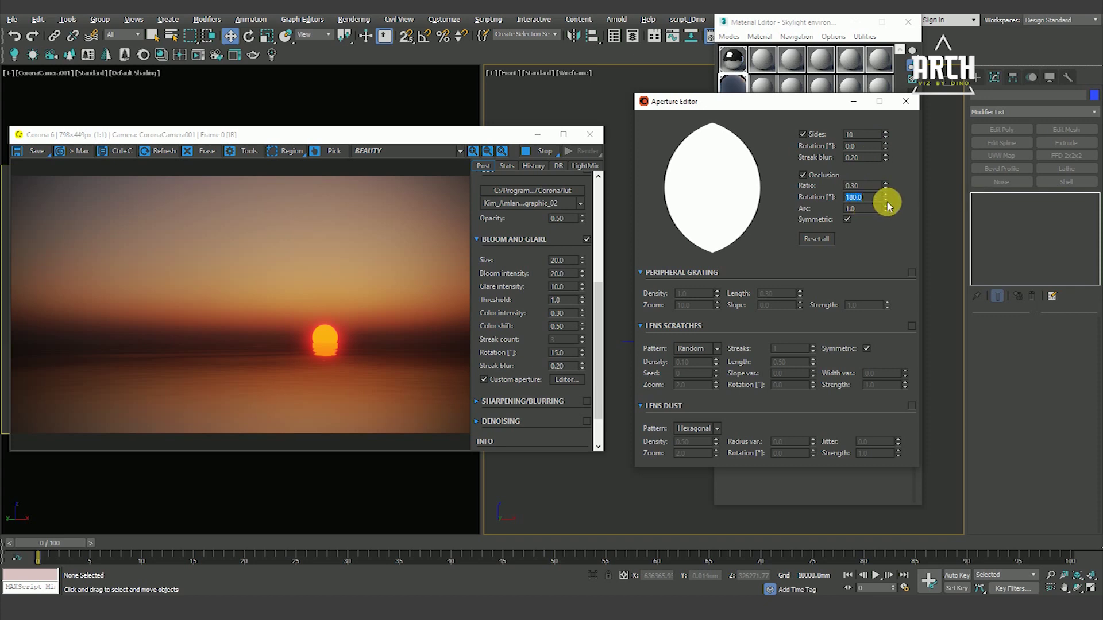
{"action": "left_click", "coordinate": [885, 188]}
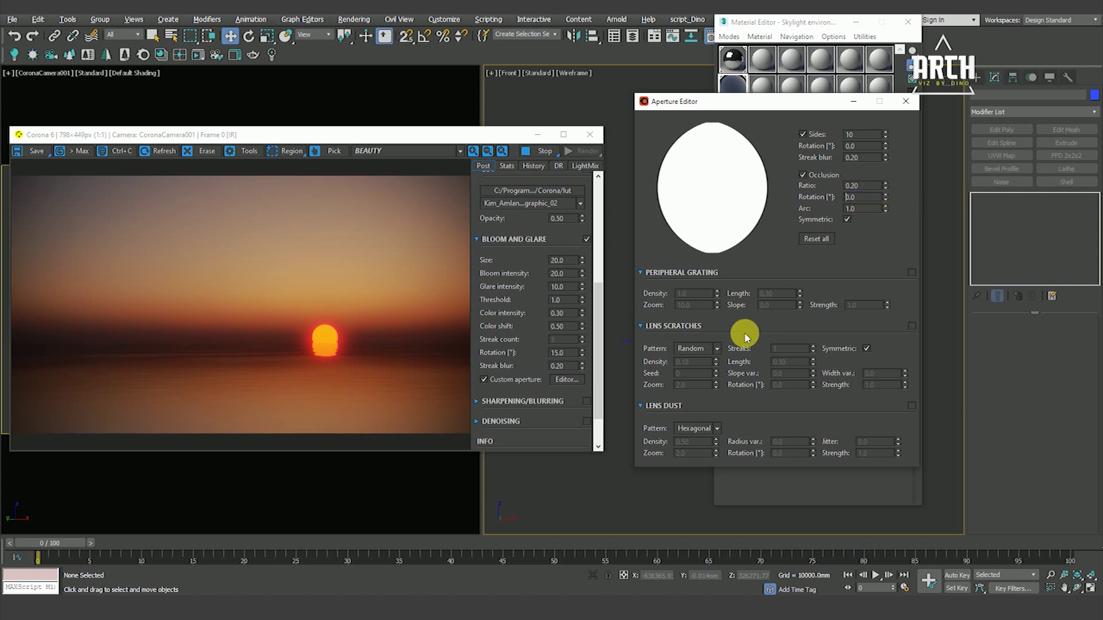
{"action": "left_click", "coordinate": [641, 327]}
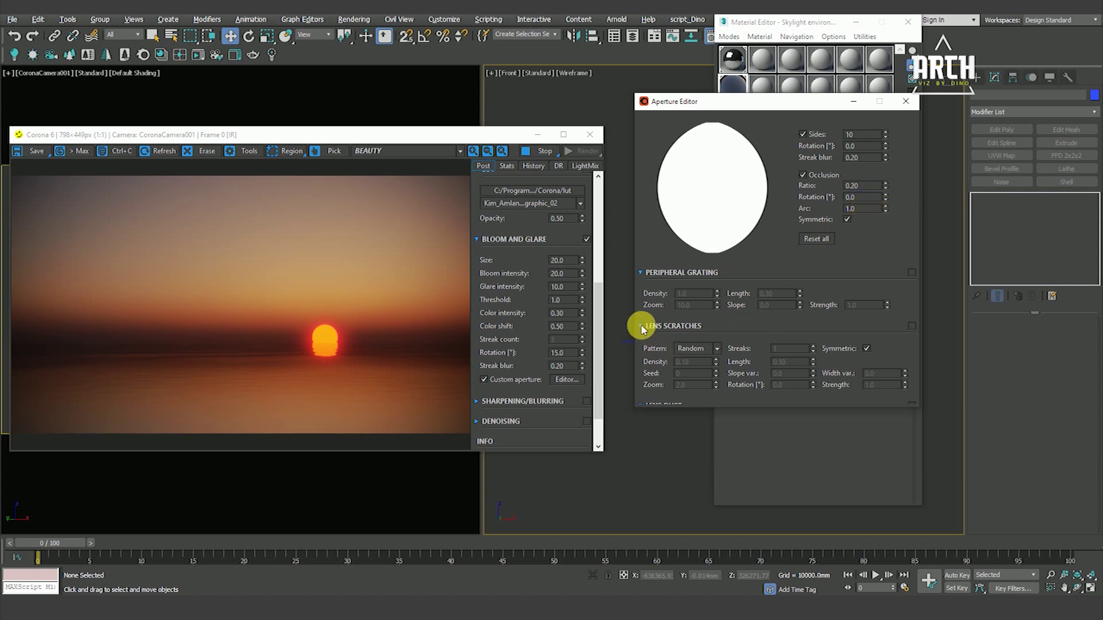
{"action": "left_click", "coordinate": [641, 273]}
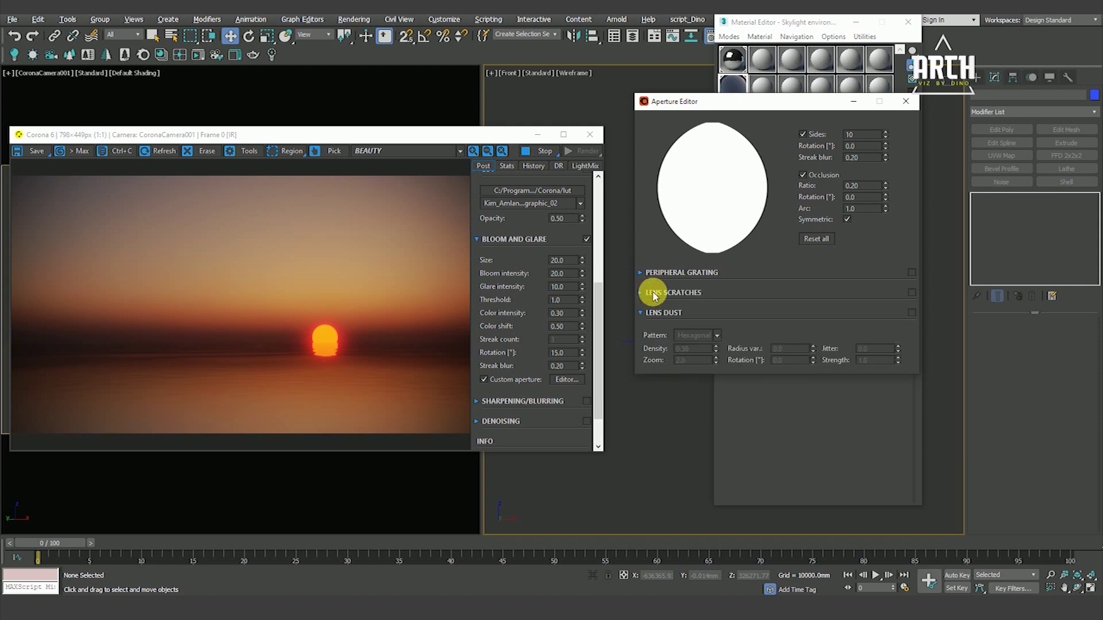
{"action": "left_click", "coordinate": [906, 103]}
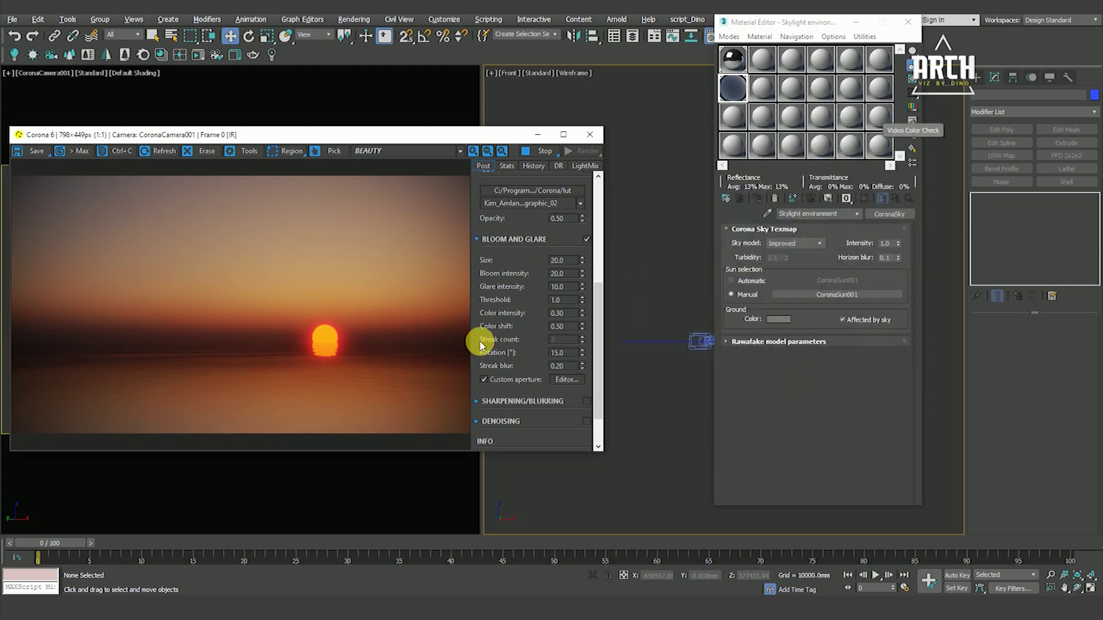
Step: Zoom the VFB image in and back out to check the sunset render
{"action": "scroll", "coordinate": [320, 312], "scroll_direction": "up", "scroll_amount": 1}
{"action": "scroll", "coordinate": [409, 342], "scroll_direction": "down", "scroll_amount": 1}
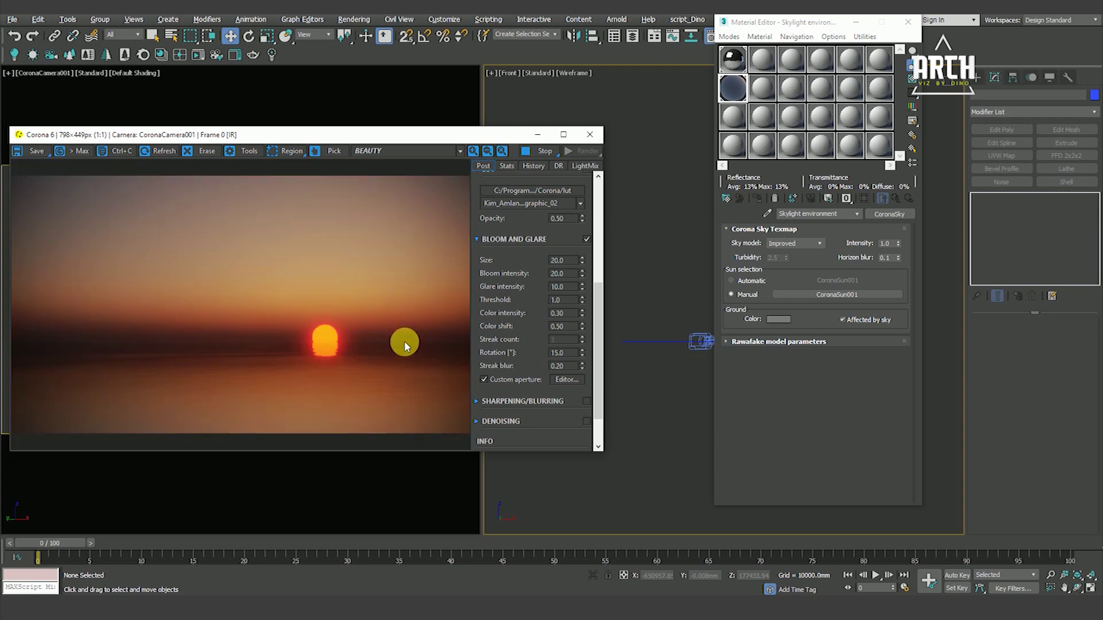
{"action": "mouse_move", "coordinate": [596, 374]}
{"action": "left_mouse_down"}
{"action": "mouse_move", "coordinate": [596, 425]}
{"action": "mouse_move", "coordinate": [595, 374]}
{"action": "left_mouse_up"}
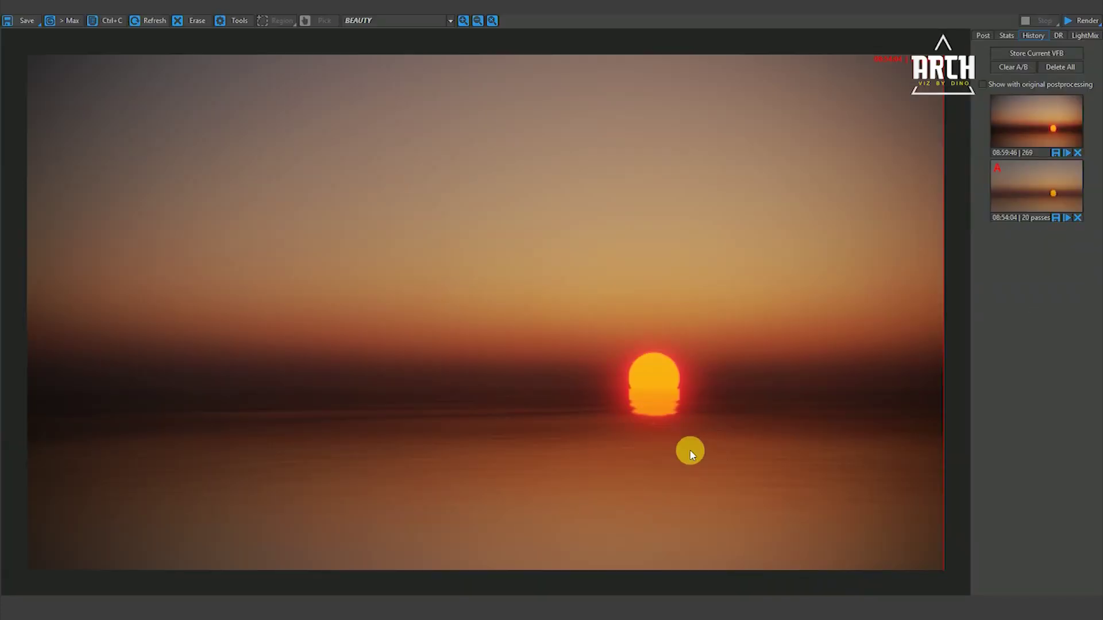
Step: Zoom around the maximized render, then restore the frame buffer window and move it right
{"action": "scroll", "coordinate": [678, 448], "scroll_direction": "down", "scroll_amount": 1}
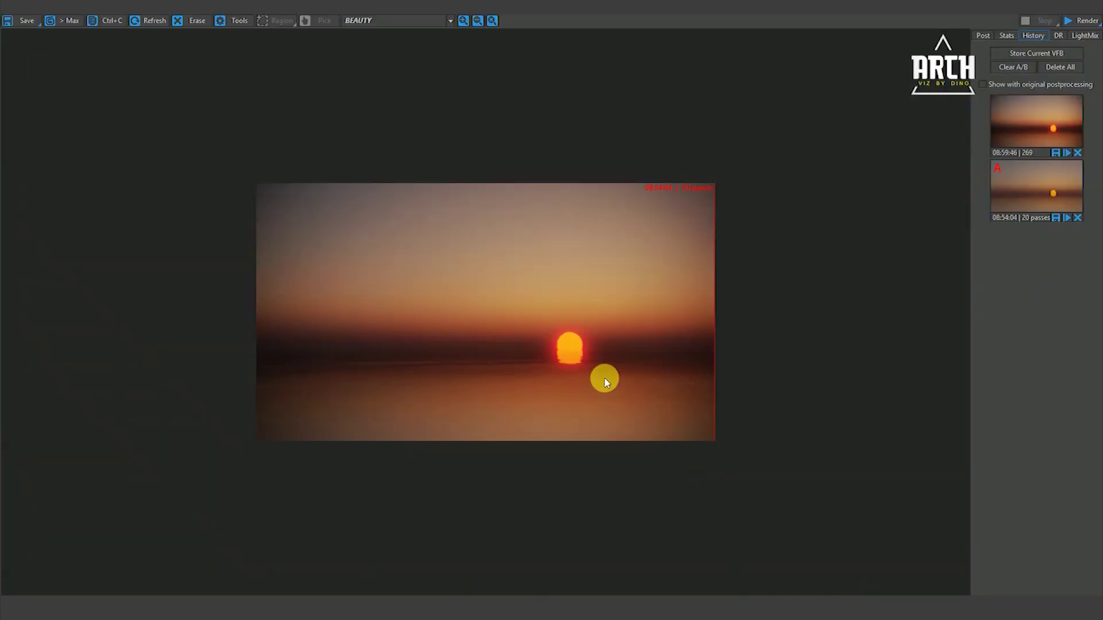
{"action": "scroll", "coordinate": [569, 366], "scroll_direction": "up", "scroll_amount": 1}
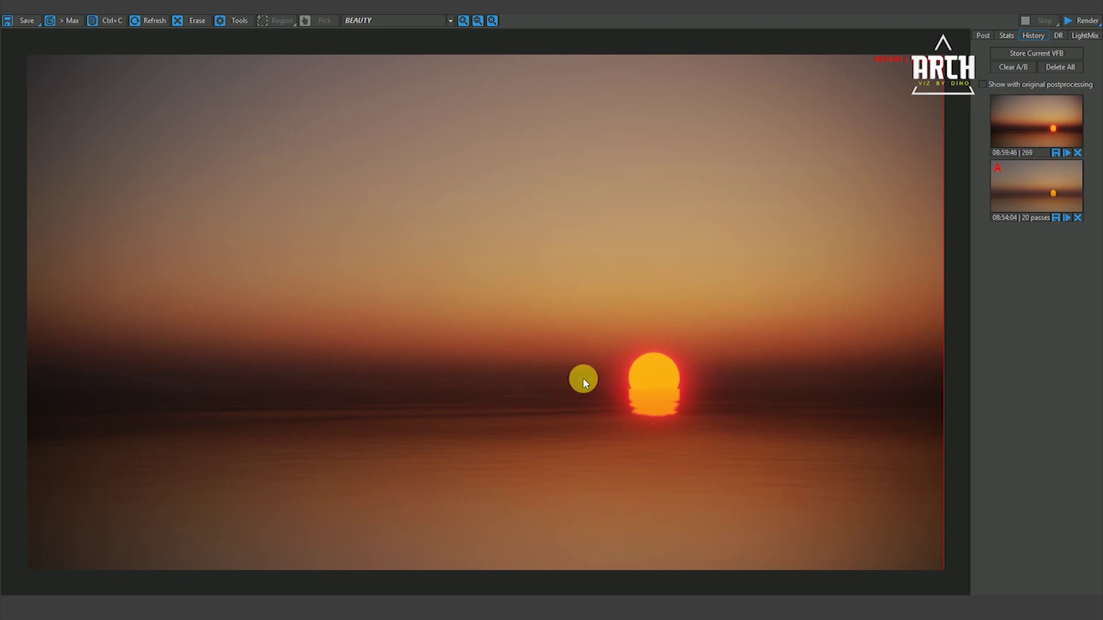
{"action": "scroll", "coordinate": [583, 378], "scroll_direction": "down", "scroll_amount": 1}
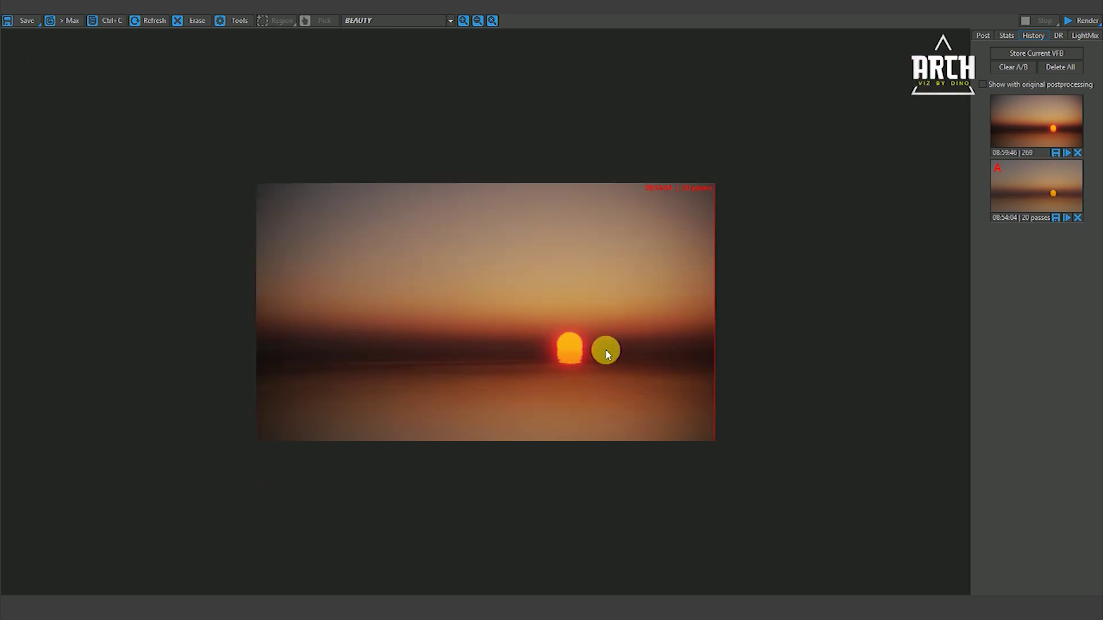
{"action": "left_click", "coordinate": [1063, 5]}
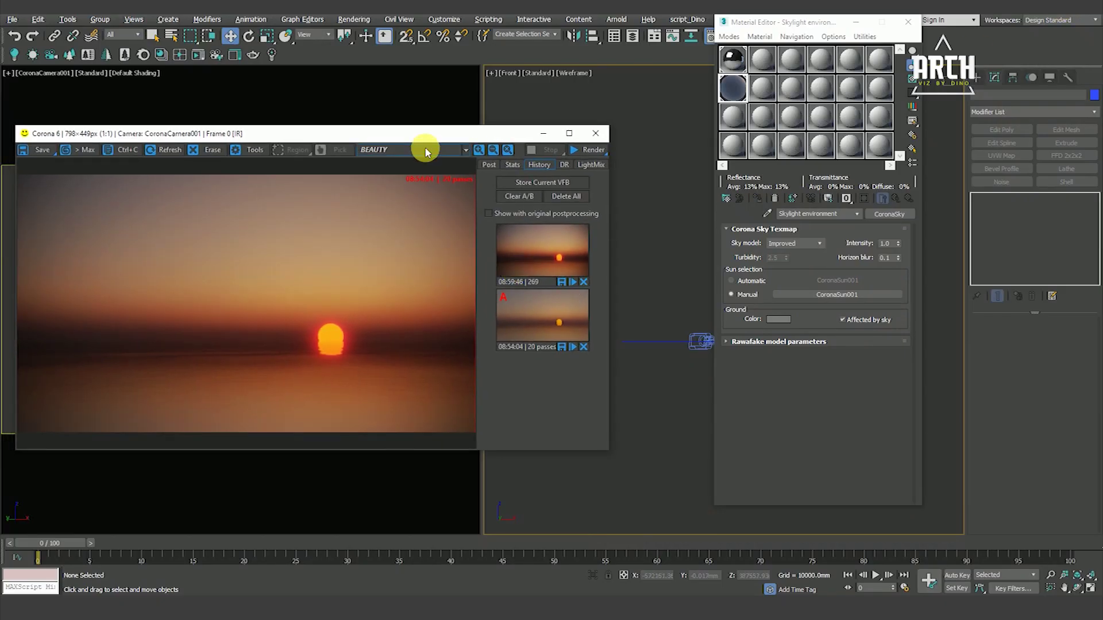
{"action": "left_click_drag", "start_coordinate": [427, 132], "coordinate": [500, 121]}
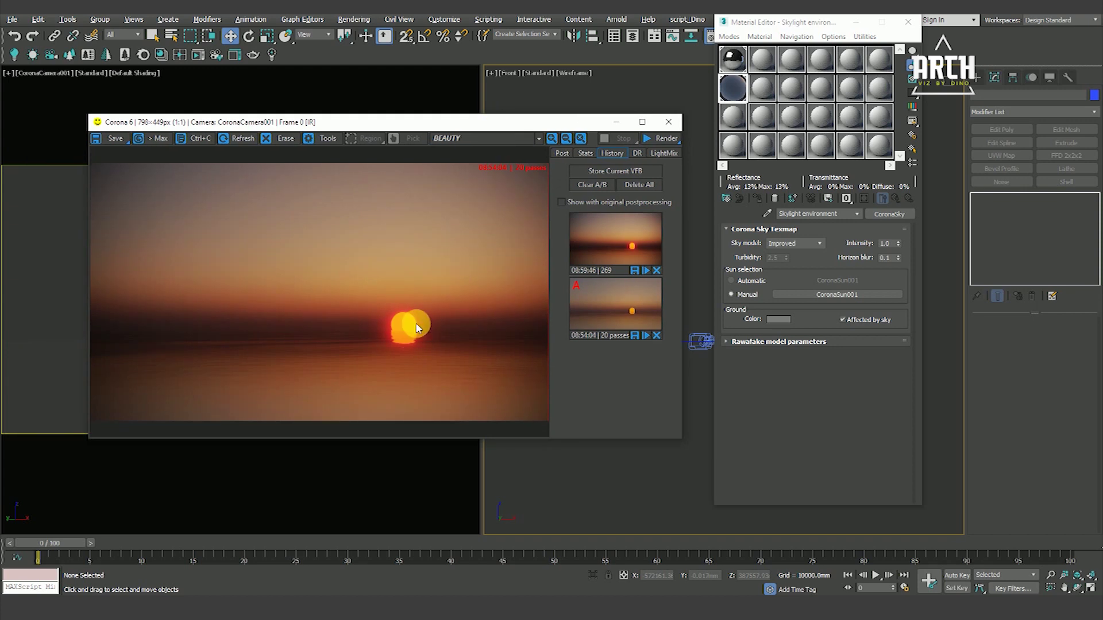